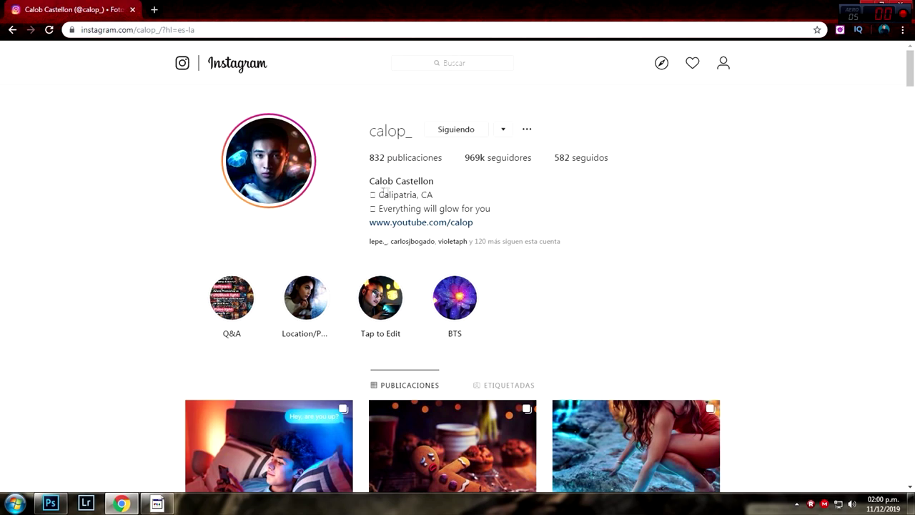
Scroll the Instagram profile grid and view the glowing Mario stars post
scroll(787, 279, "down", 10)
scroll(770, 272, "down", 3)
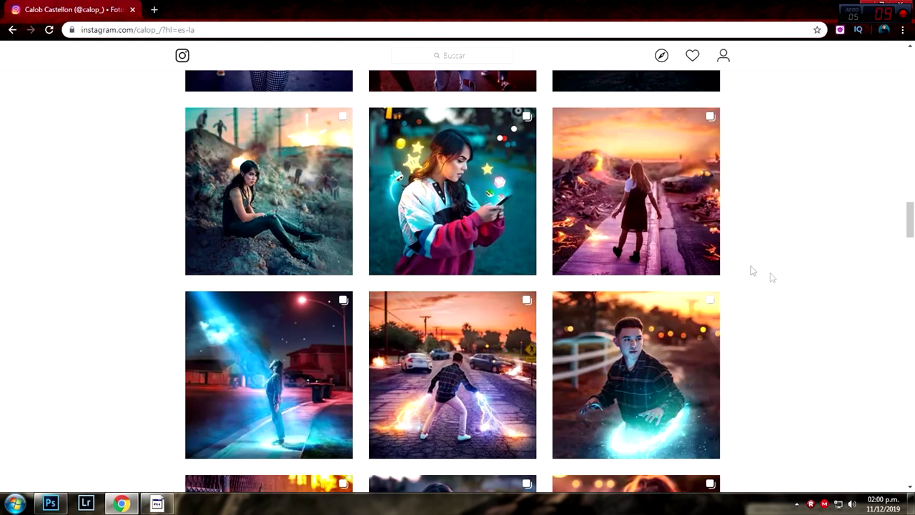
left_click(459, 169)
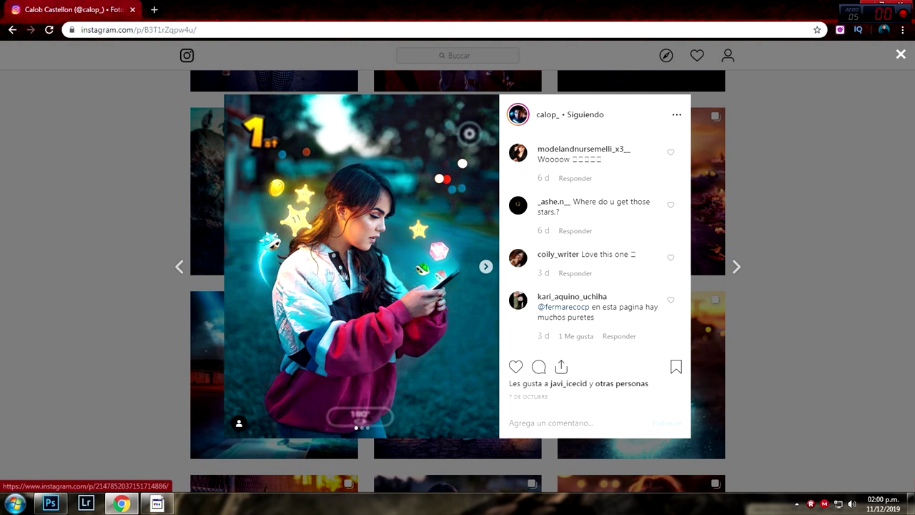
left_click(760, 241)
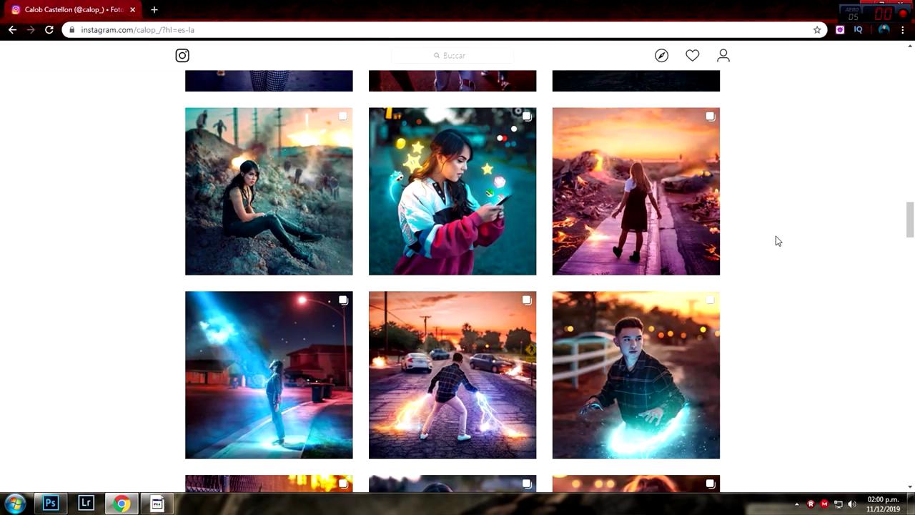
Scroll through more of the profile's posts, then minimize Chrome to show the desktop
scroll(778, 241, "down", 3)
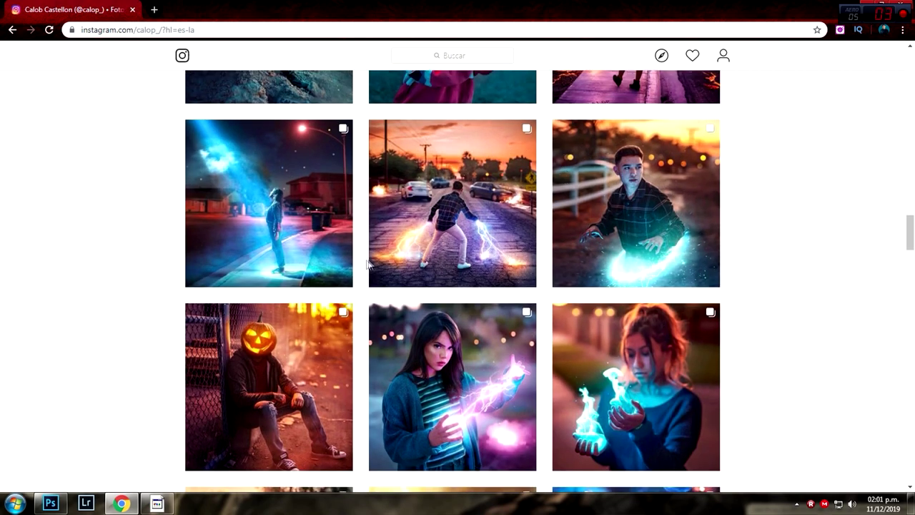
scroll(723, 235, "up", 10)
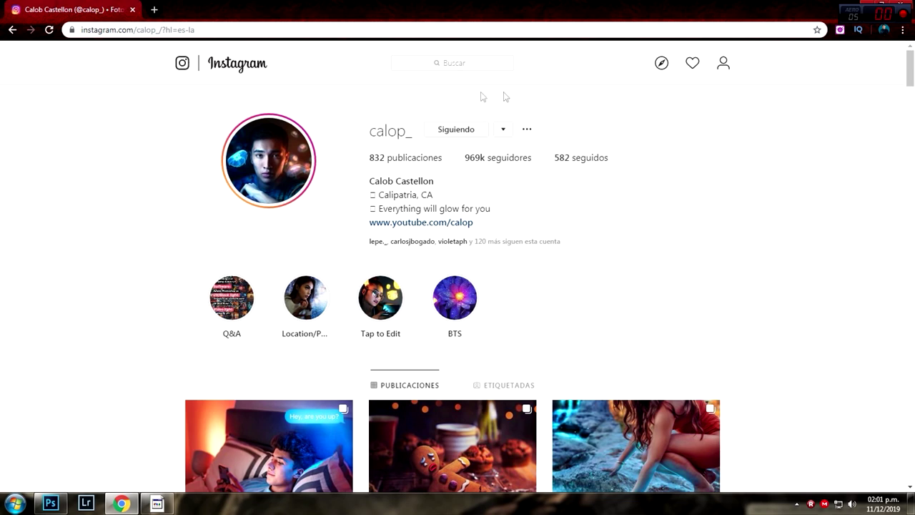
scroll(831, 229, "down", 1)
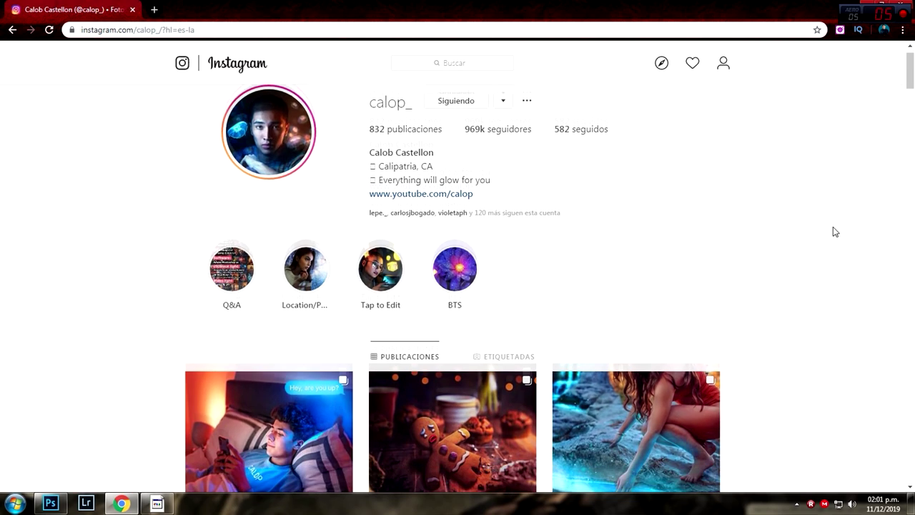
scroll(833, 227, "down", 3)
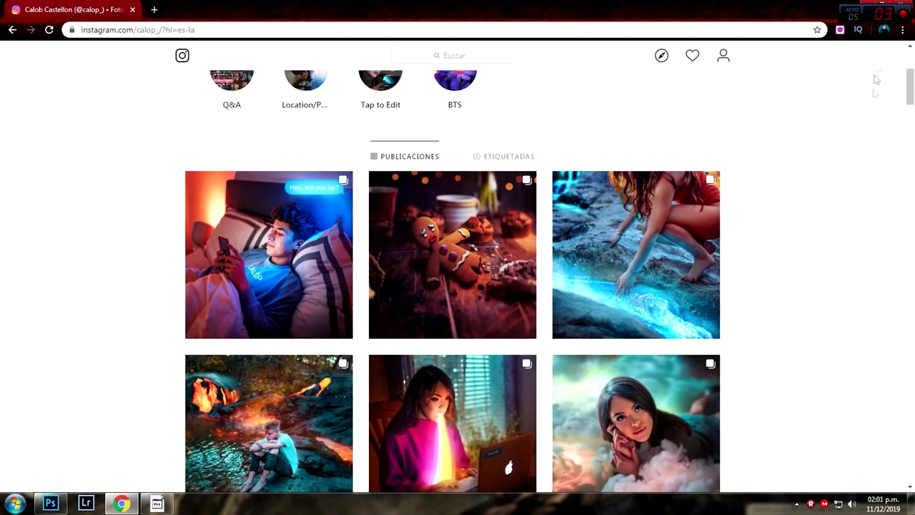
left_click(869, 5)
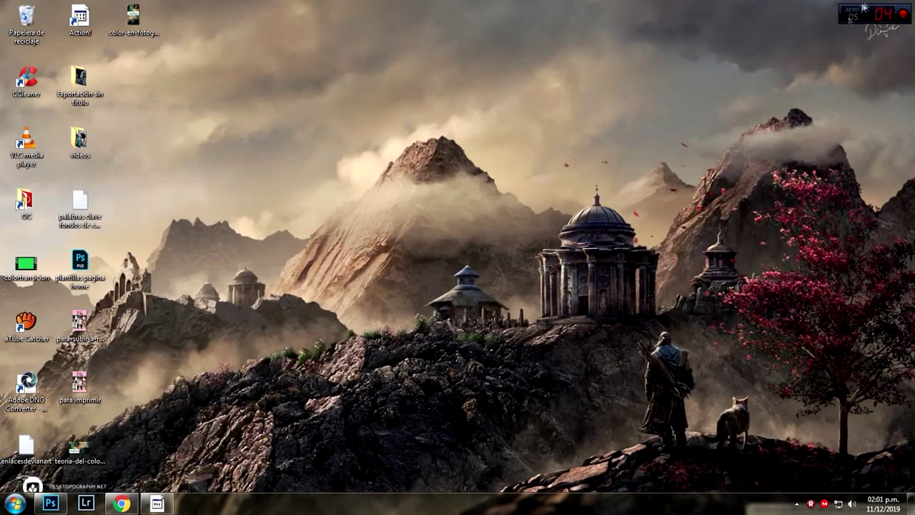
Bring Photoshop forward and open the raw photo 052.CR2 via Archivo > Abrir
left_click(60, 505)
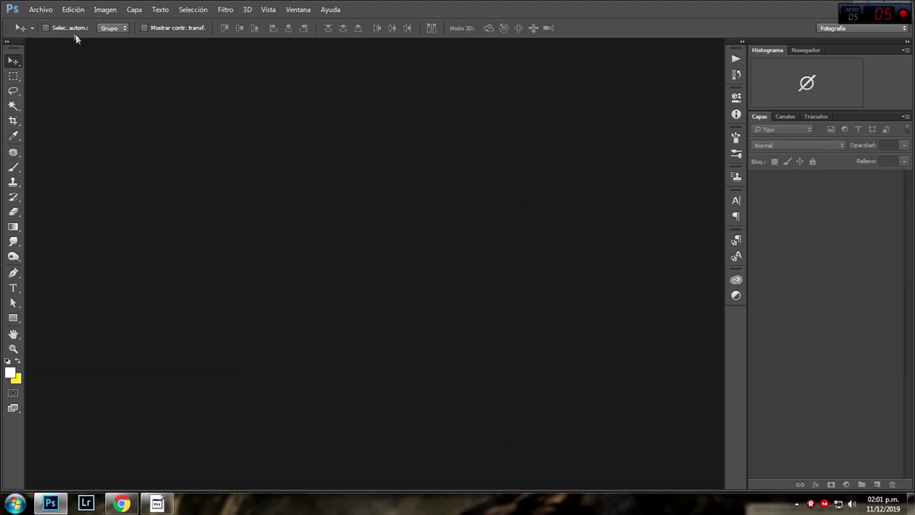
left_click(41, 9)
left_click(47, 33)
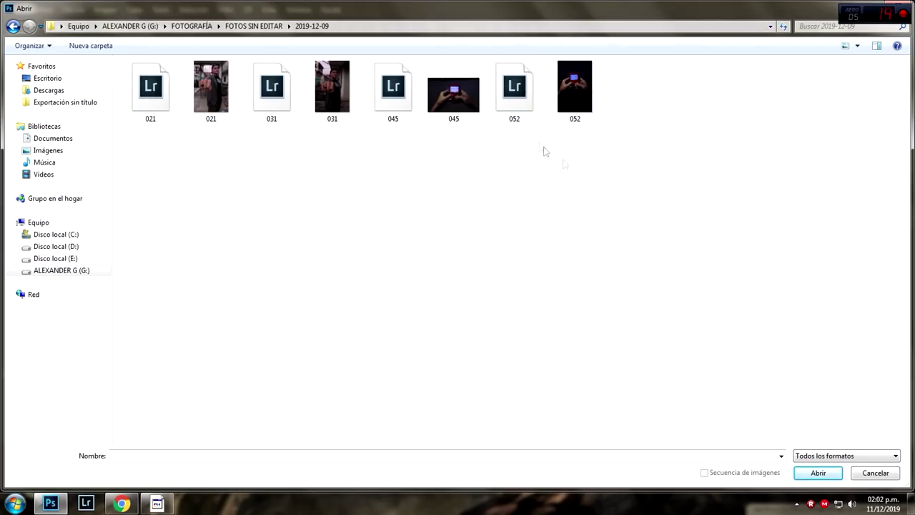
left_click(532, 90)
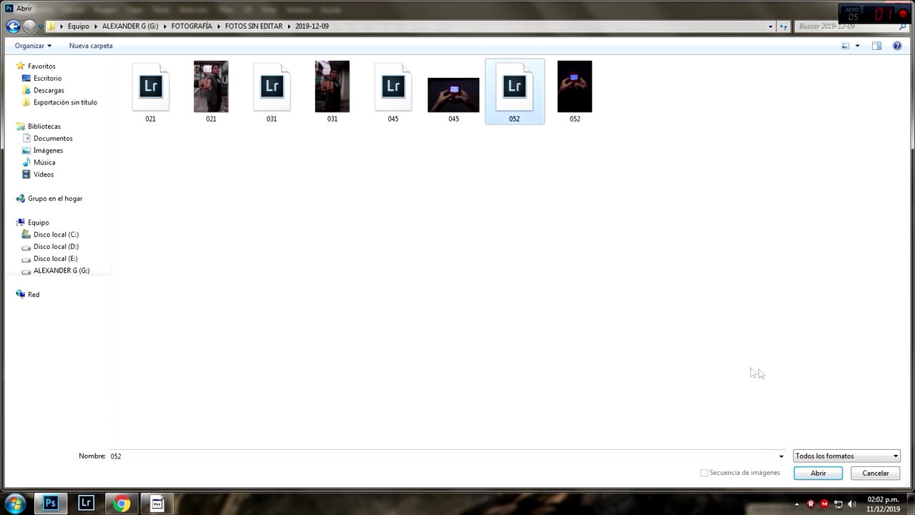
left_click(826, 473)
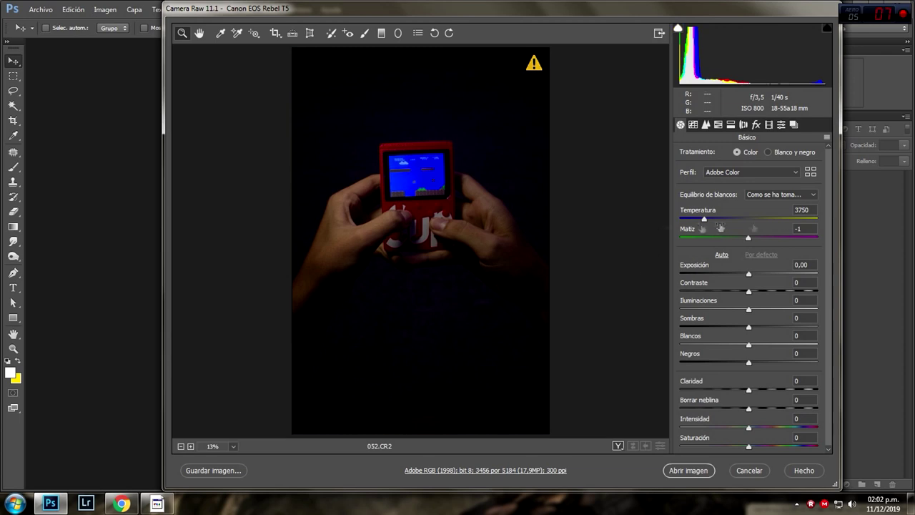
Raise exposure to +1,10 and enable Canon lens profile corrections
left_click_drag(749, 275, 764, 276)
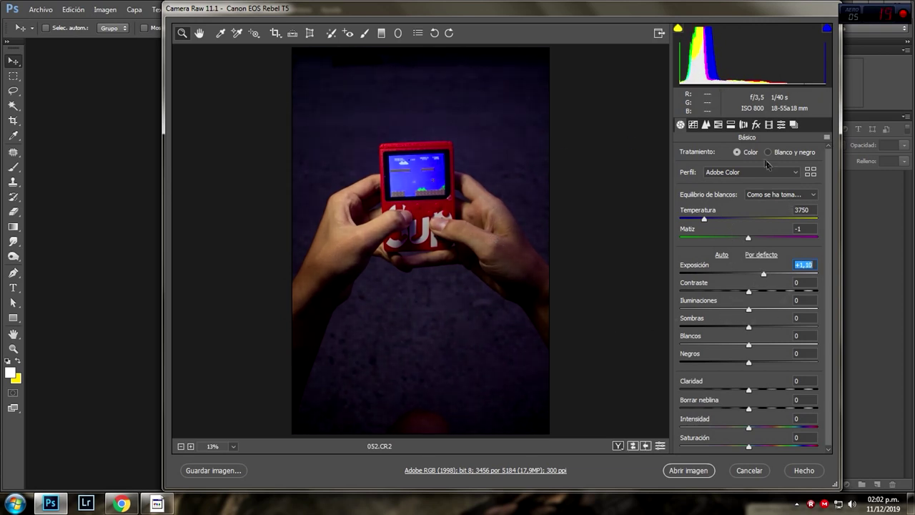
left_click(744, 126)
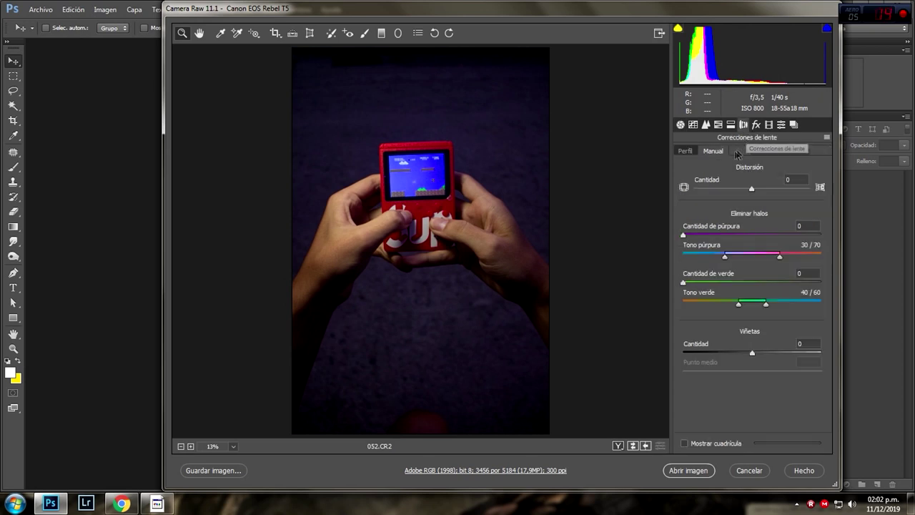
left_click(691, 151)
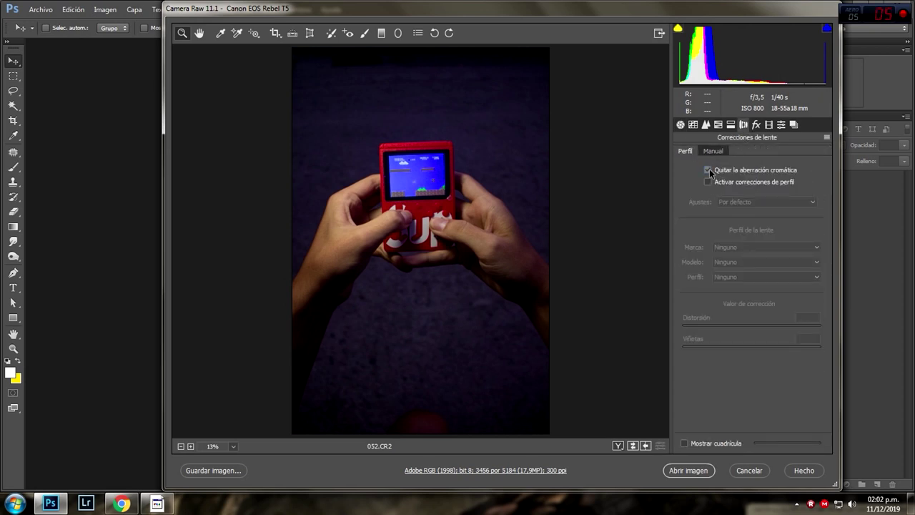
left_click(709, 183)
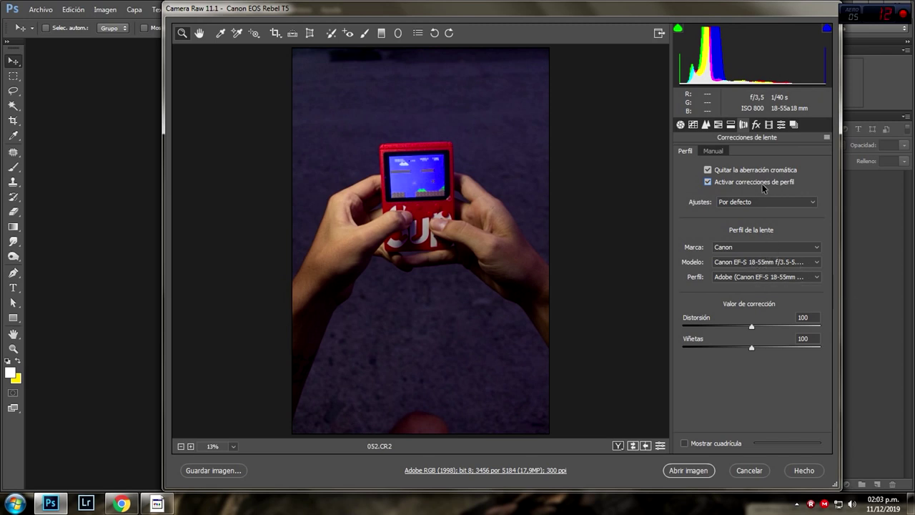
Set the manual purple defringe to 3 and add some green defringing
left_click(712, 152)
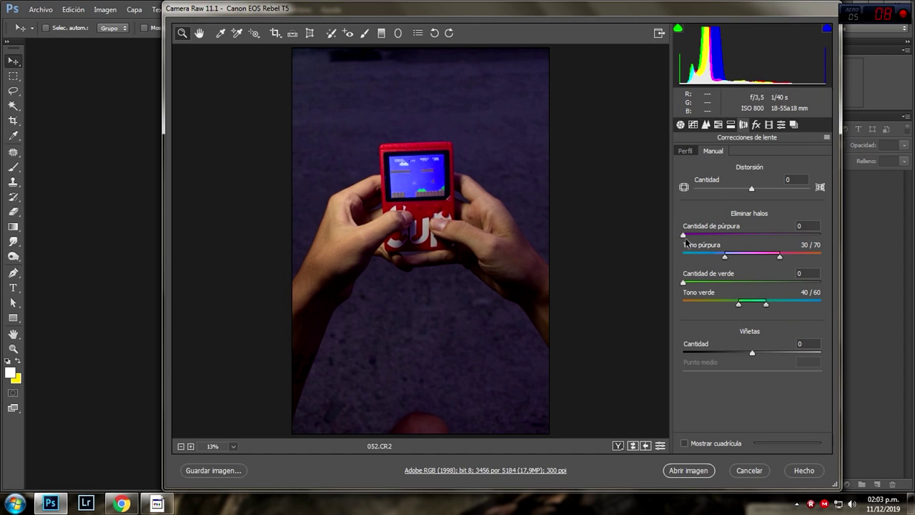
left_click_drag(684, 236, 707, 236)
left_click_drag(685, 284, 695, 283)
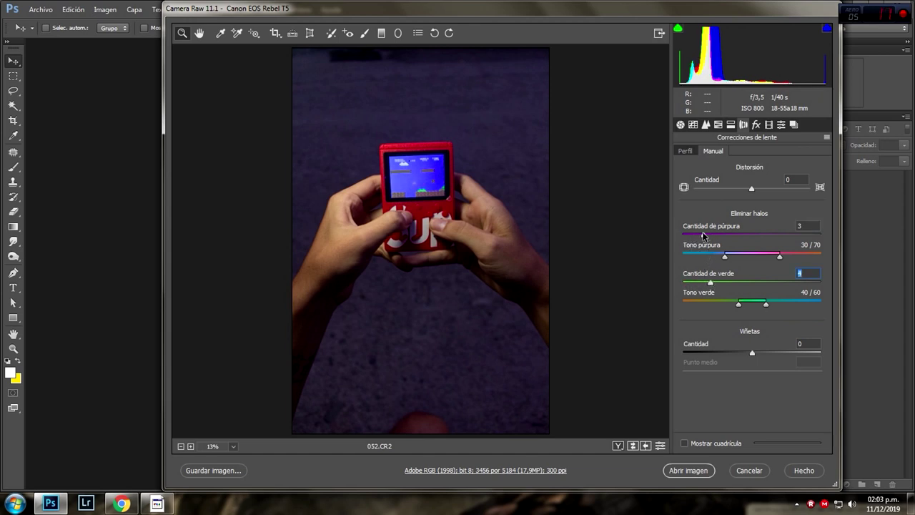
key("ctrl+alt+1")
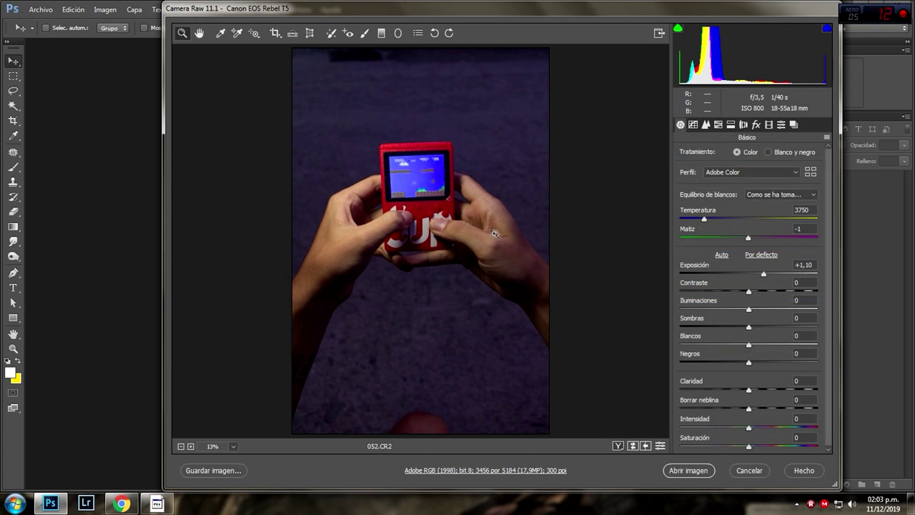
Crop to a 4:5 frame shifted upward, open the image and duplicate the background layer
left_click(277, 36)
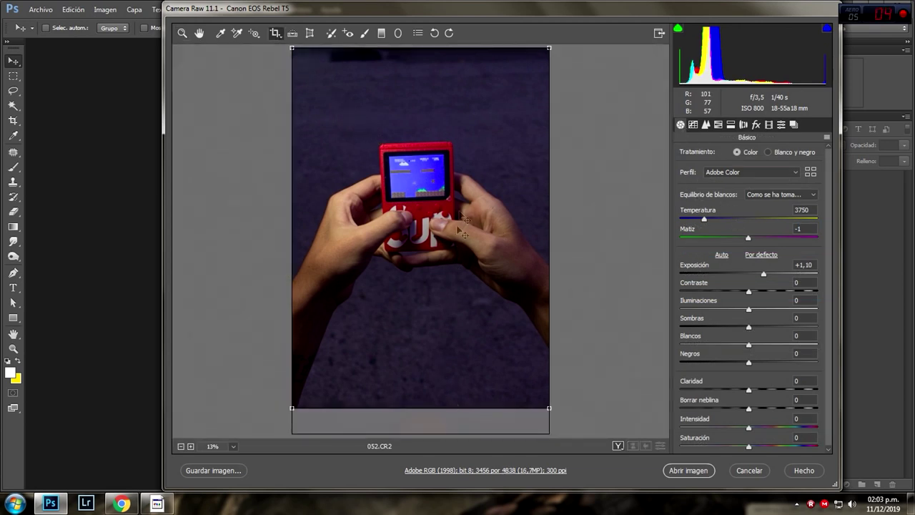
right_click(463, 174)
left_click(495, 151)
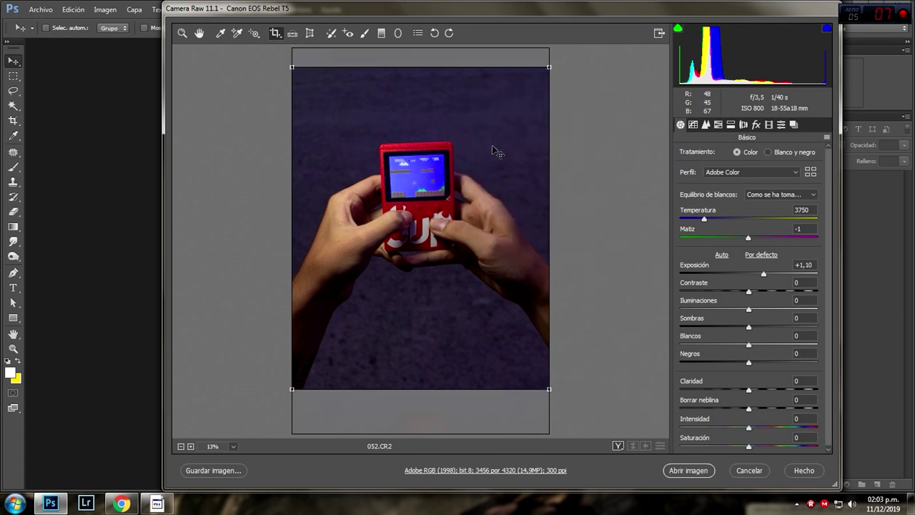
left_click_drag(494, 210, 472, 200)
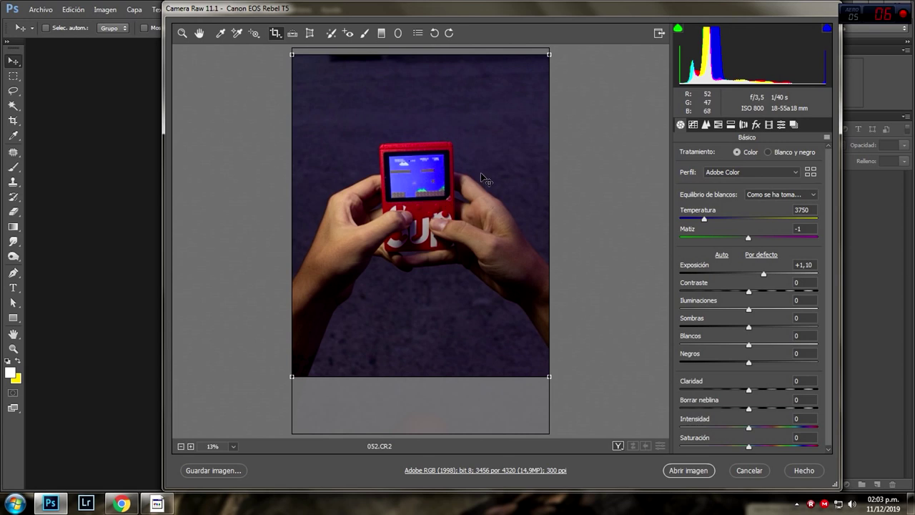
left_click(200, 33)
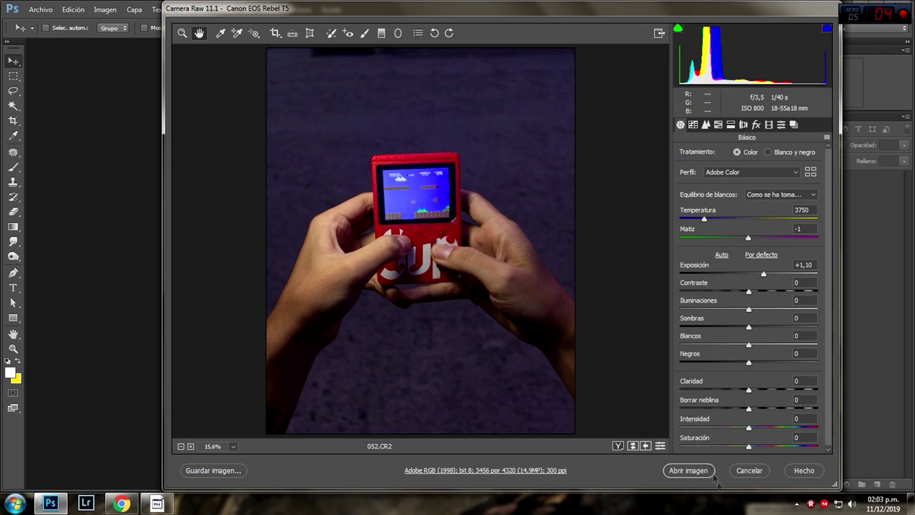
left_click(686, 470)
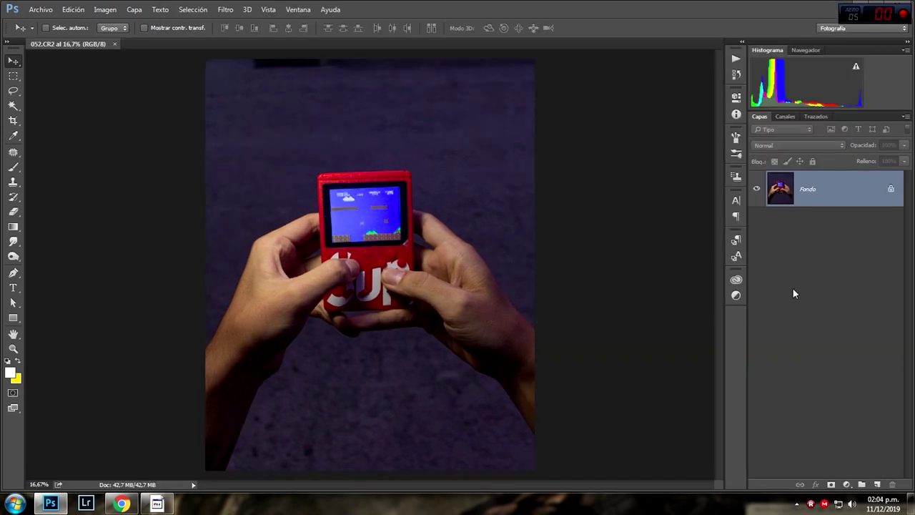
key("ctrl+j")
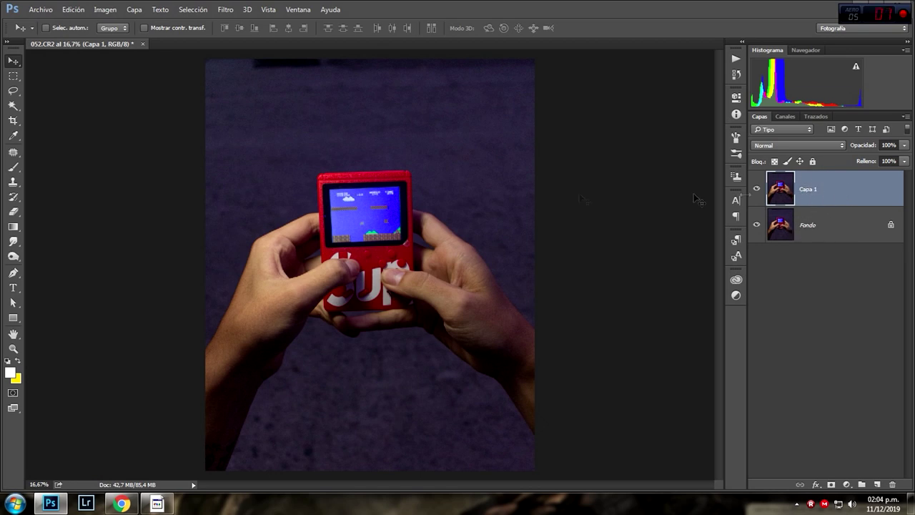
Clone-stamp over the dark strip along the photo's top edge on Capa 1
left_click(13, 182)
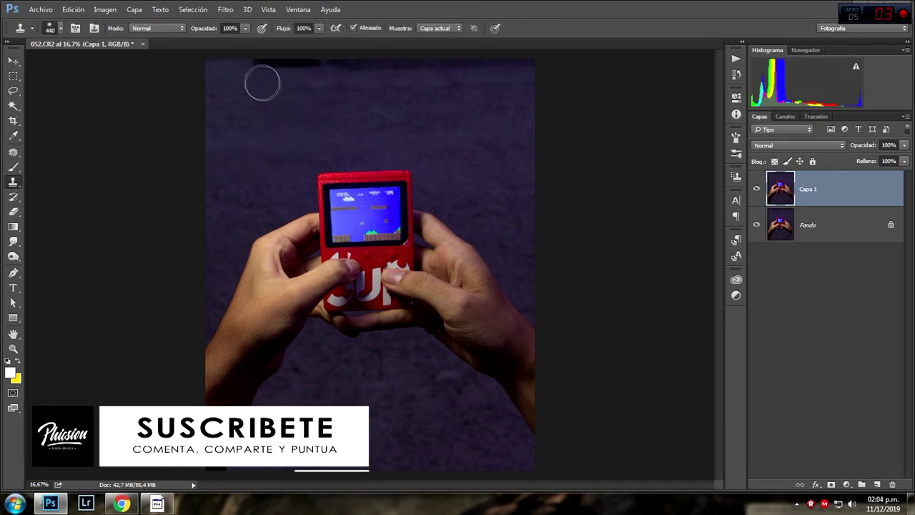
left_click_drag(251, 74, 414, 71)
left_click(249, 103, "alt")
left_click_drag(268, 80, 544, 76)
left_click(441, 90, "alt")
Toggle Capa 1's visibility to compare the retouch, then switch to the Instagram browser
key("v")
left_click(756, 189)
left_click(756, 189)
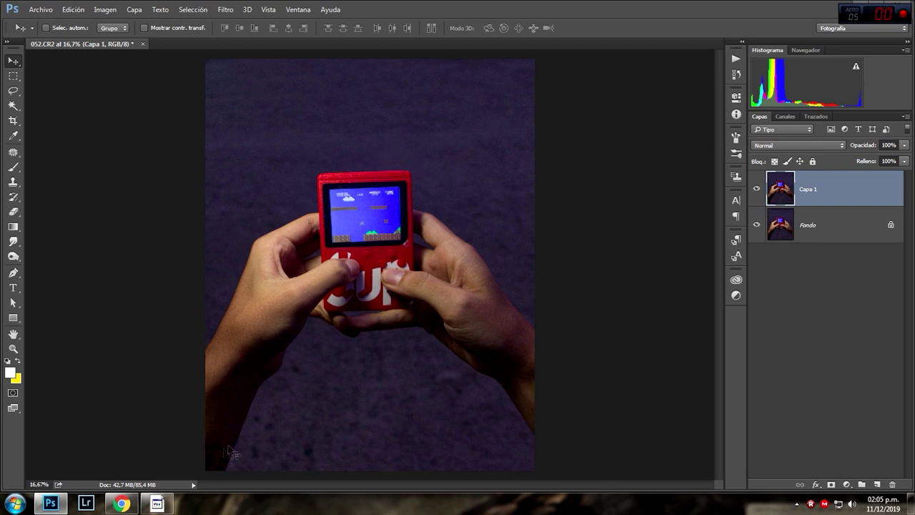
mouse_move(121, 504)
left_click(424, 439)
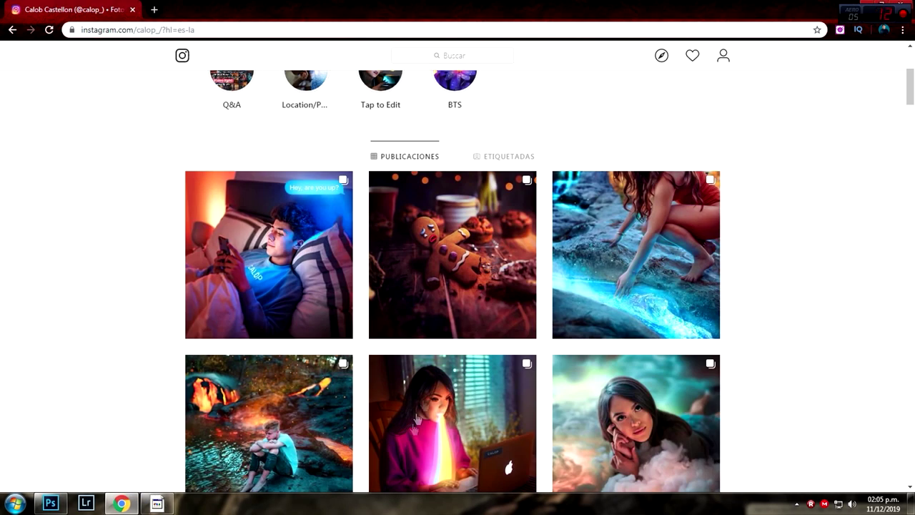
Return to the console photo in Photoshop and start placing an embedded image
left_click(52, 503)
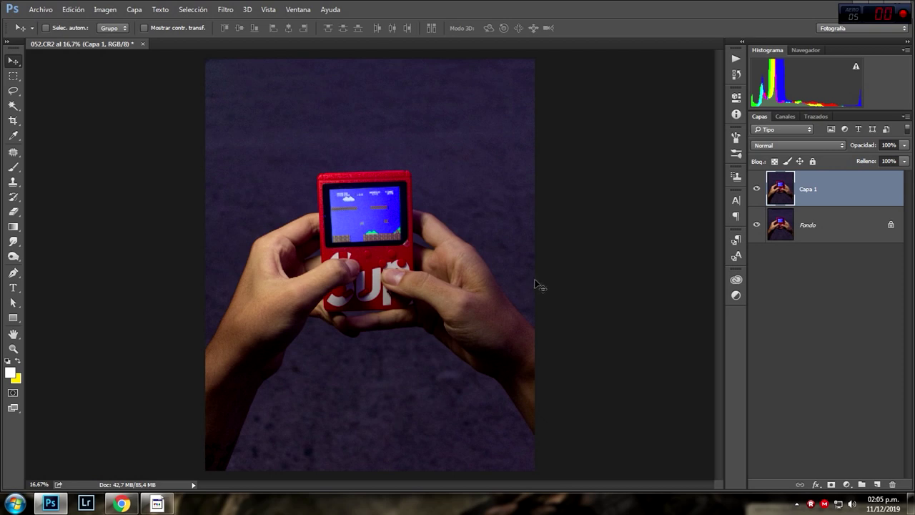
left_click(40, 10)
Place Estrella_SM3DL as an embedded layer, scaled down and moved to the upper-left corner
left_click(113, 221)
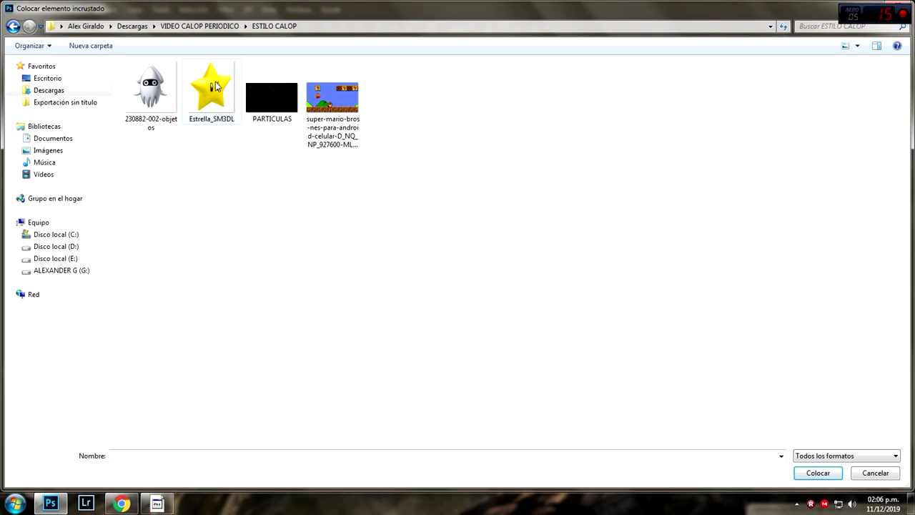
left_click(216, 86)
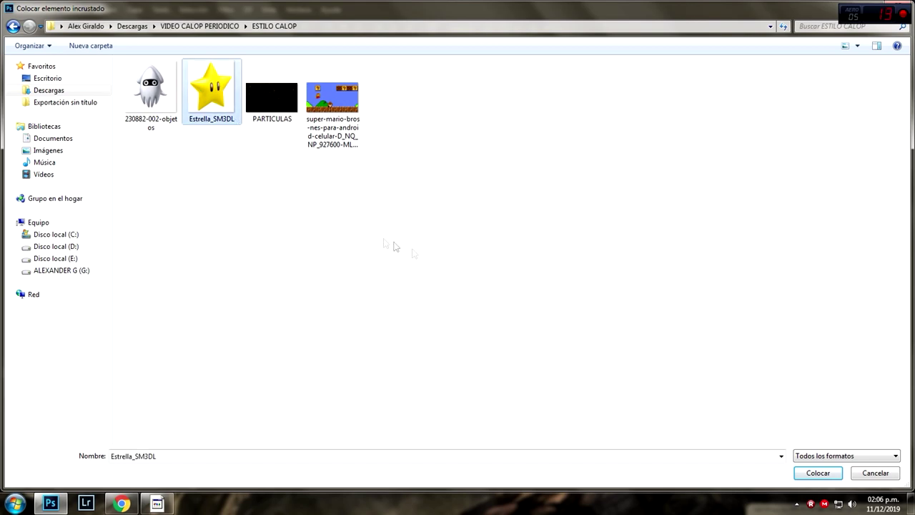
left_click(818, 473)
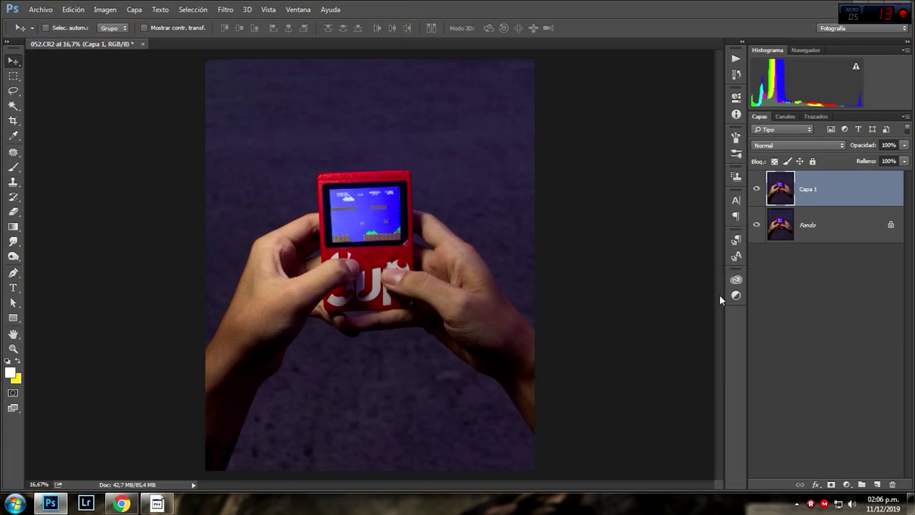
left_click_drag(456, 364, 399, 312)
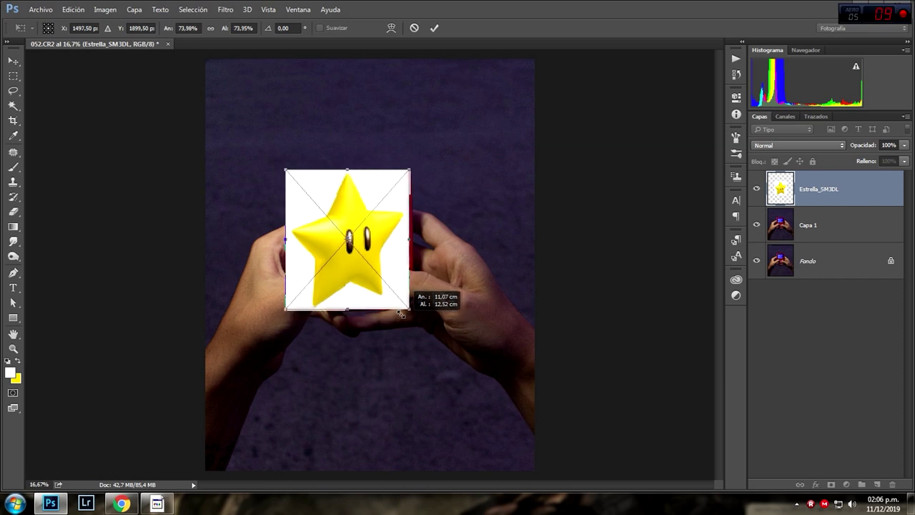
left_click_drag(376, 232, 315, 122)
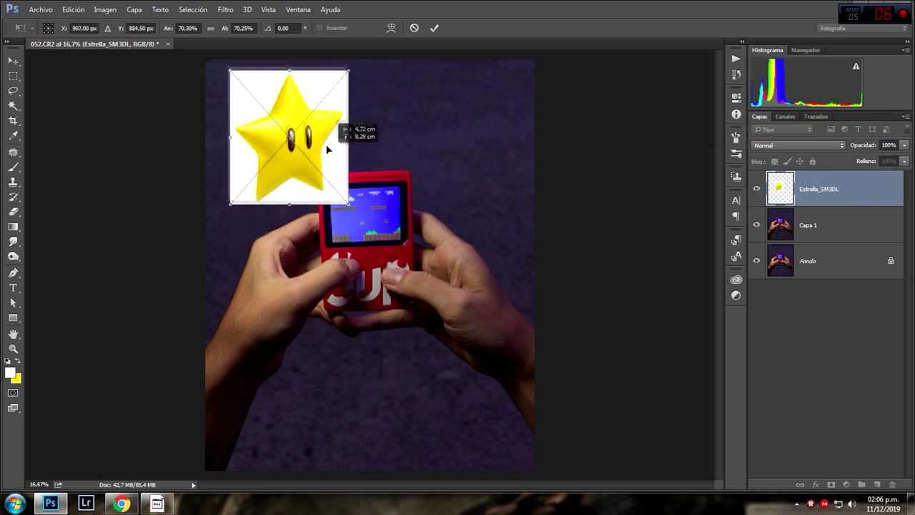
left_click_drag(344, 193, 313, 155)
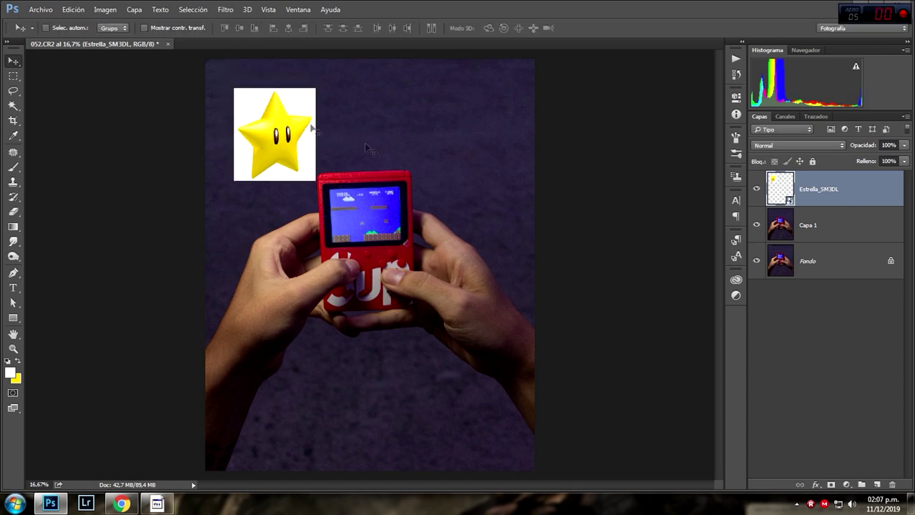
left_click(41, 9)
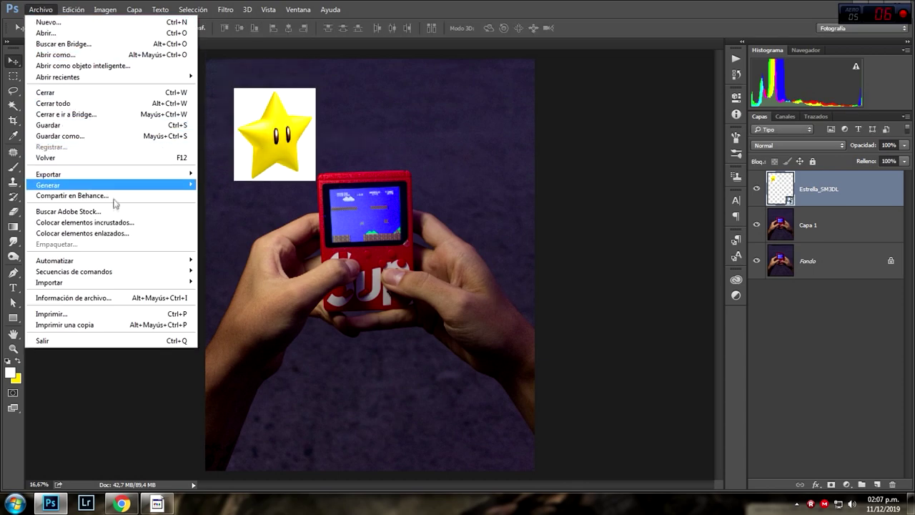
Place 230882-002-objetos at about 70%, tilted roughly -6°, against the upper-right edge
left_click(133, 223)
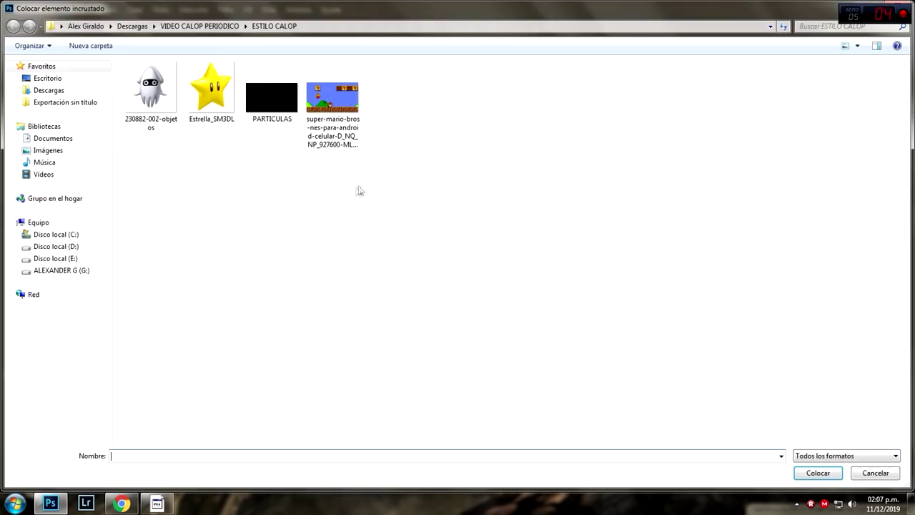
left_click(147, 90)
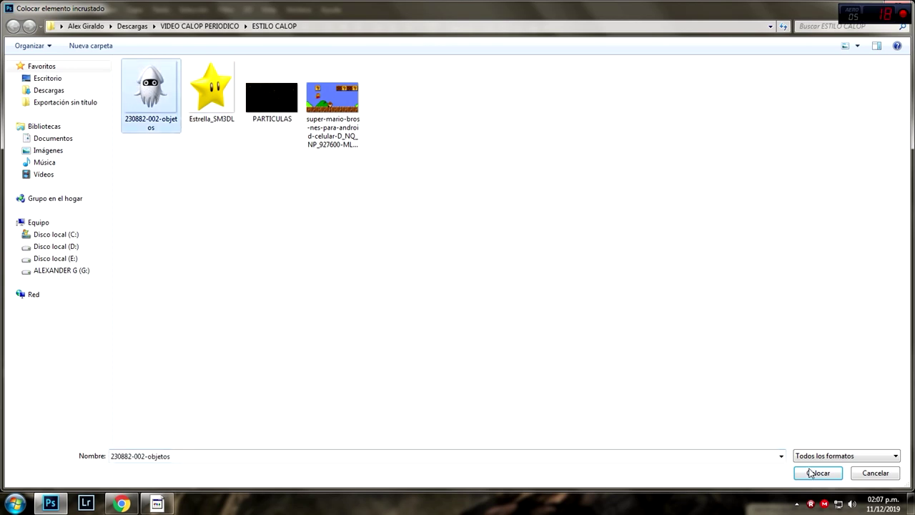
left_click(811, 472)
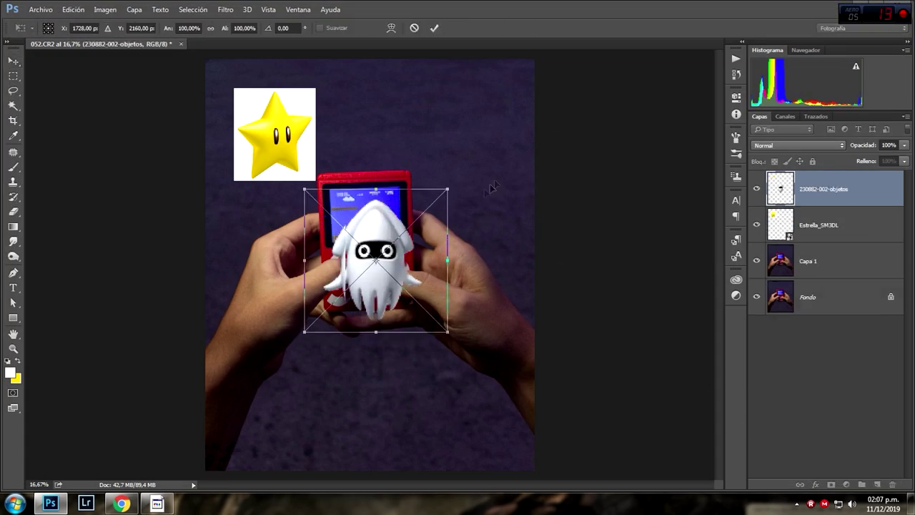
left_click_drag(409, 265, 512, 181)
left_click_drag(545, 244, 507, 206)
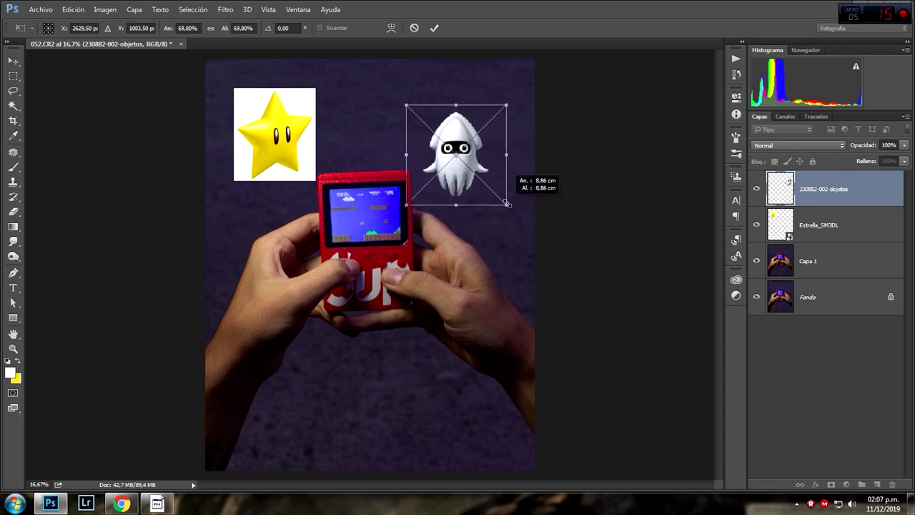
left_click_drag(494, 168, 521, 169)
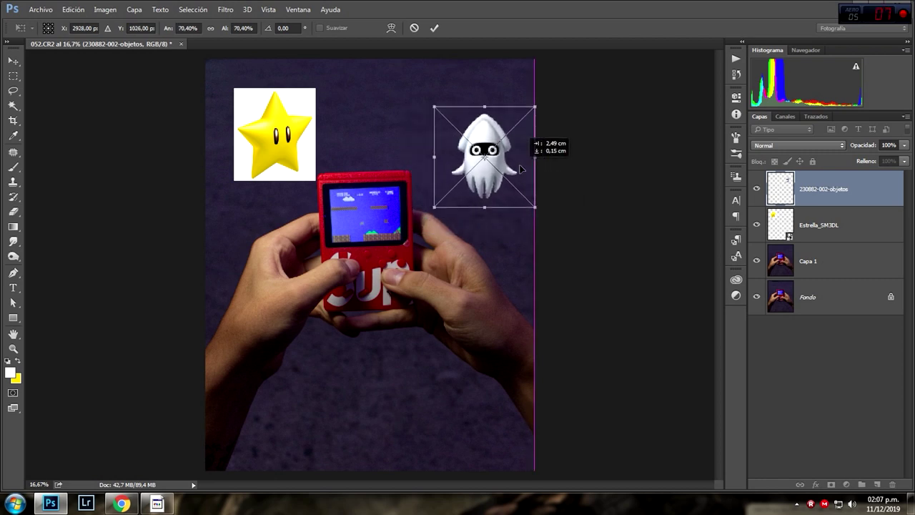
left_click_drag(548, 210, 556, 207)
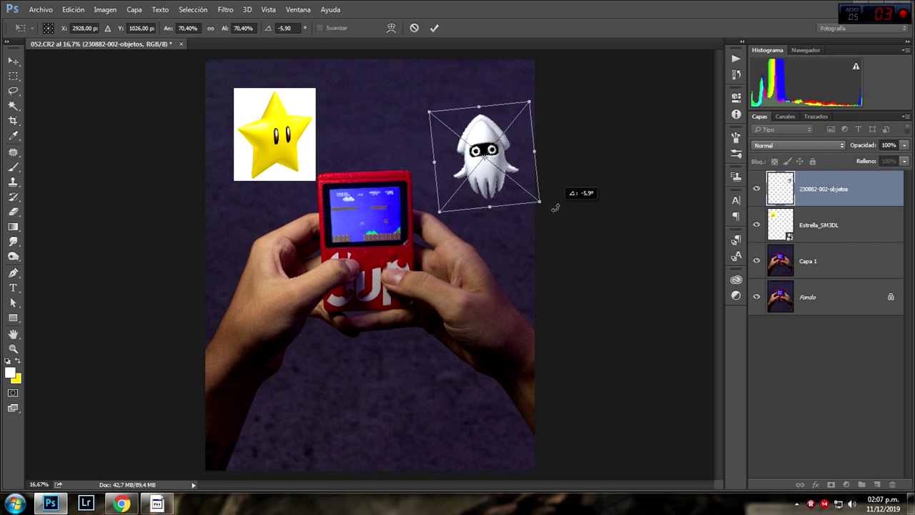
key("Return")
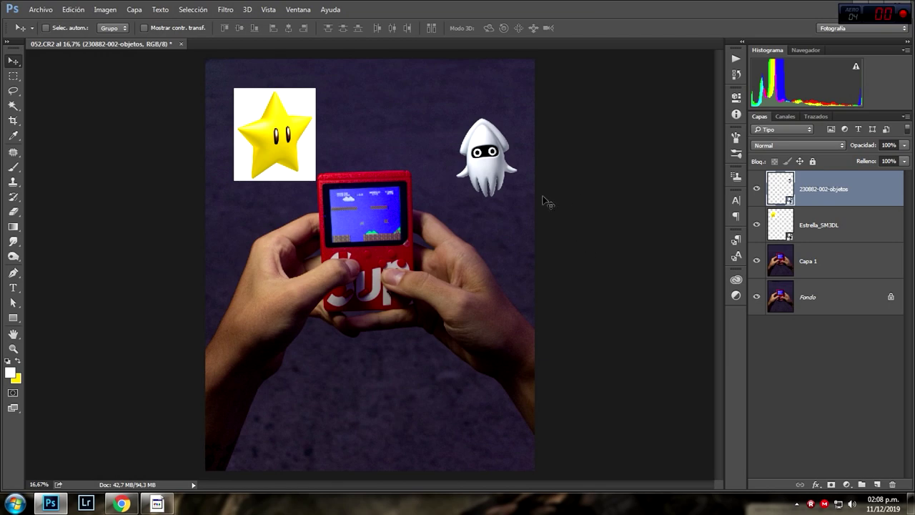
Zoom in to 50% and pan around the photo
key("ctrl+plus")
key("ctrl+plus")
key("ctrl+plus")
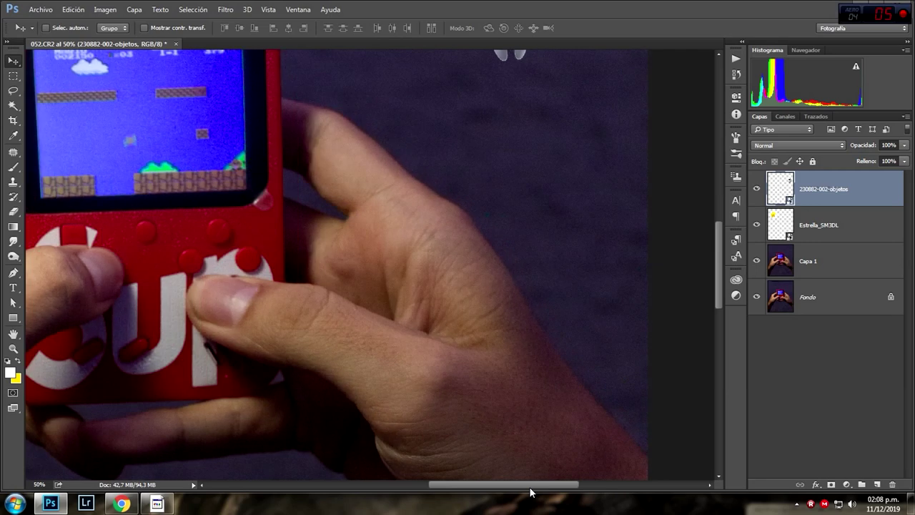
left_click_drag(483, 485, 528, 485)
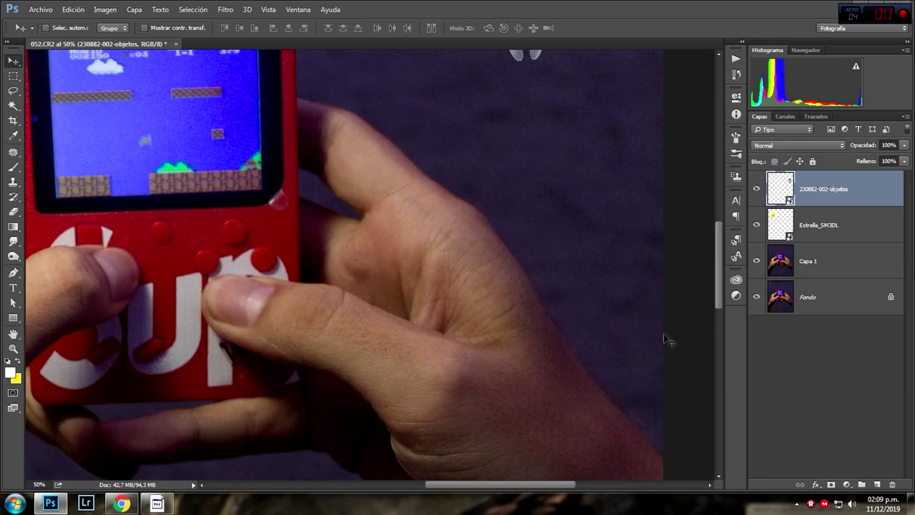
left_click_drag(721, 276, 722, 223)
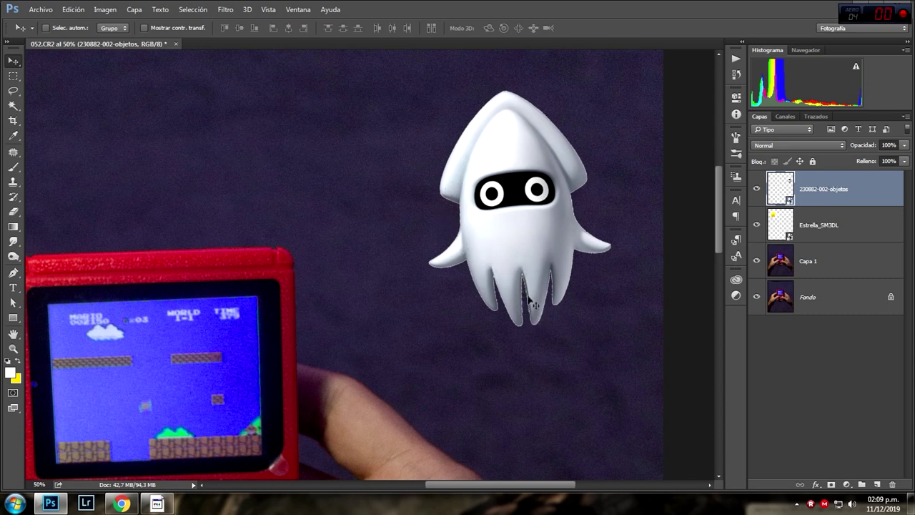
Rasterize the Blooper layer and load its outline as a contracted selection
right_click(820, 195)
left_click(572, 260)
left_click(785, 194, "ctrl")
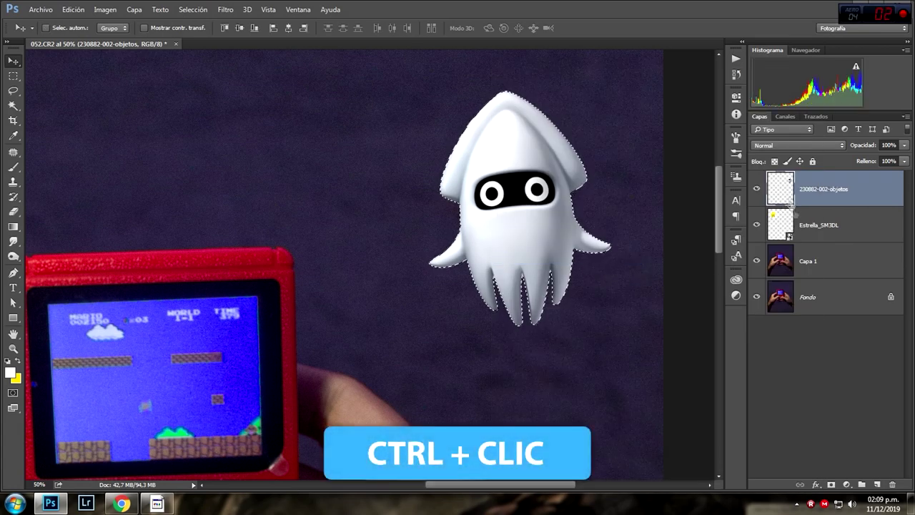
left_click(194, 9)
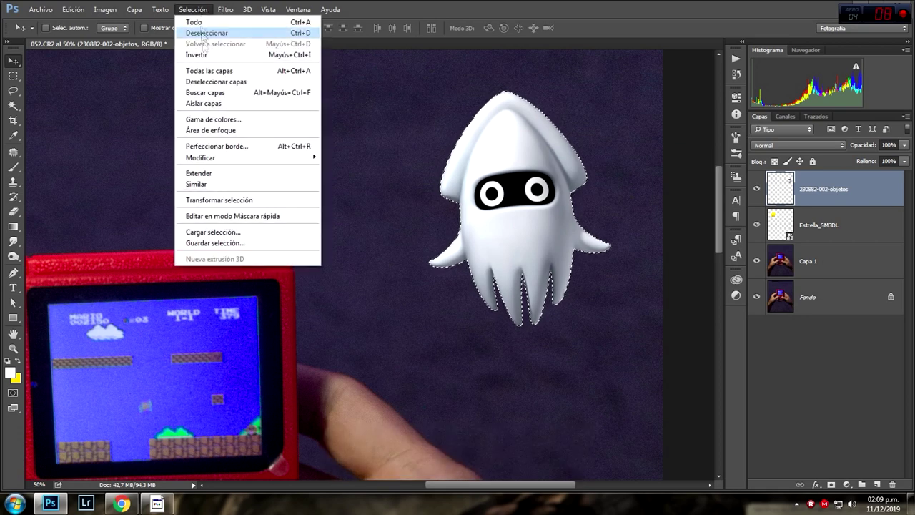
mouse_move(247, 158)
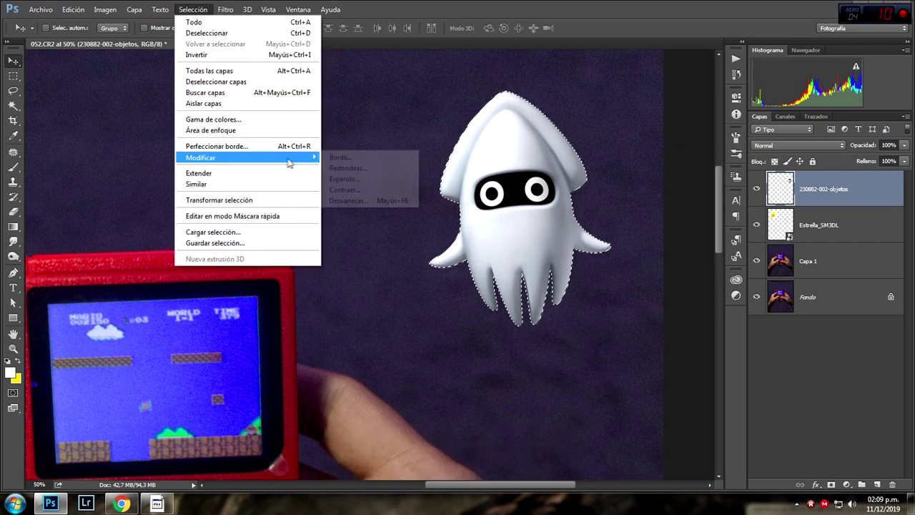
left_click(351, 188)
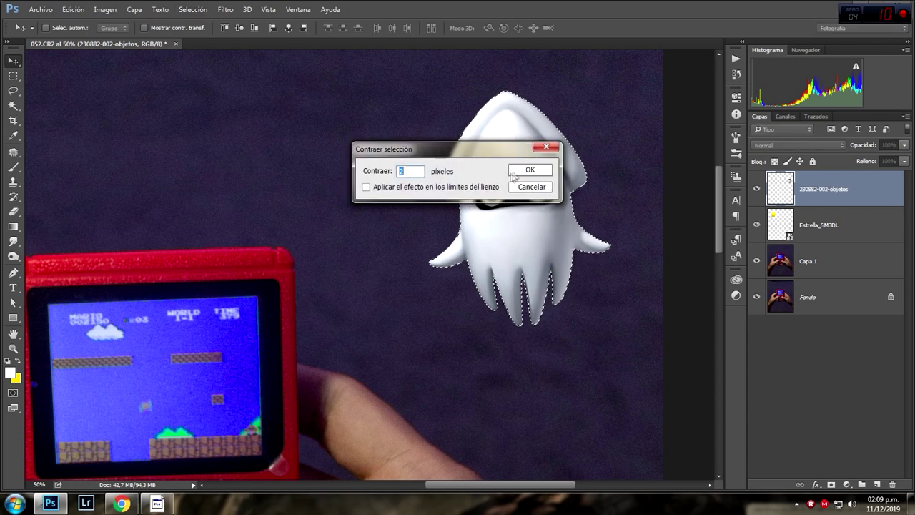
left_click(525, 172)
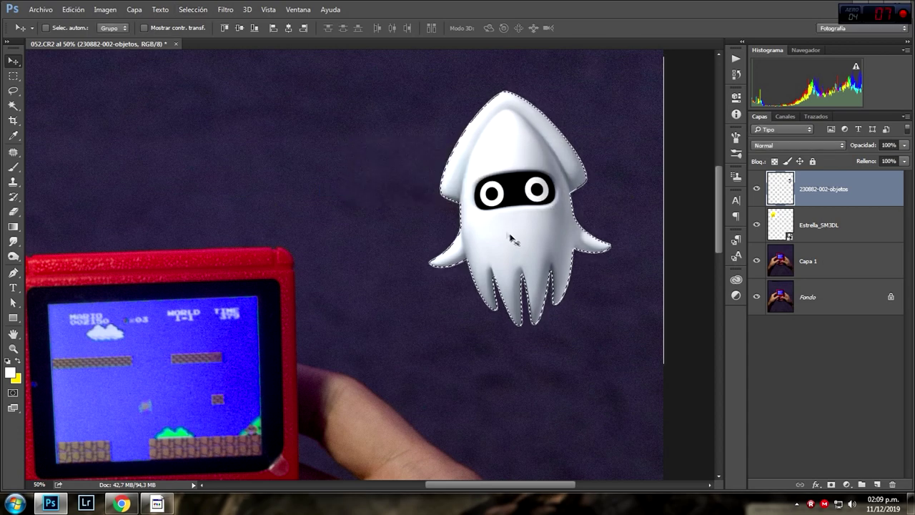
Invert the selection to trim the Blooper's edge band, deselect and zoom out to 25%
left_click(195, 9)
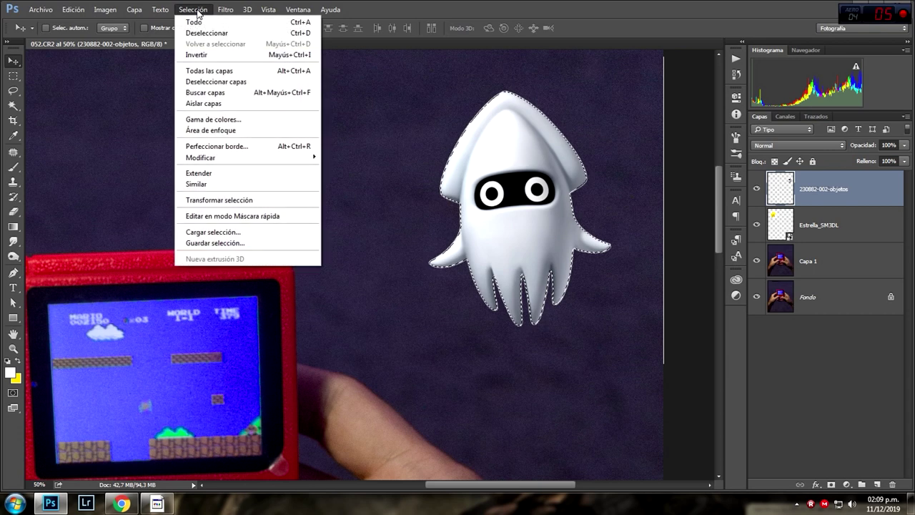
left_click(216, 56)
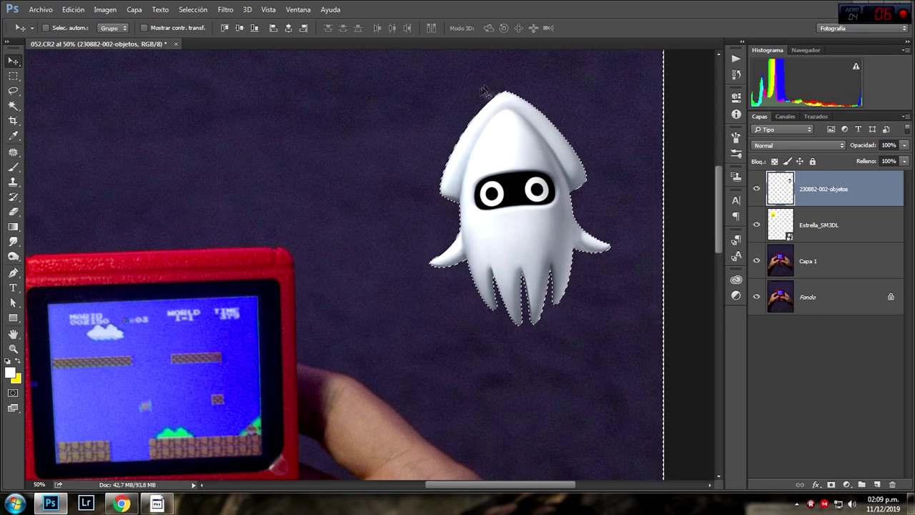
key("ctrl+d")
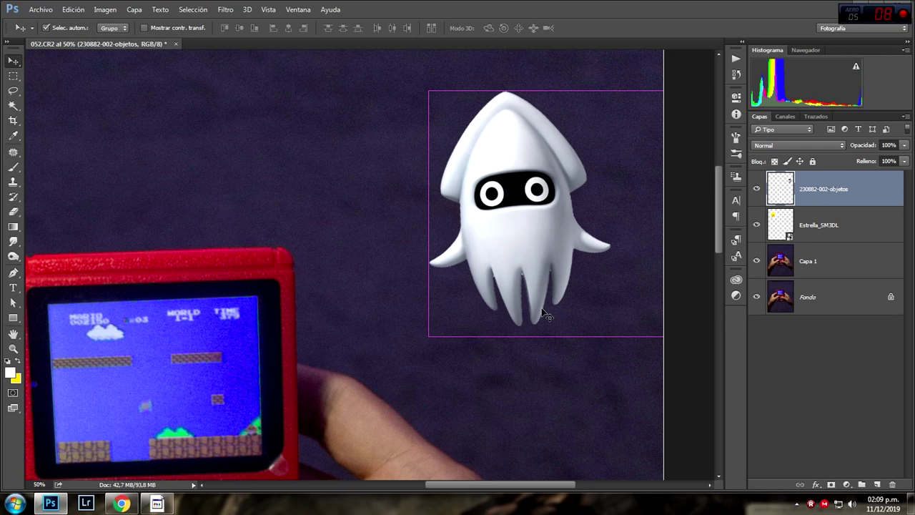
key("ctrl+minus")
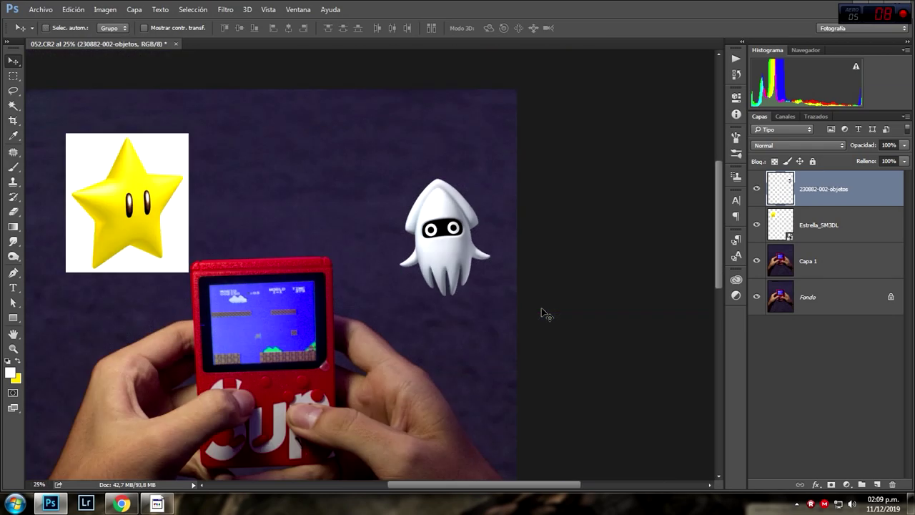
left_click(13, 106)
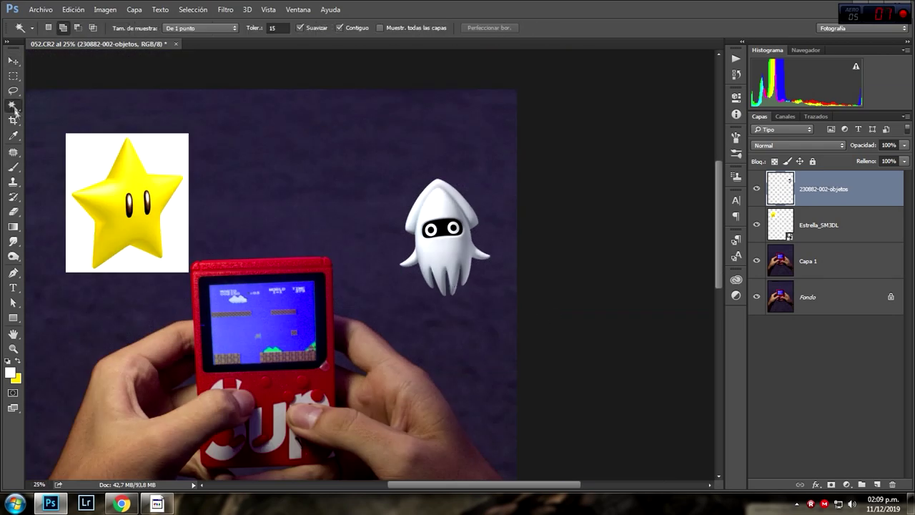
left_click(851, 232)
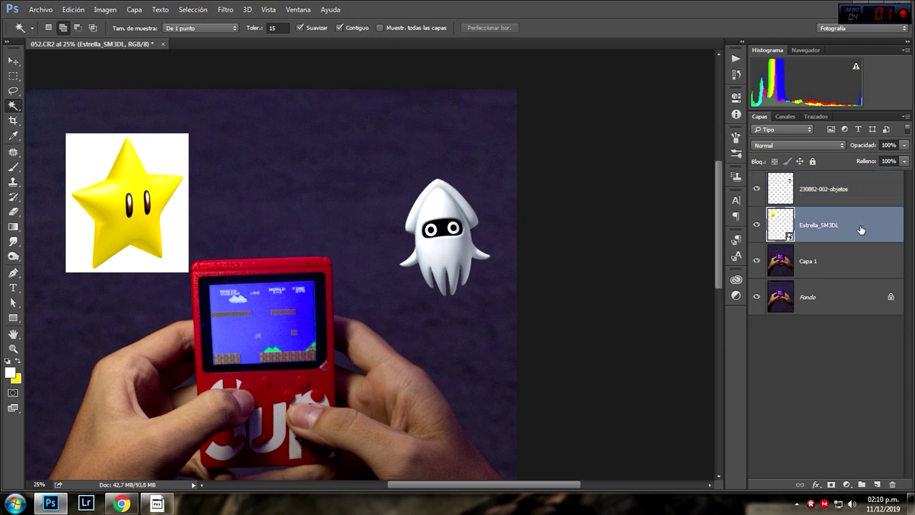
right_click(858, 228)
left_click(628, 259)
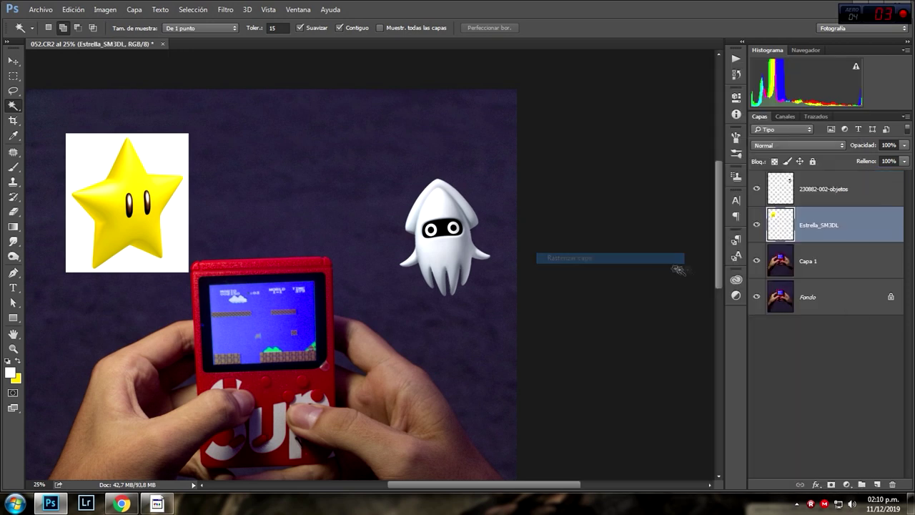
left_click(157, 164)
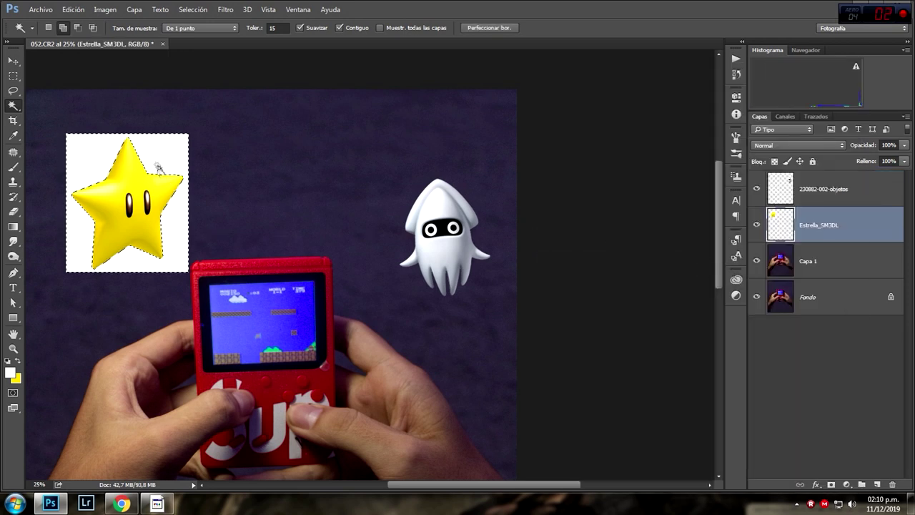
left_click(194, 12)
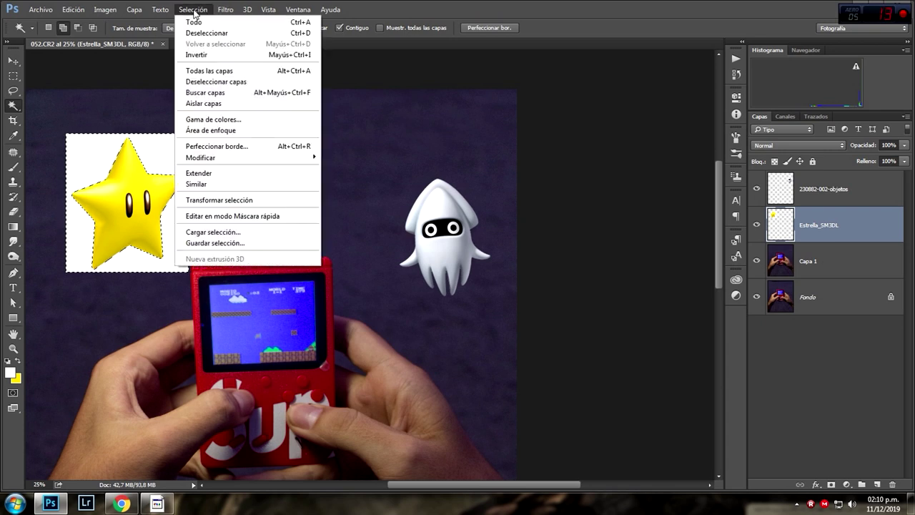
left_click(205, 55)
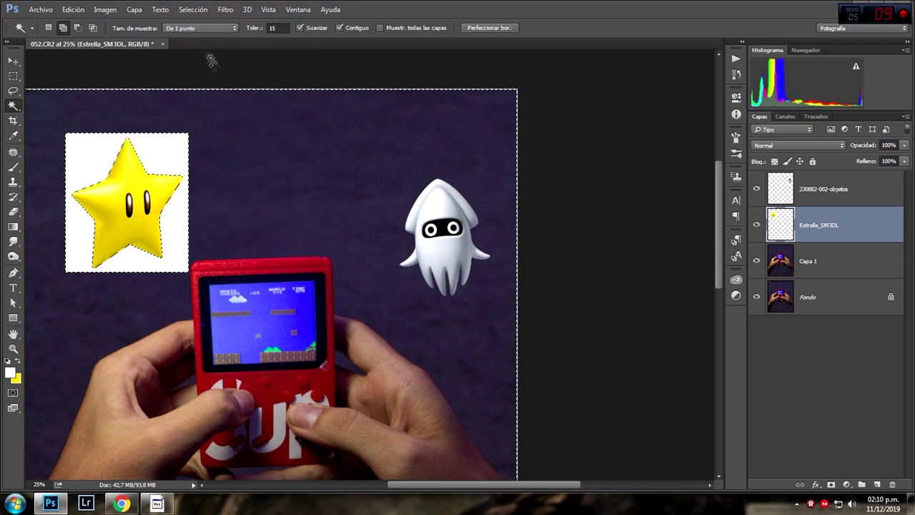
left_click(13, 60)
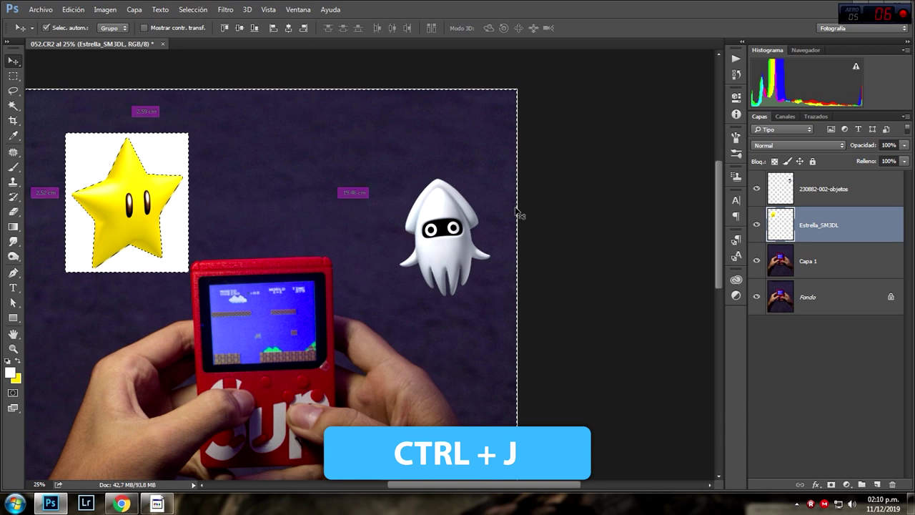
key("ctrl+j")
key("Delete")
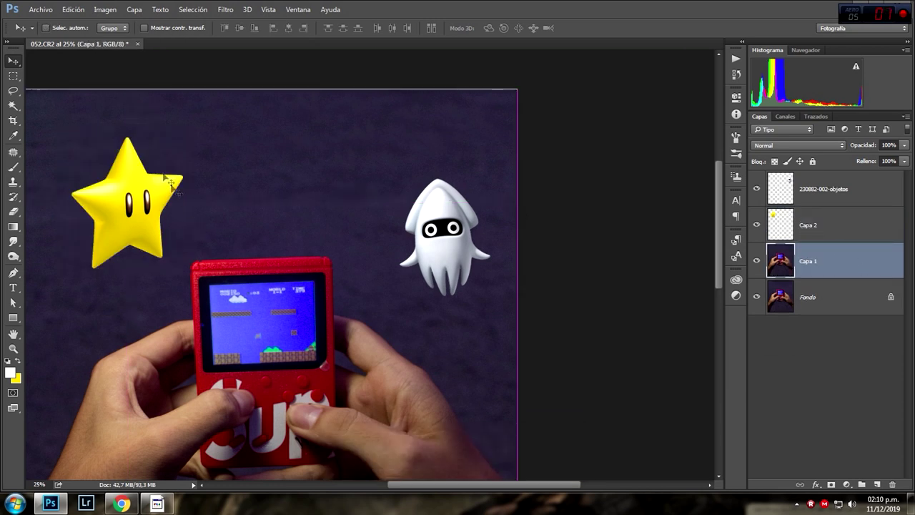
key("ctrl")
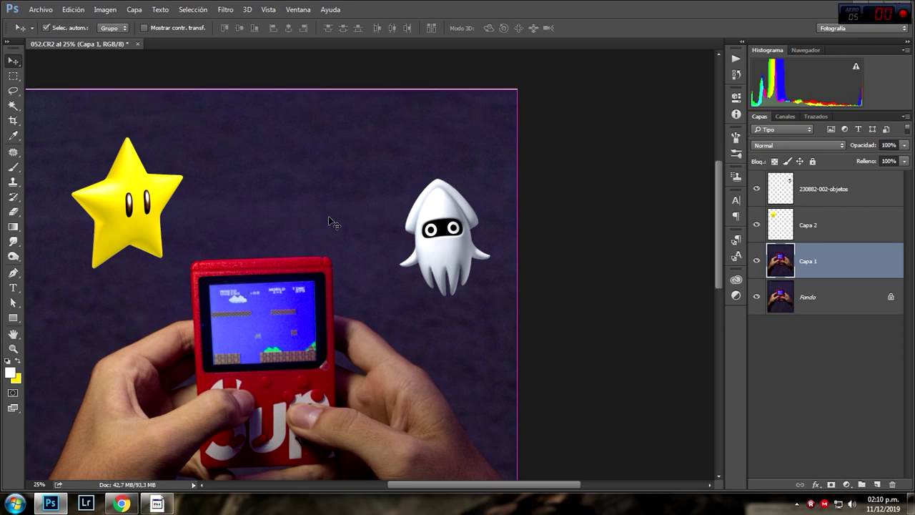
key("ctrl+minus")
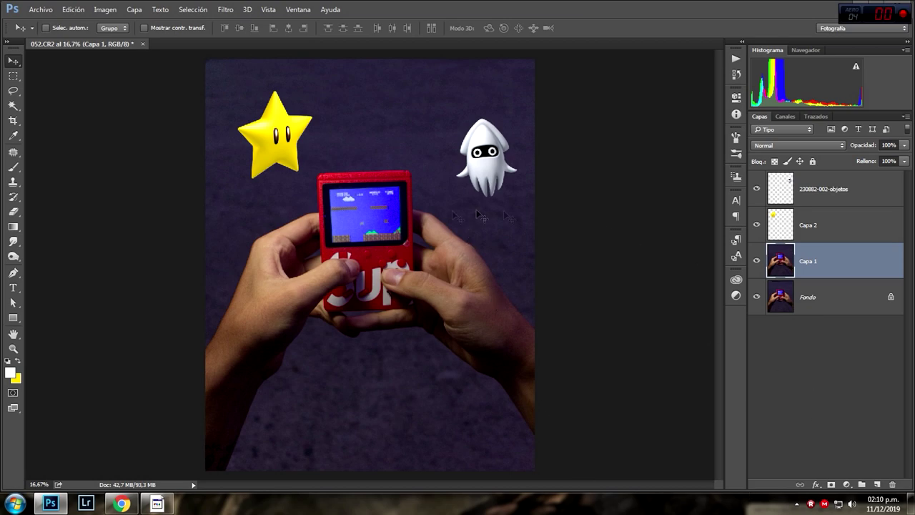
Zoom in and trace the console's game screen with a closed four-point Pen path
key("ctrl+plus")
key("ctrl+plus")
key("ctrl+plus")
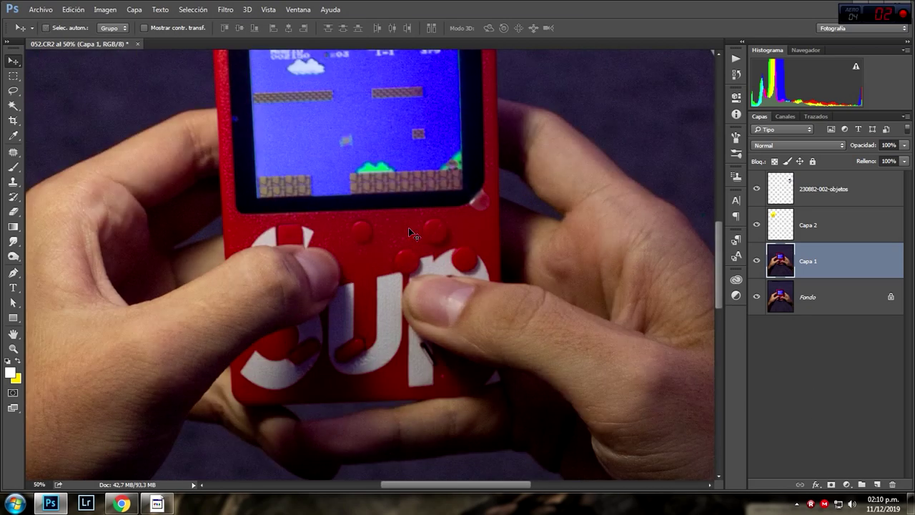
scroll(284, 290, "up", 3)
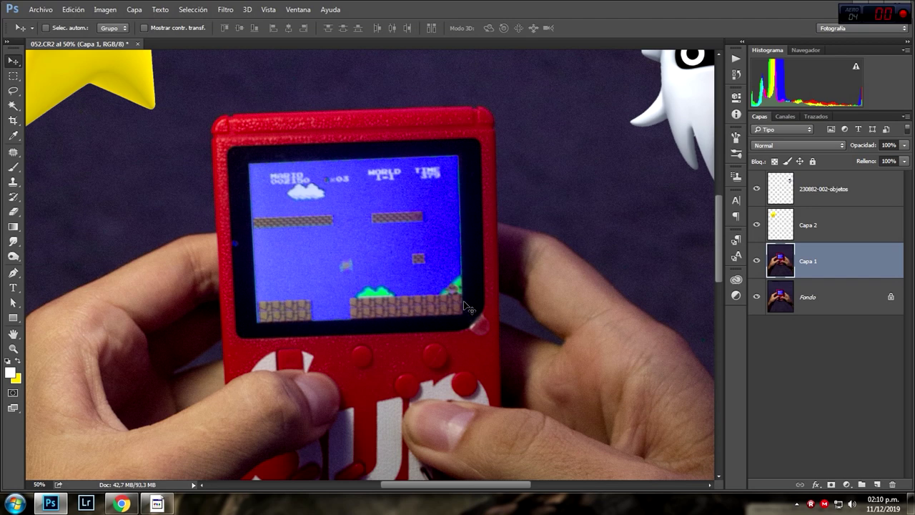
left_click(13, 272)
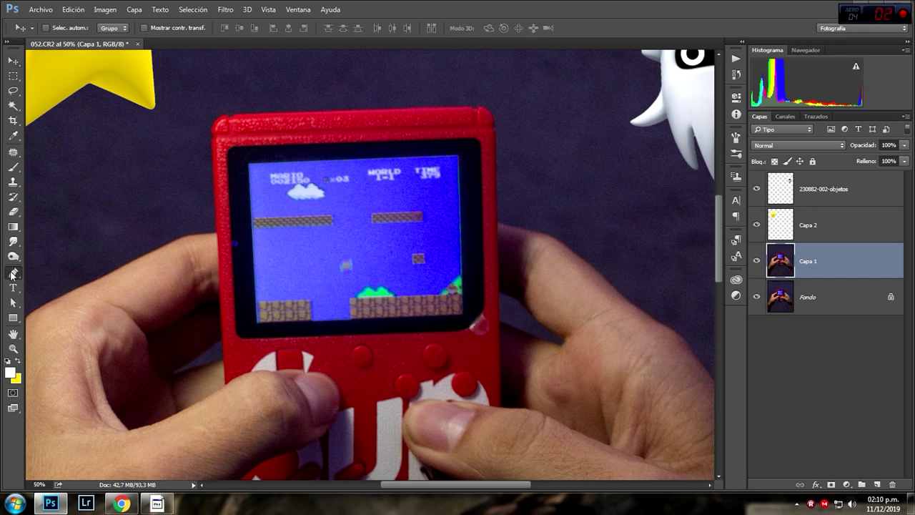
left_click(246, 162)
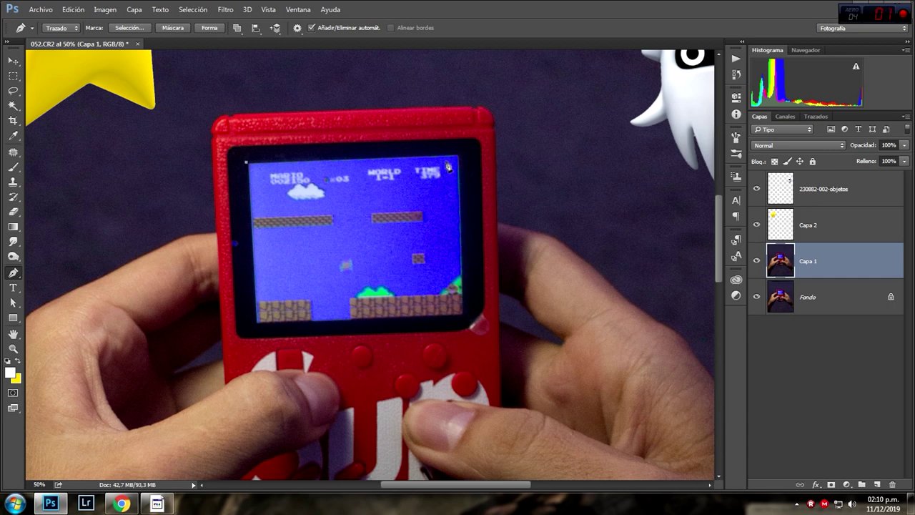
left_click(461, 155)
left_click(466, 317)
left_click(256, 324)
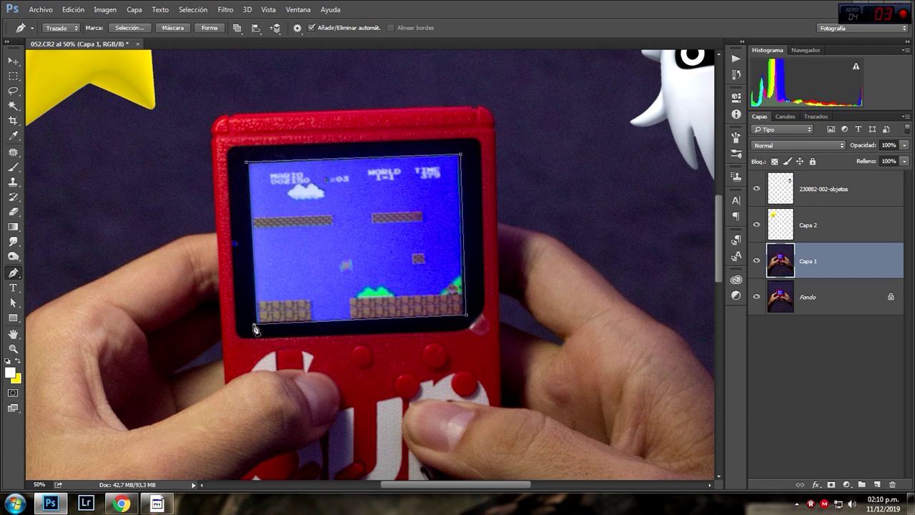
left_click(247, 163)
Convert the path to a selection and fill it with a white (ffffff) Solid Color layer
right_click(418, 212)
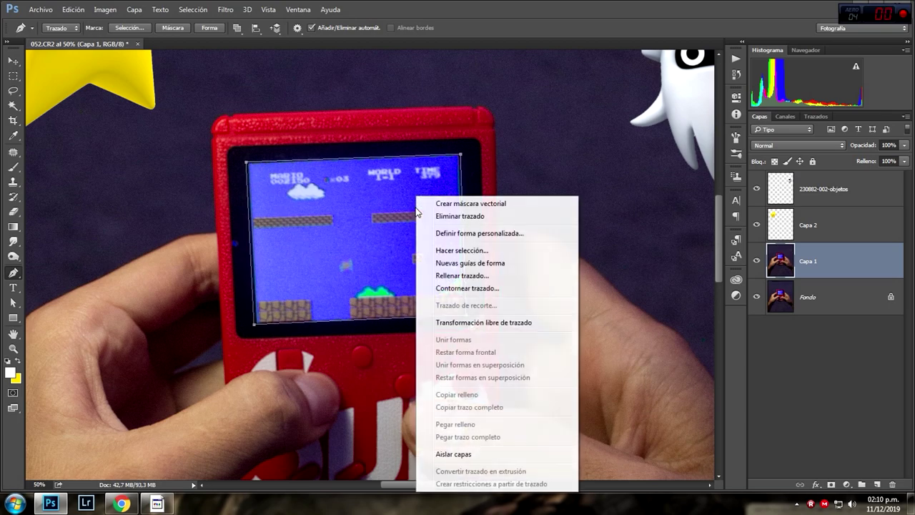
left_click(468, 251)
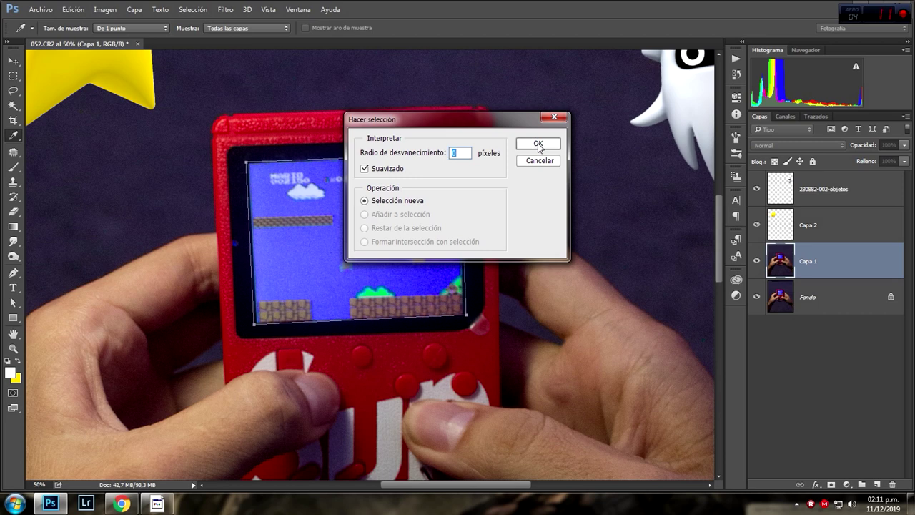
left_click(538, 143)
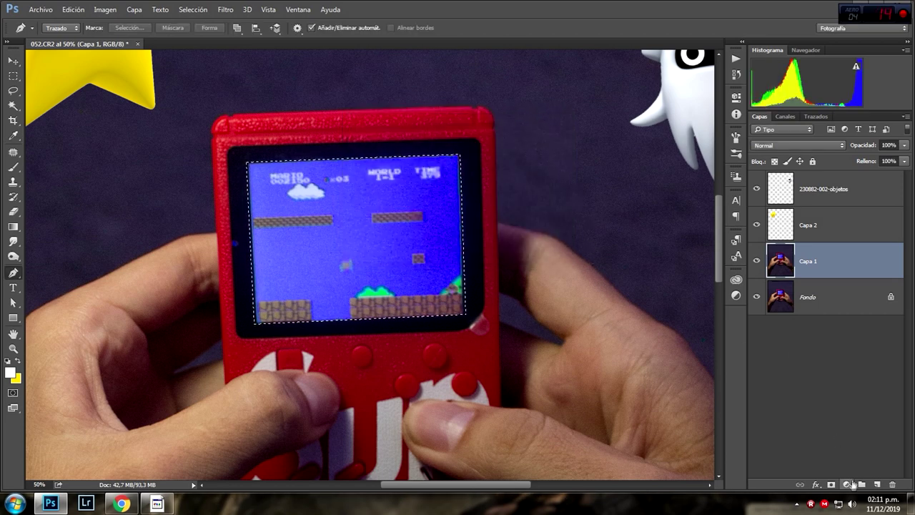
left_click(848, 485)
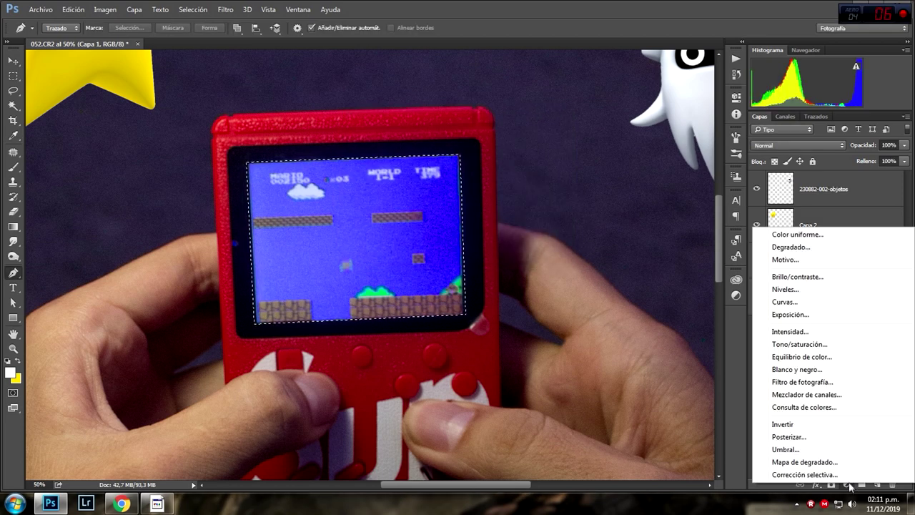
left_click(797, 234)
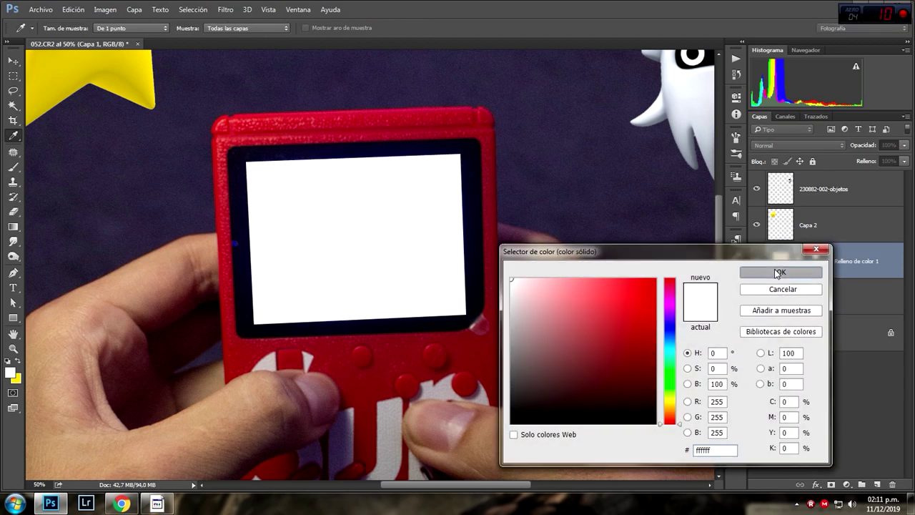
left_click(781, 271)
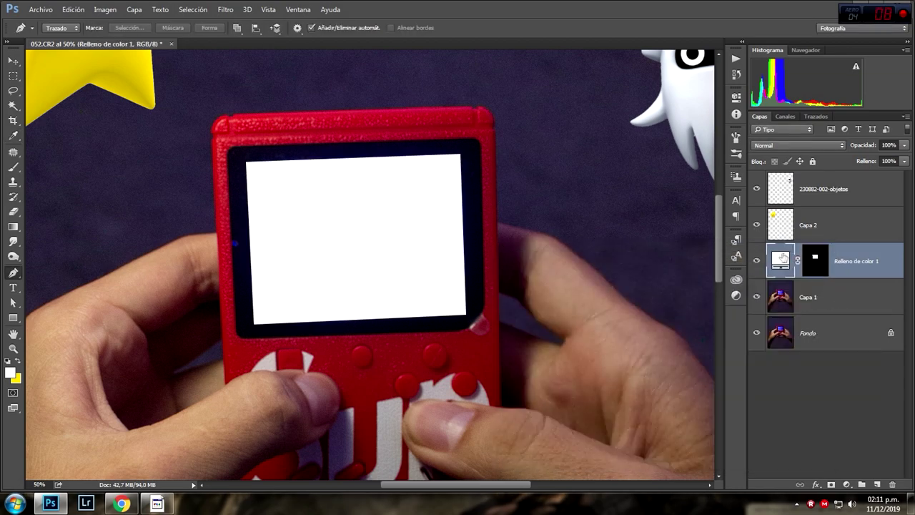
Place the Super Mario game screenshot into the document as an embedded image
left_click(12, 63)
left_click(48, 10)
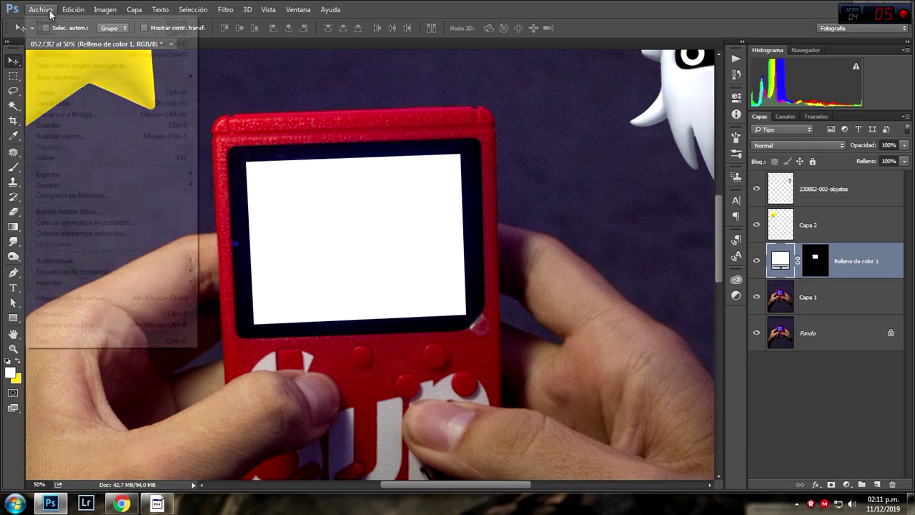
left_click(134, 221)
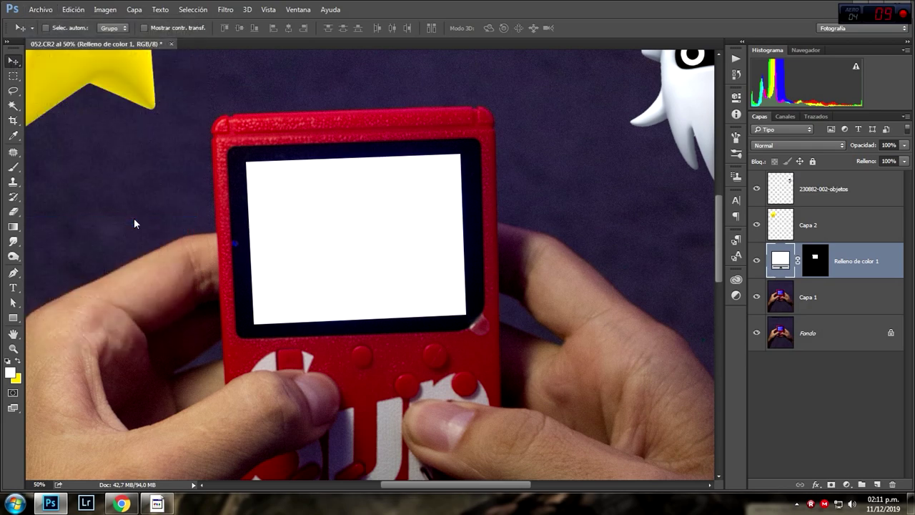
left_click(349, 95)
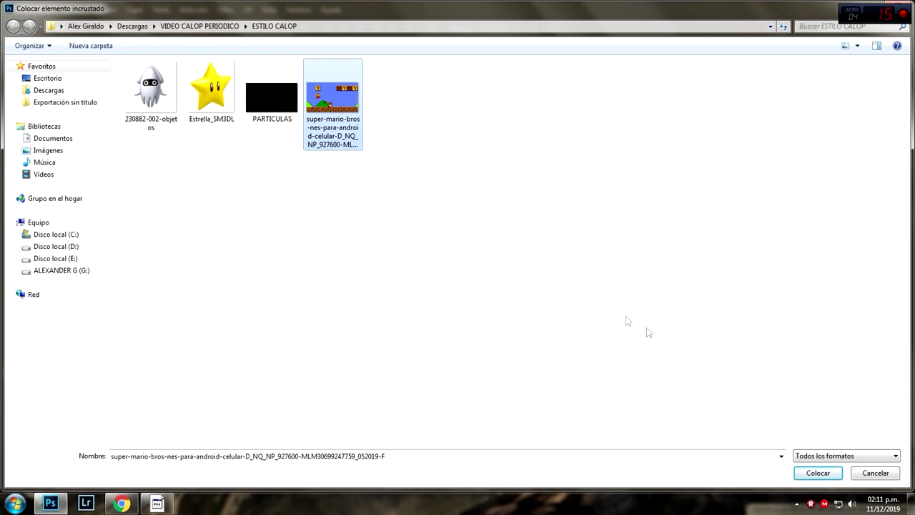
left_click(808, 473)
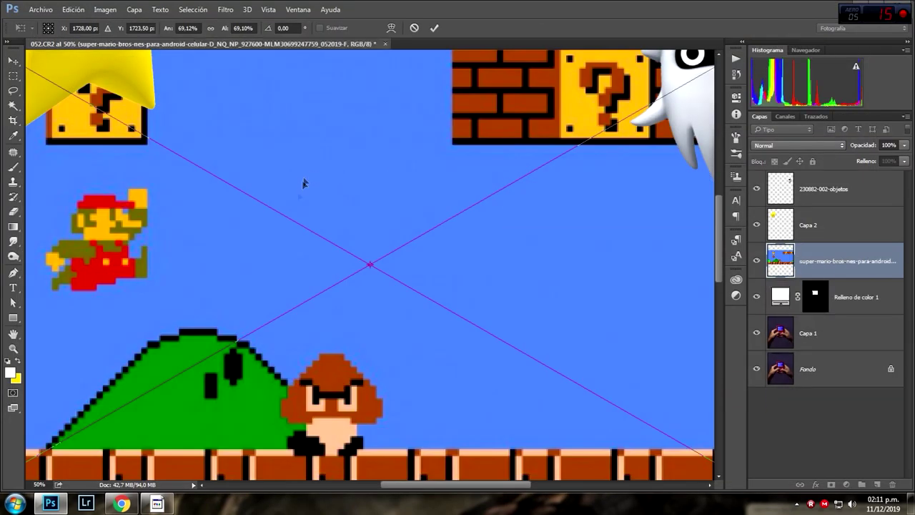
Scale the game image onto the console screen and clip it to Relleno de color 1
key("ctrl+minus")
key("ctrl+minus")
left_click_drag(620, 123, 280, 285)
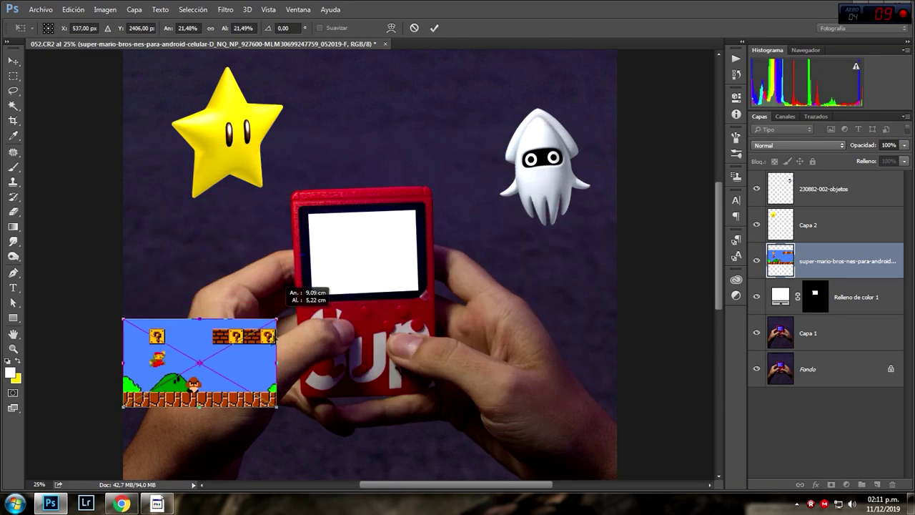
left_click_drag(275, 323, 453, 201)
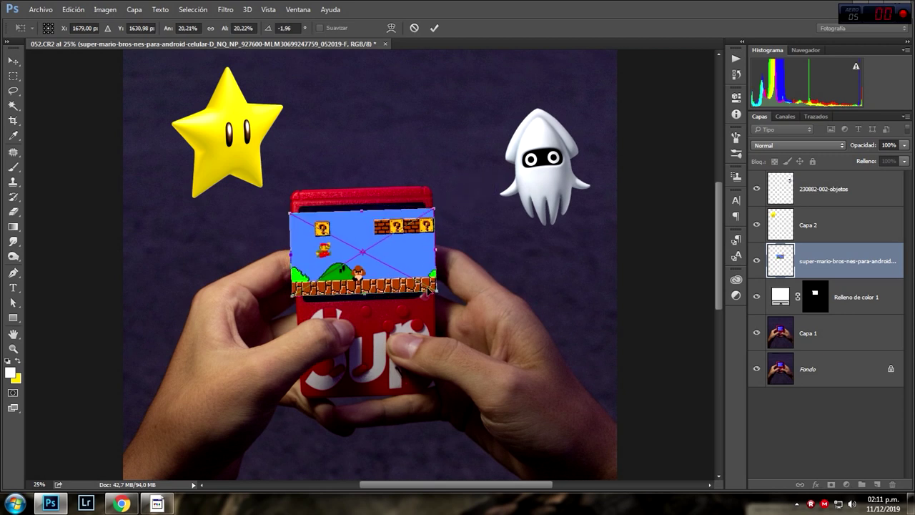
key("Return")
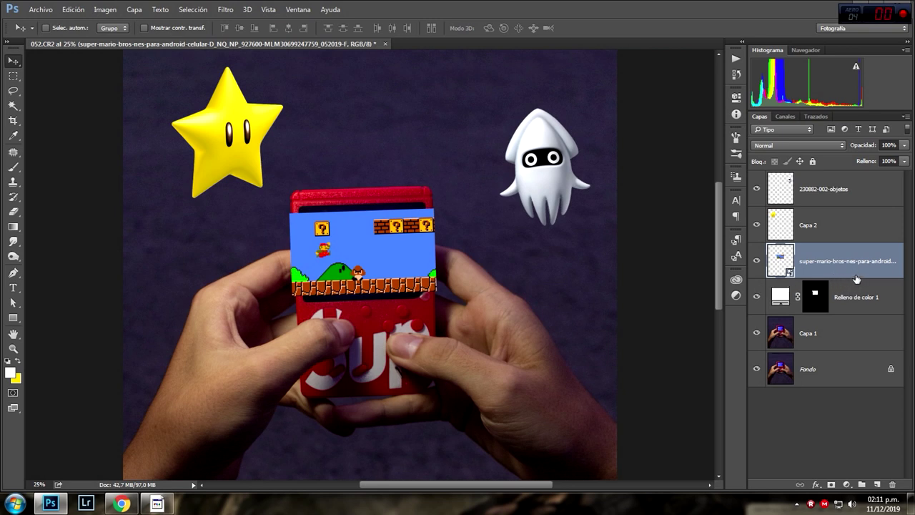
key("alt")
left_click(862, 277, "alt")
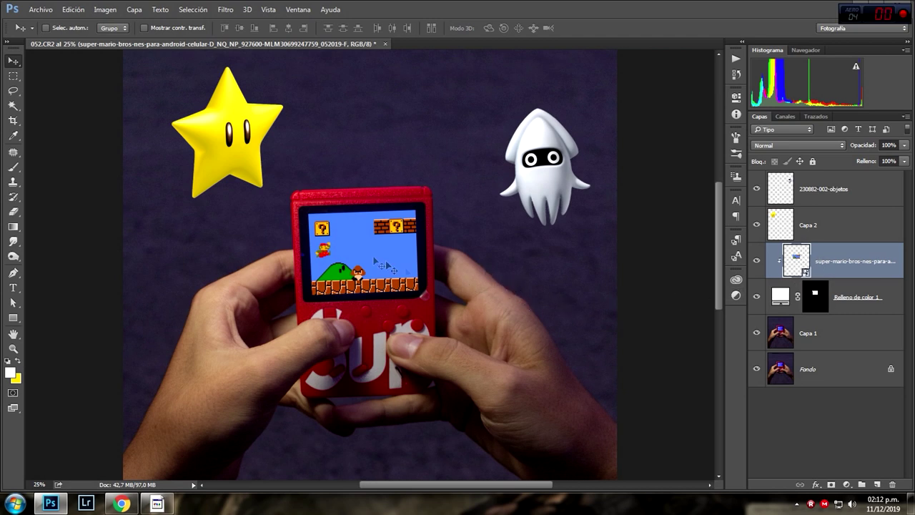
key("ctrl+0")
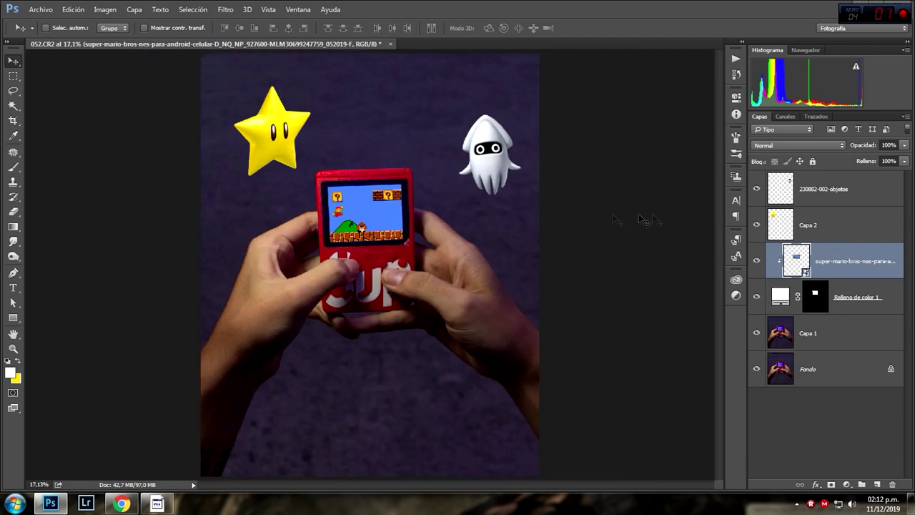
left_click(844, 218)
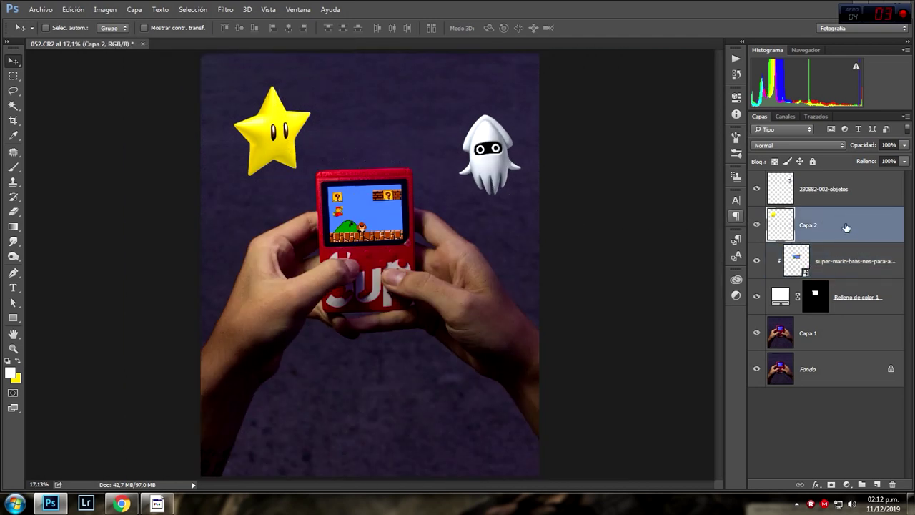
Give star layer Capa 2 a sampled-yellow outer glow at 42% opacity and 139 px size
double_click(846, 225)
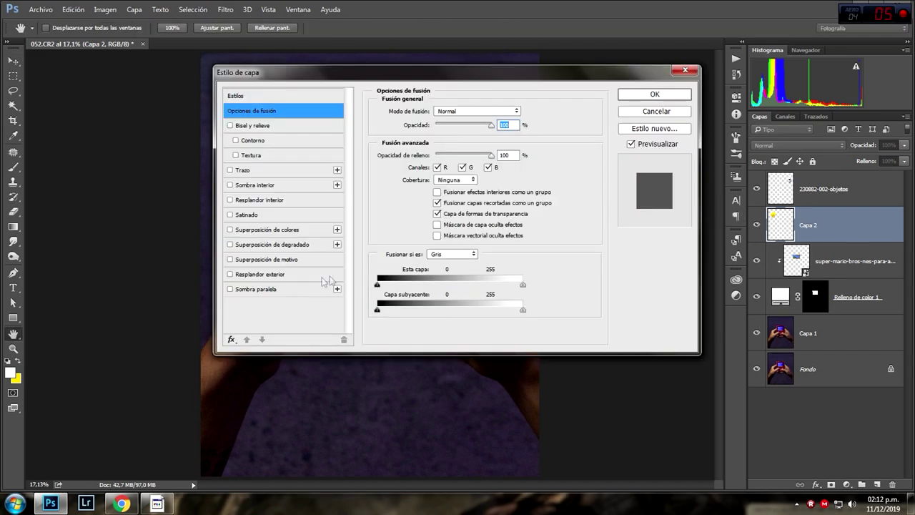
left_click(253, 275)
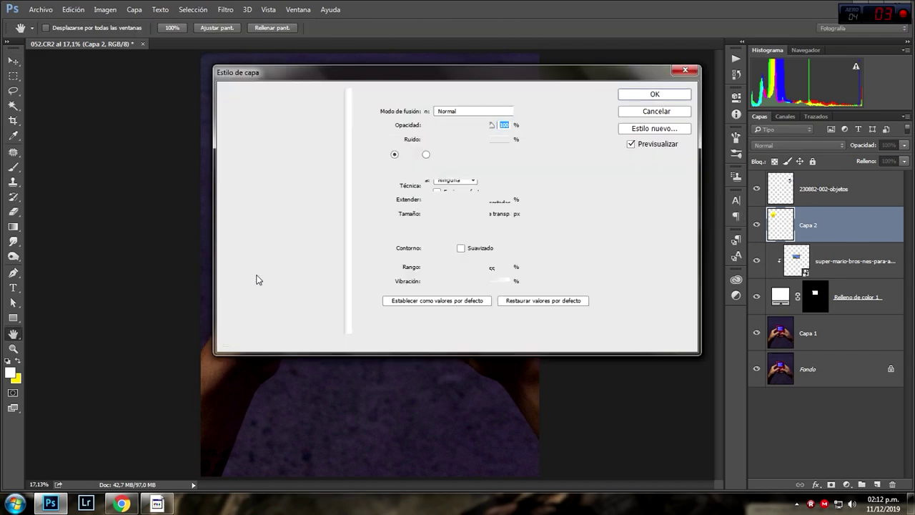
left_click_drag(475, 73, 611, 140)
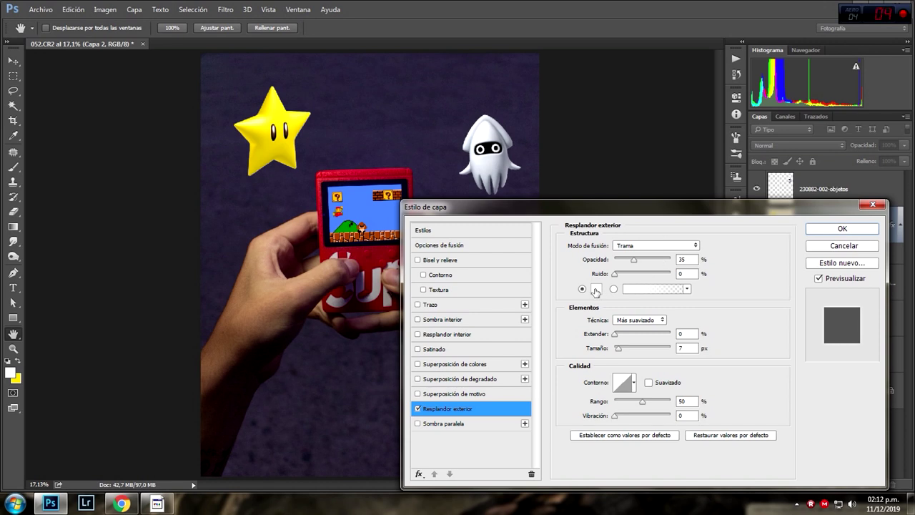
left_click(598, 290)
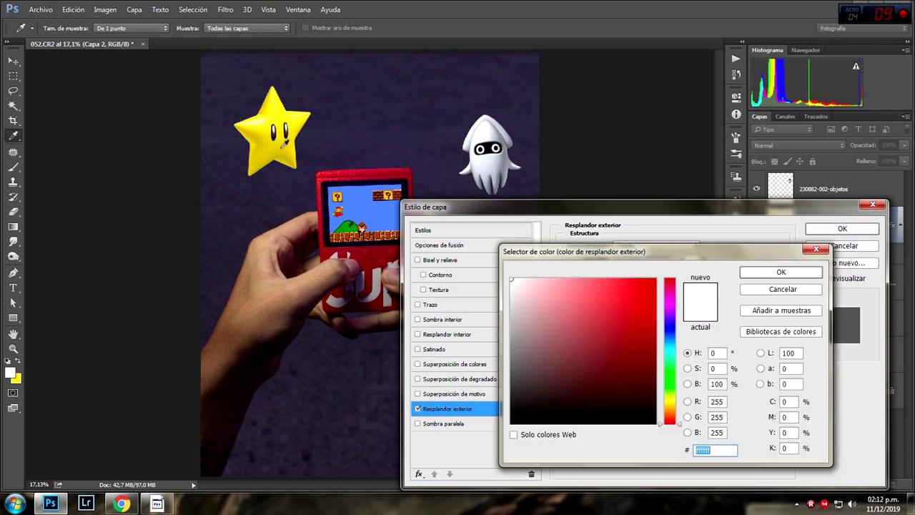
left_click(266, 141)
key("Return")
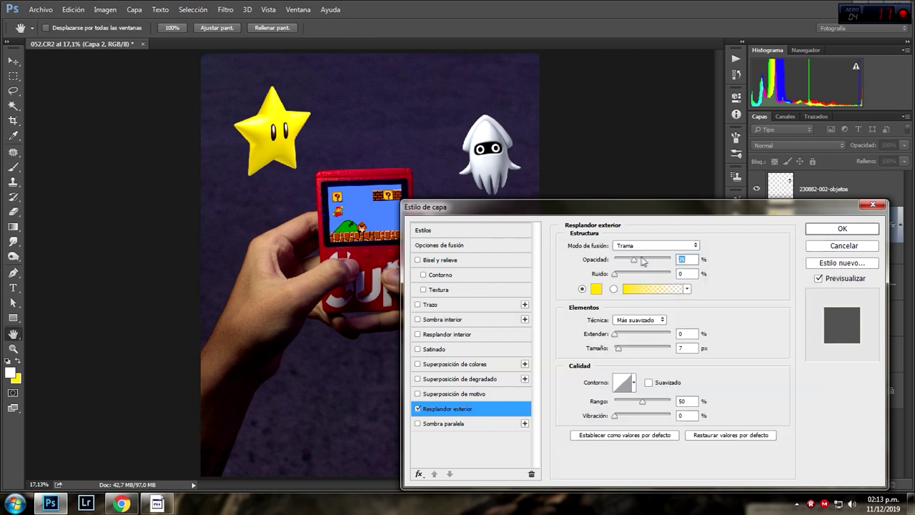
left_click_drag(635, 262, 639, 260)
mouse_move(622, 354)
left_mouse_down()
mouse_move(681, 352)
mouse_move(633, 352)
left_mouse_up()
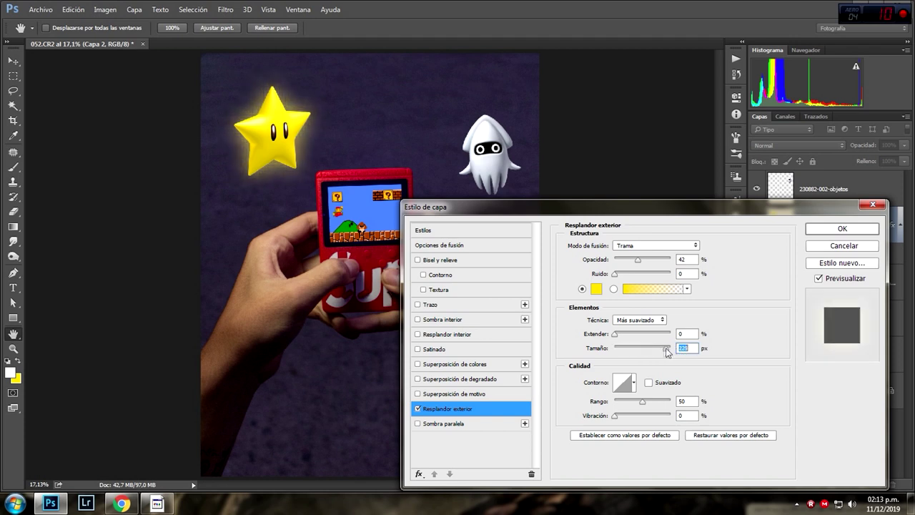
left_click_drag(634, 352, 643, 352)
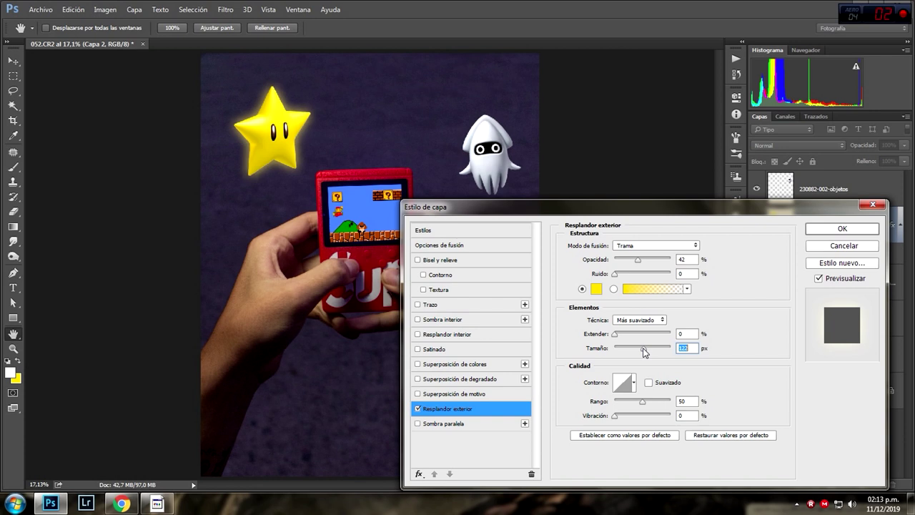
left_click_drag(644, 352, 649, 352)
Enable a sampled-yellow inner glow on the star at 61% opacity and 250 px size
left_click(418, 334)
left_click(443, 334)
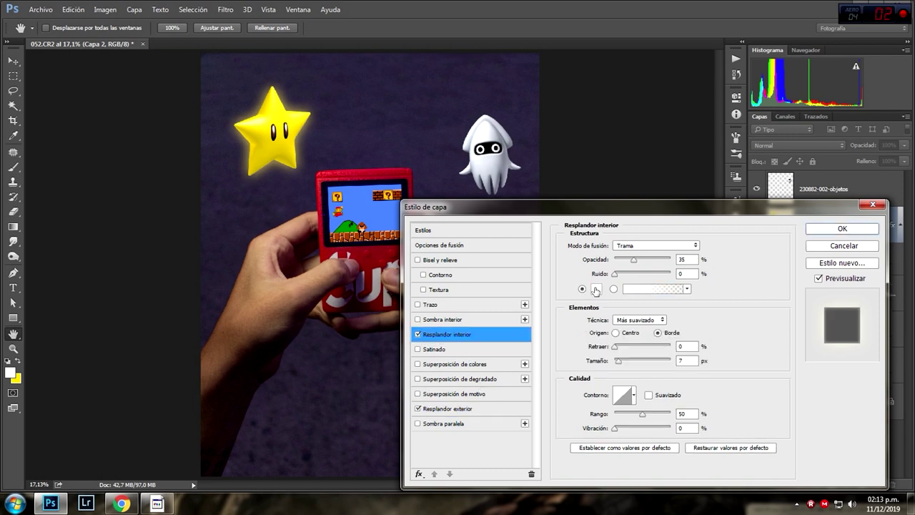
left_click(596, 289)
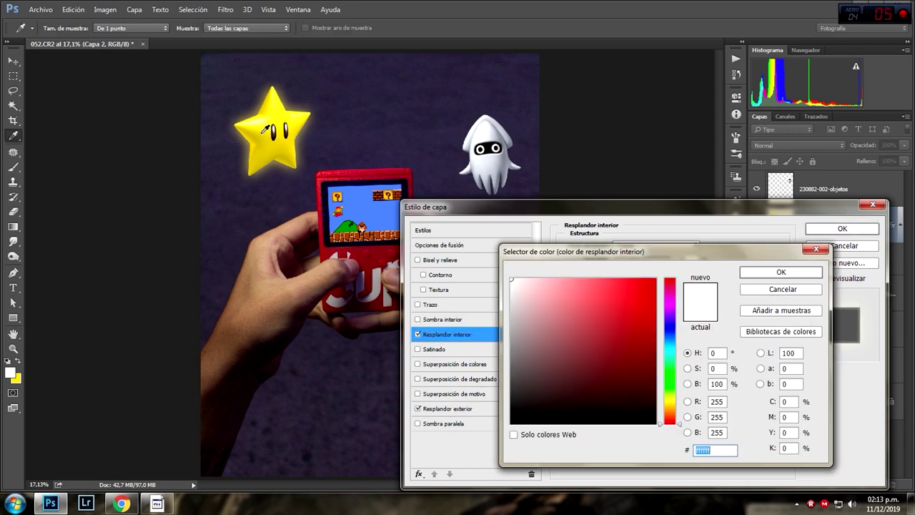
left_click(264, 132)
left_click(770, 272)
left_click_drag(619, 361, 641, 360)
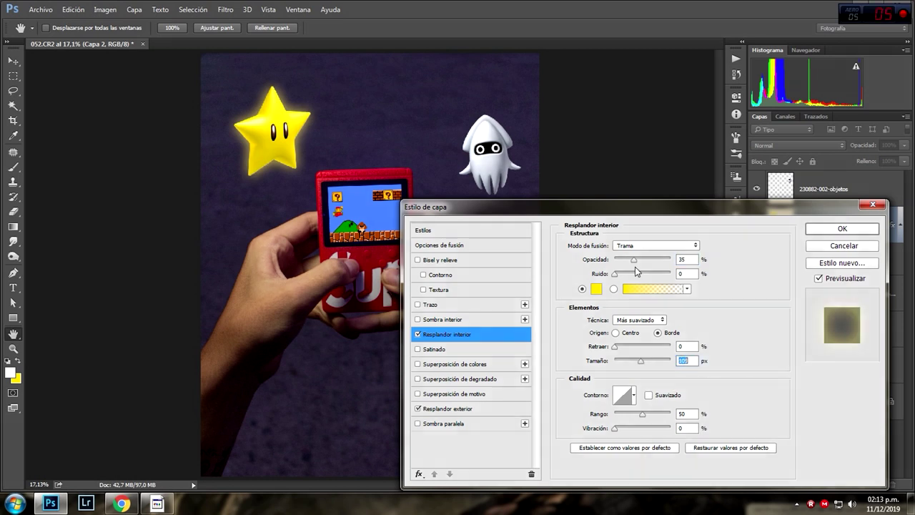
left_click_drag(634, 260, 650, 260)
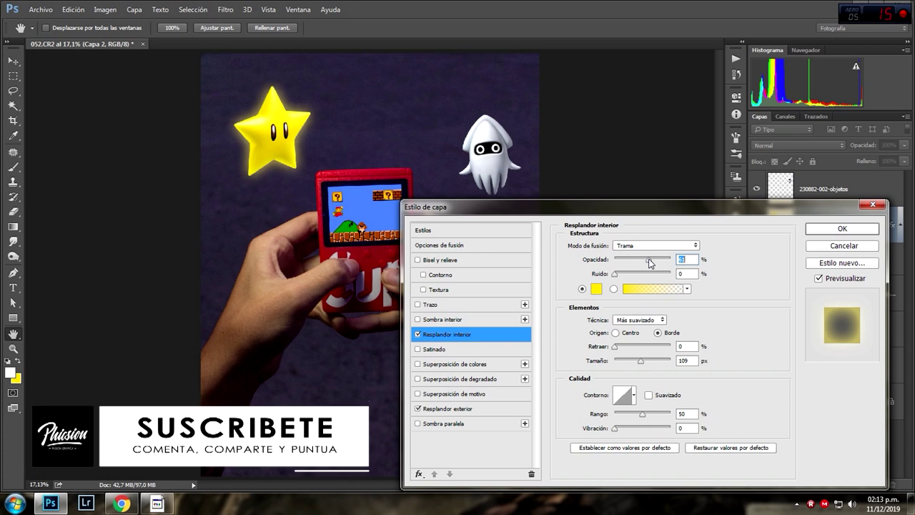
left_click_drag(640, 360, 673, 361)
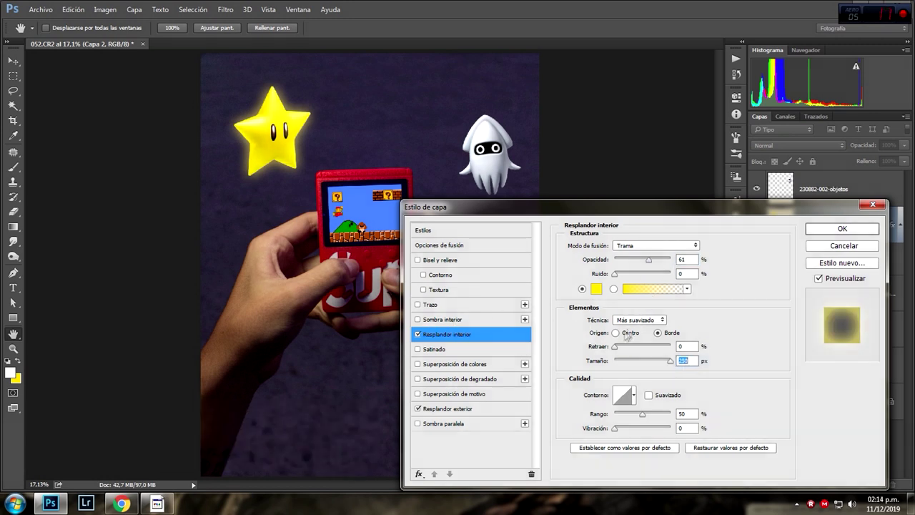
Set the inner glow choke to 34% and technique Preciso, then apply both glows
left_click_drag(617, 349, 674, 347)
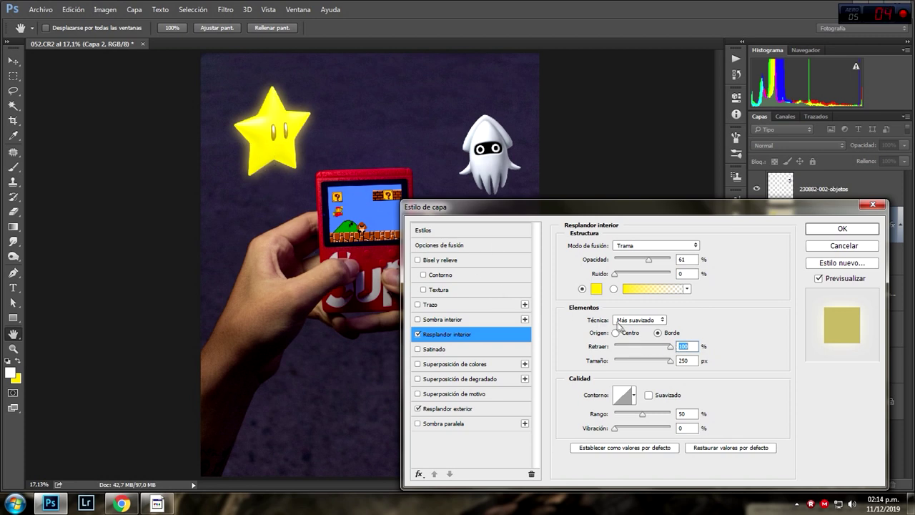
left_click_drag(670, 347, 633, 348)
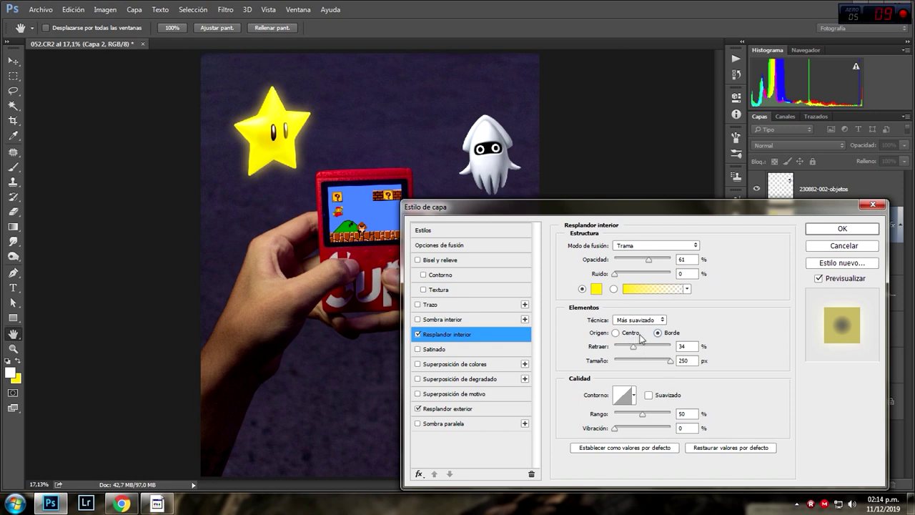
left_click(616, 333)
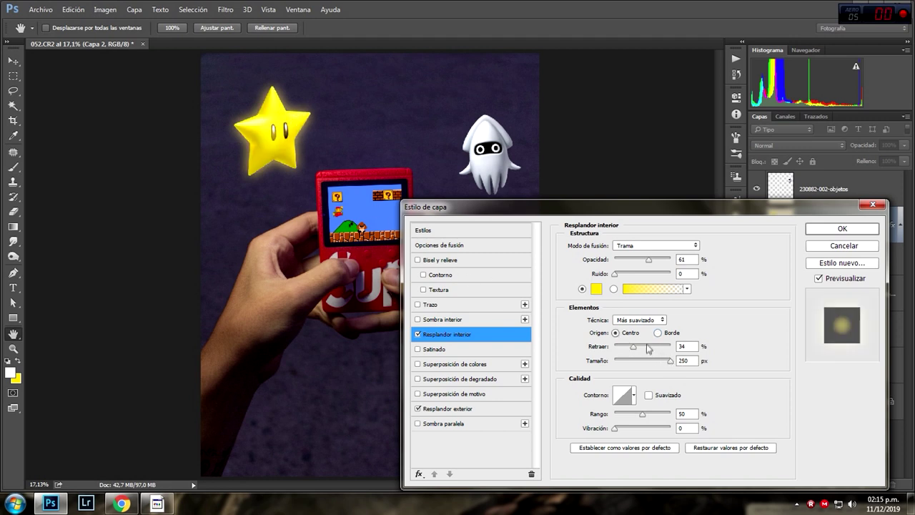
left_click(658, 333)
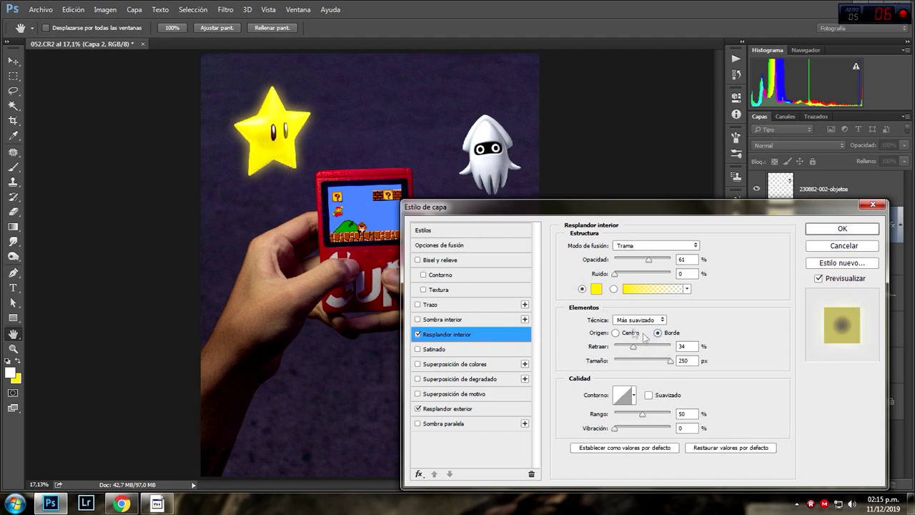
left_click(653, 321)
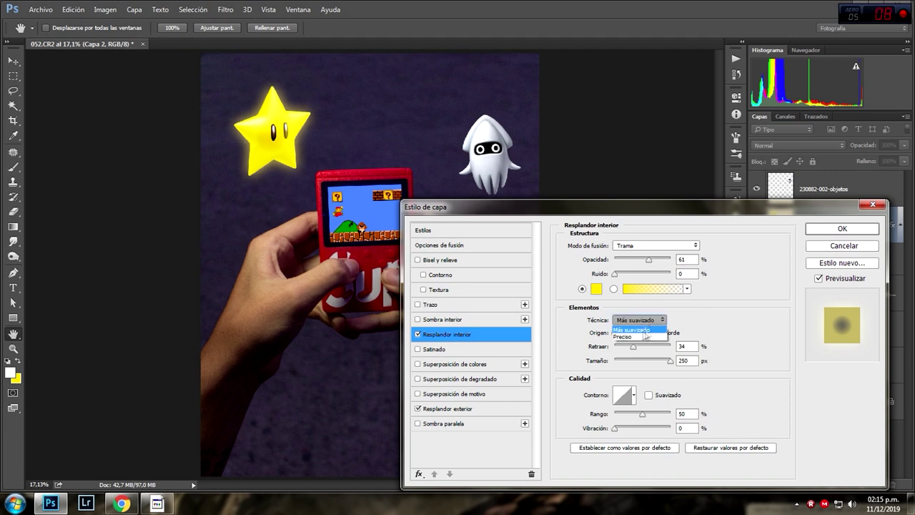
left_click(642, 337)
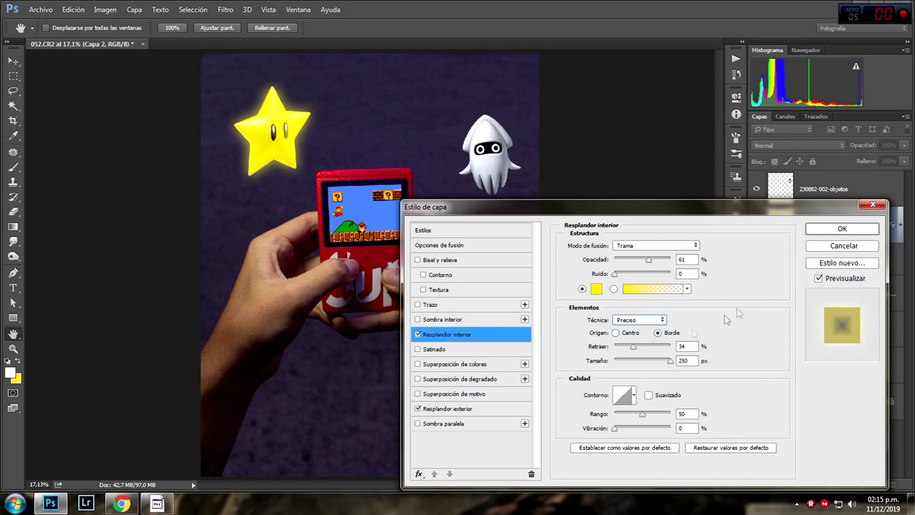
left_click(827, 230)
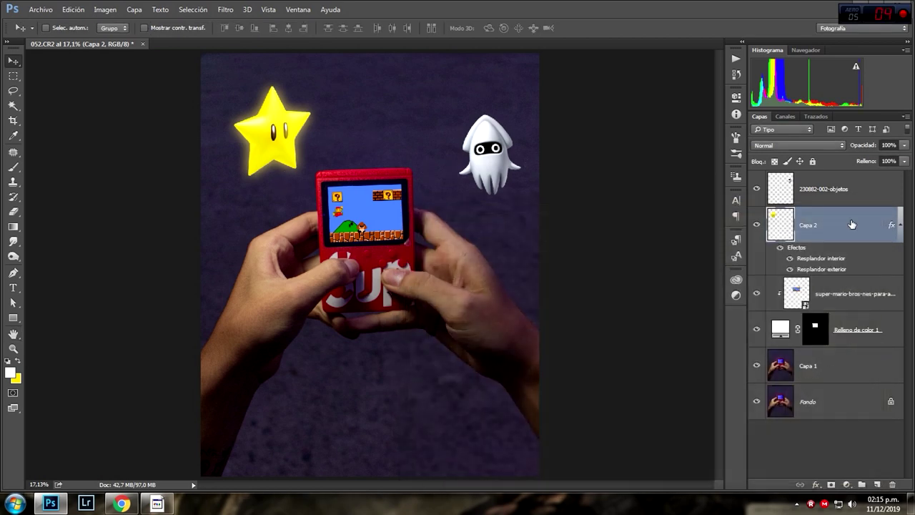
Give the Blooper layer a white outer glow of 158 px at about 20% opacity
left_click(865, 193)
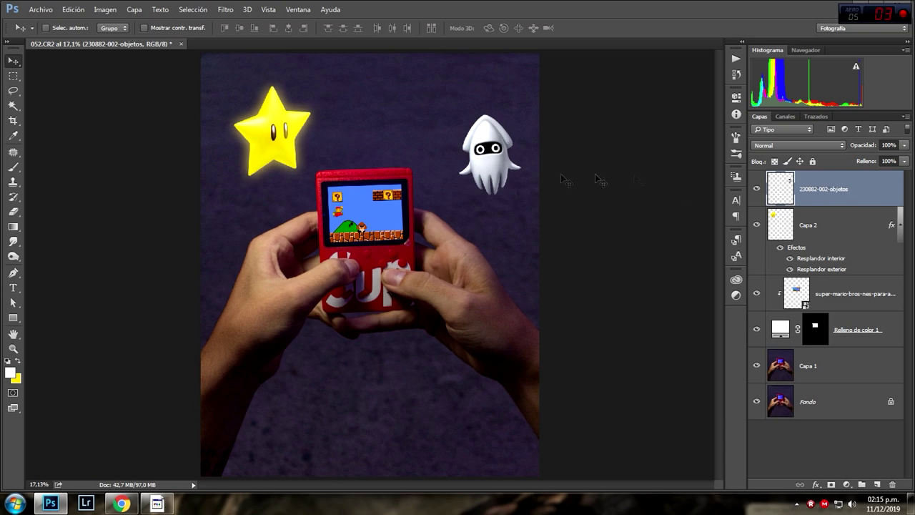
double_click(877, 193)
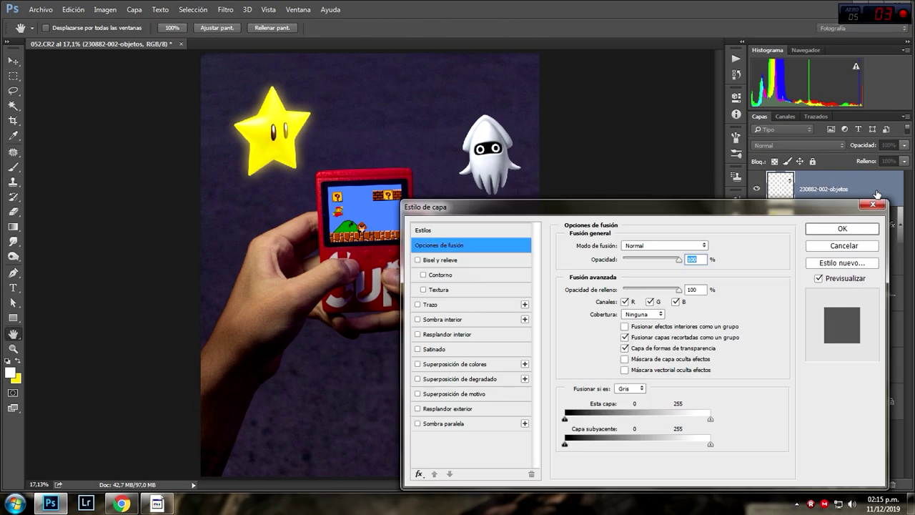
left_click(448, 408)
left_click(596, 289)
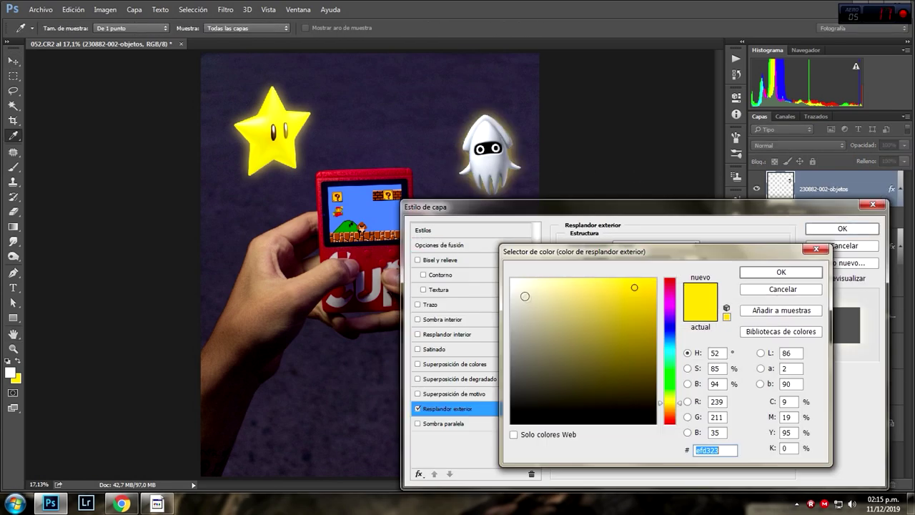
left_click(528, 299)
left_click(782, 271)
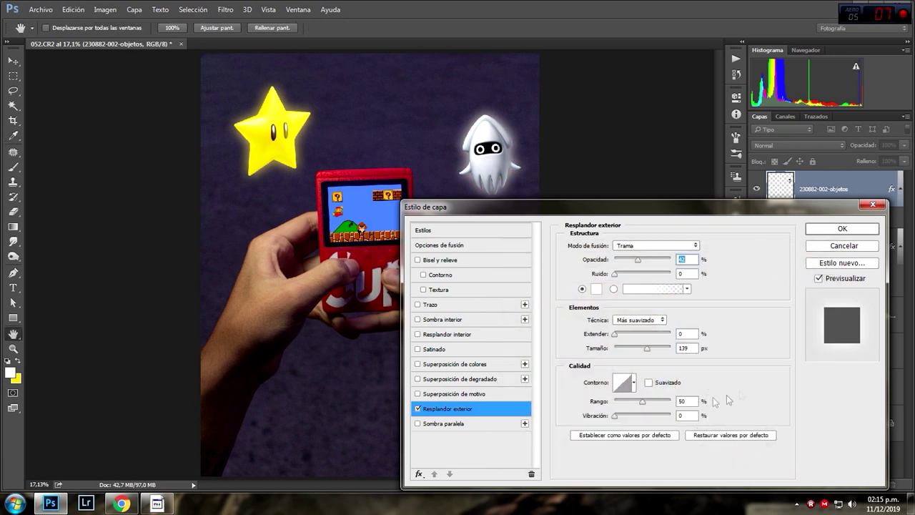
left_click_drag(650, 351, 653, 350)
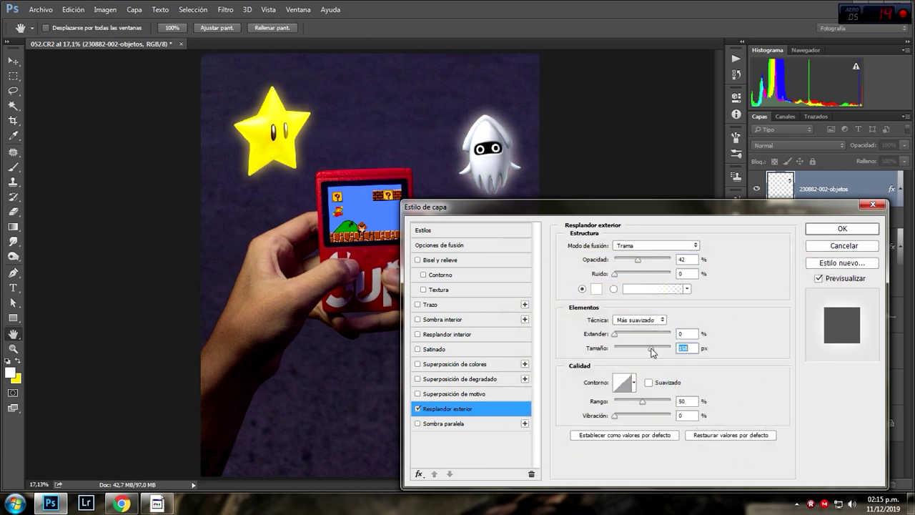
left_click_drag(639, 262, 628, 263)
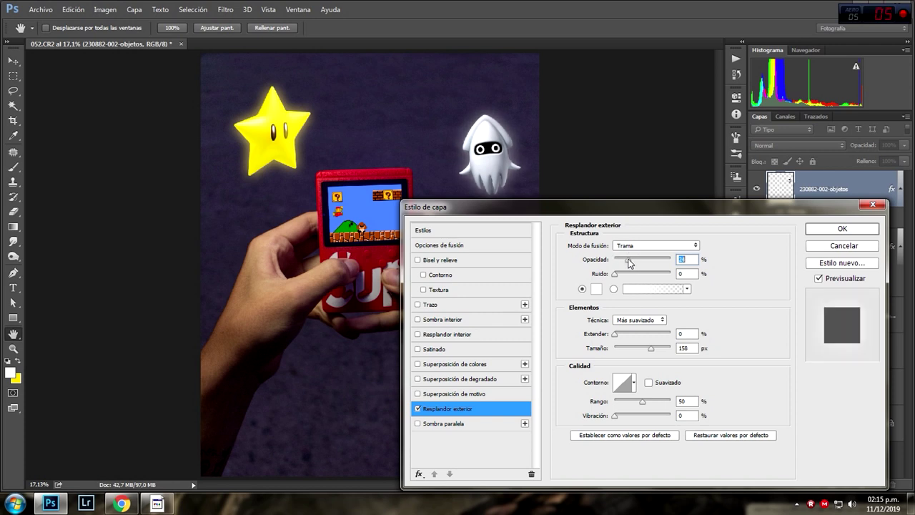
left_click_drag(630, 263, 627, 263)
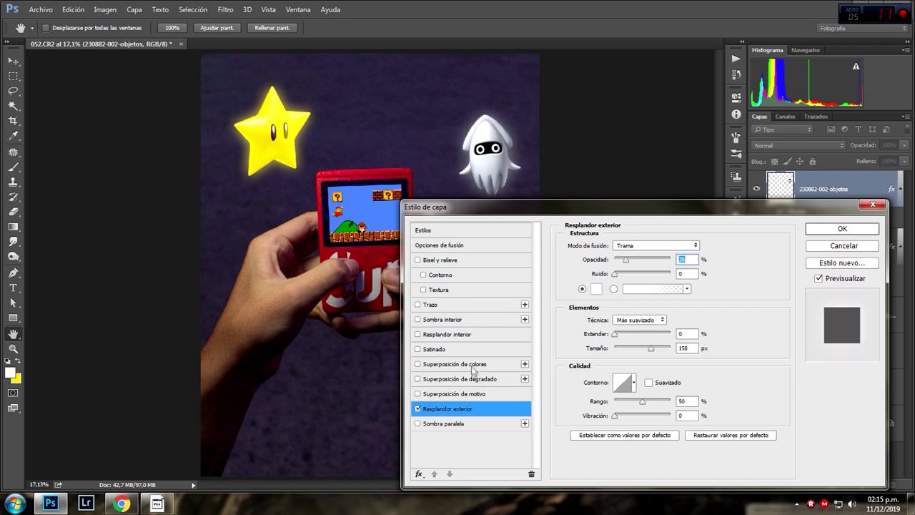
Add a white inner glow to the Blooper using the Softer technique
left_click(442, 336)
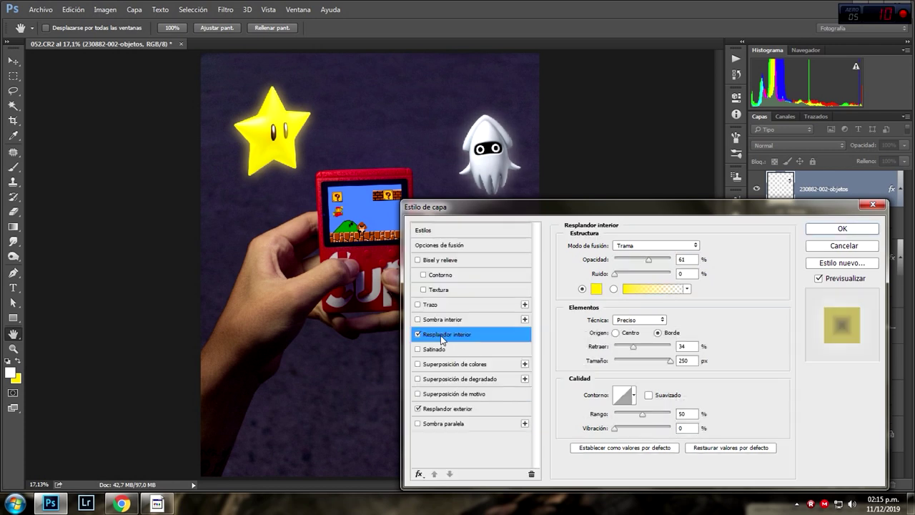
left_click(596, 290)
left_click(491, 146)
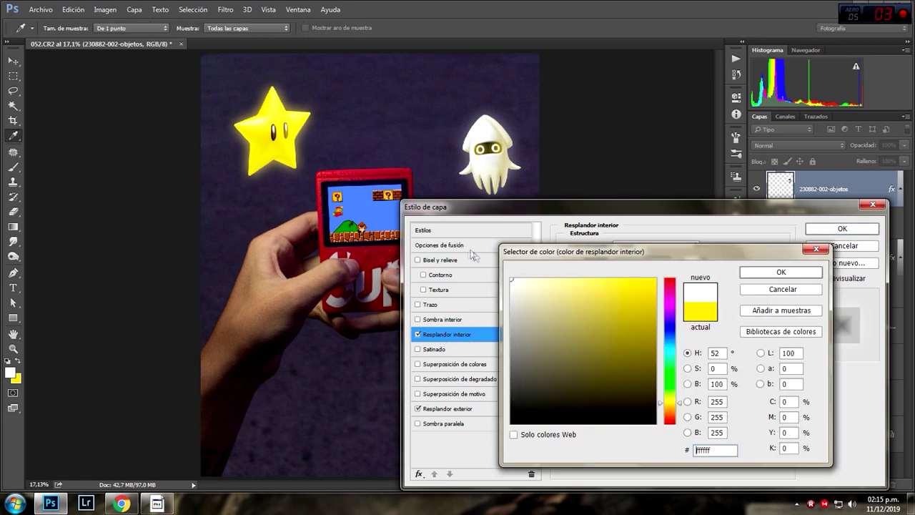
left_click(757, 278)
left_click_drag(664, 363, 635, 364)
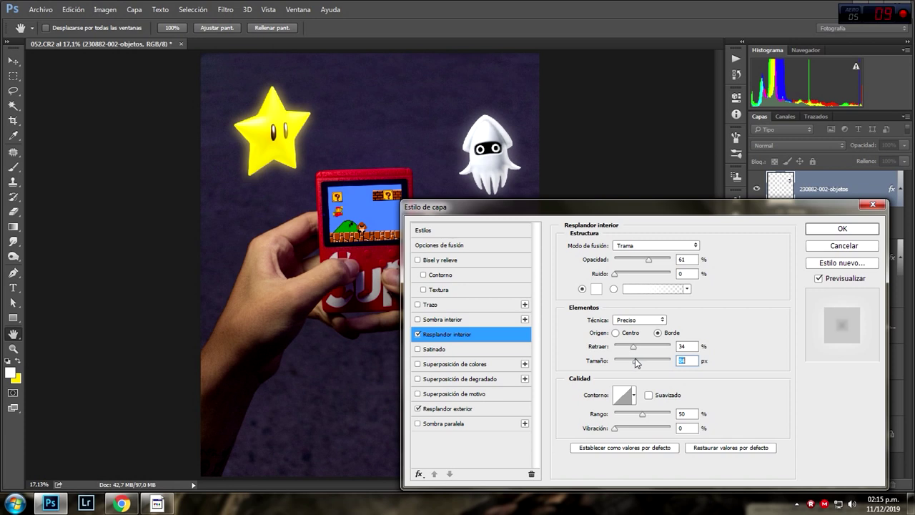
left_click(636, 319)
left_click(635, 329)
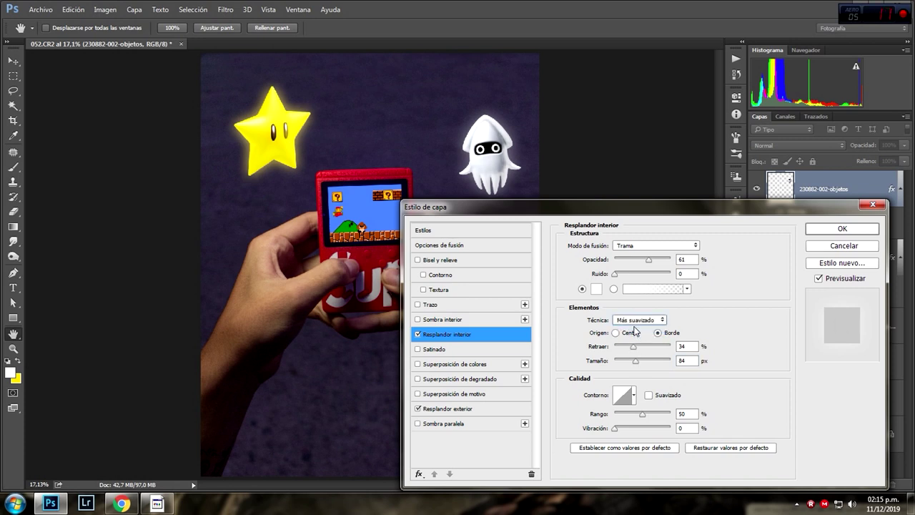
Set the Blooper's inner glow to 3% choke, 128 px, 35% opacity and apply
left_click_drag(634, 351, 619, 349)
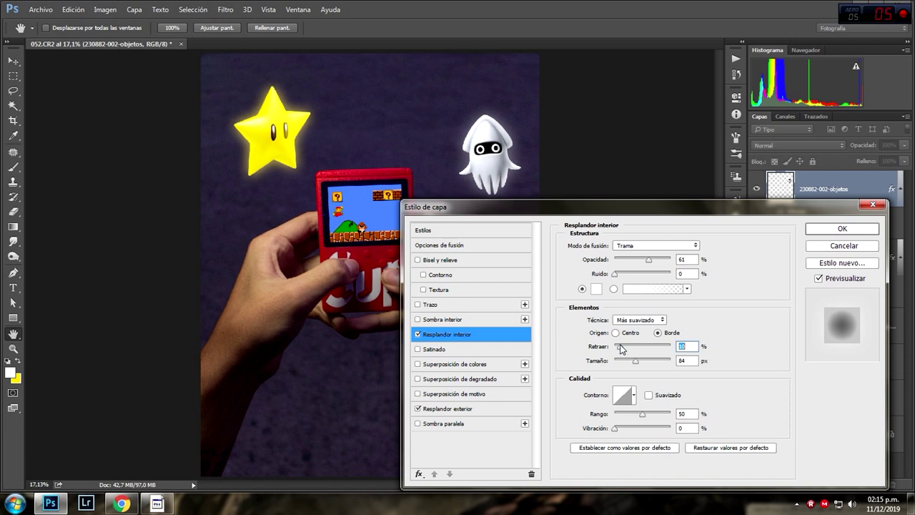
left_click_drag(635, 361, 643, 365)
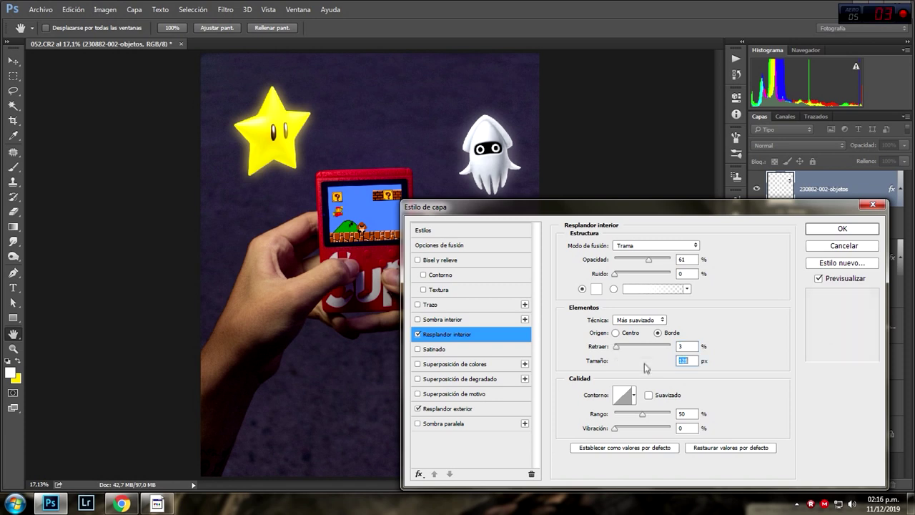
left_click_drag(649, 259, 635, 263)
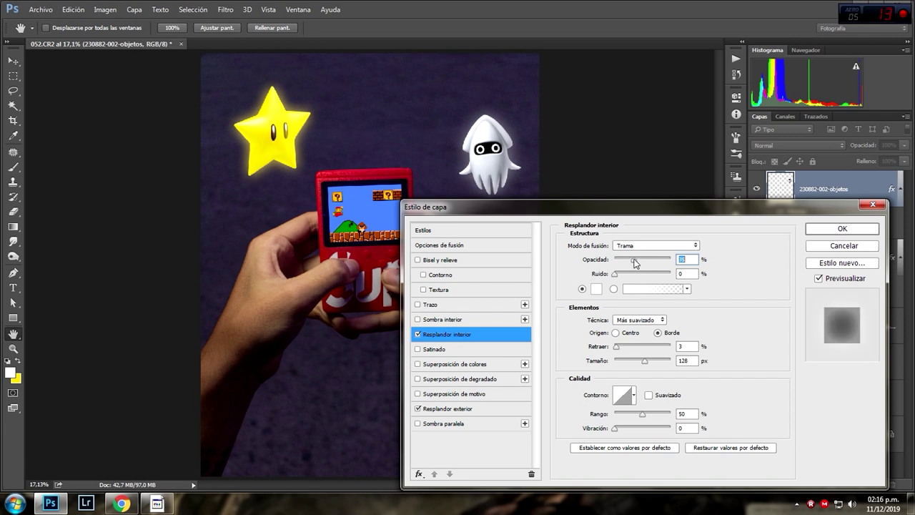
left_click(819, 279)
left_click(819, 279)
key("Return")
left_click(844, 257, "ctrl")
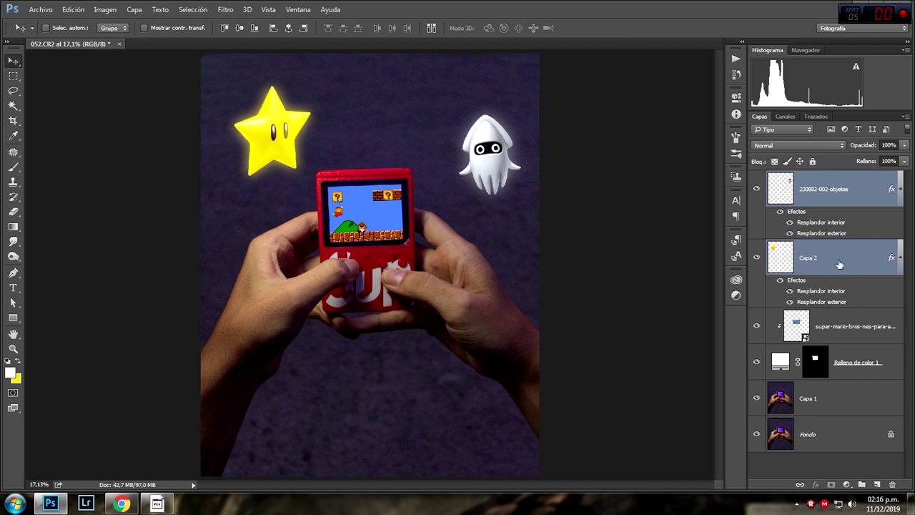
Group star and Blooper as 'Personajes' and add empty layer Capa 3 above the game screen
key("ctrl+g")
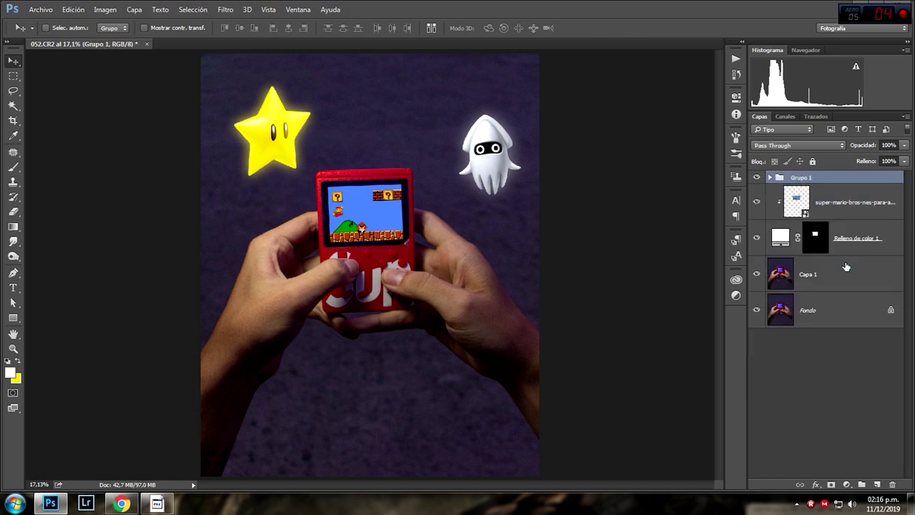
double_click(802, 177)
type("Personajes")
key("Return")
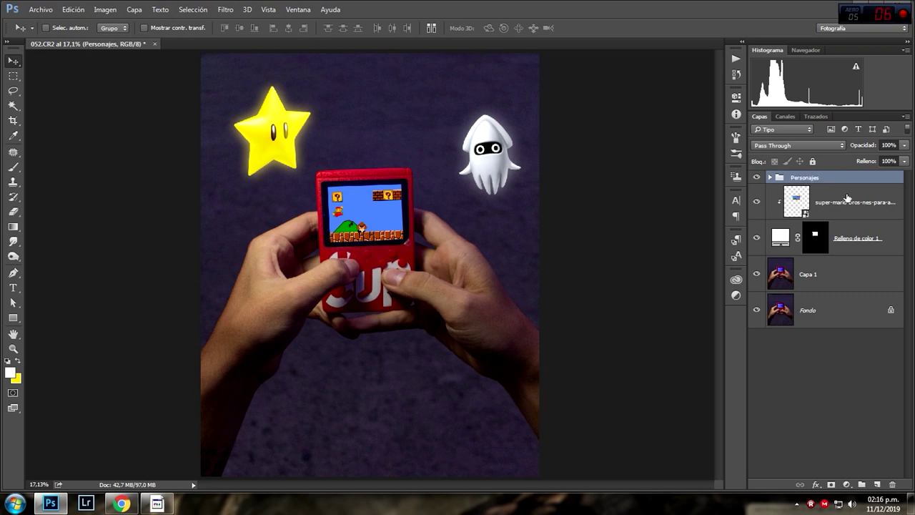
left_click(849, 204)
left_click(877, 484)
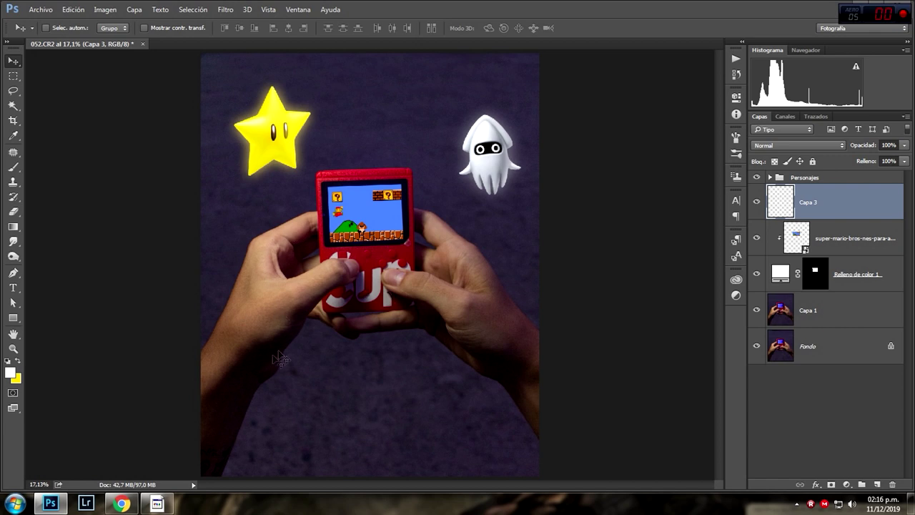
left_click(13, 168)
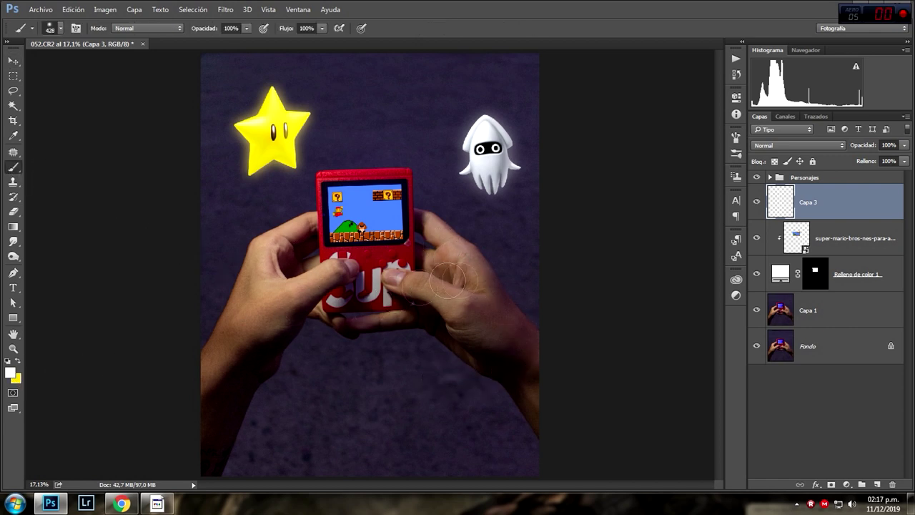
Paint soft white light over the right hand's fingers on Capa 3 with a smaller brush
left_click(17, 362)
left_click(10, 373)
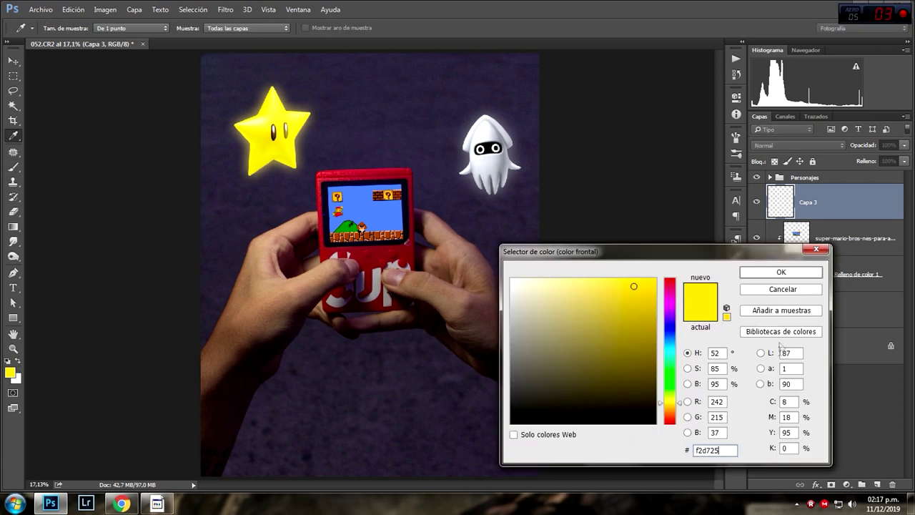
key("Return")
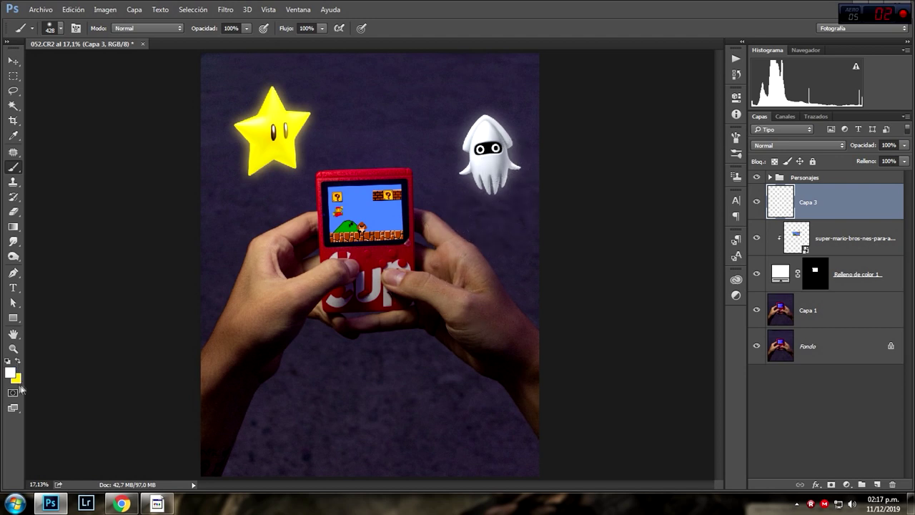
key("bracketleft")
left_click_drag(495, 328, 411, 283)
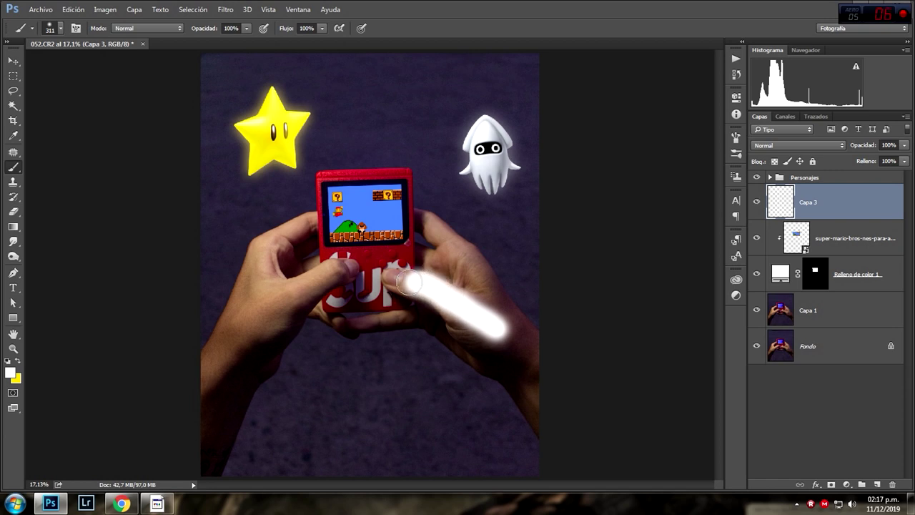
mouse_move(489, 293)
left_mouse_down()
mouse_move(432, 227)
mouse_move(493, 318)
left_mouse_up()
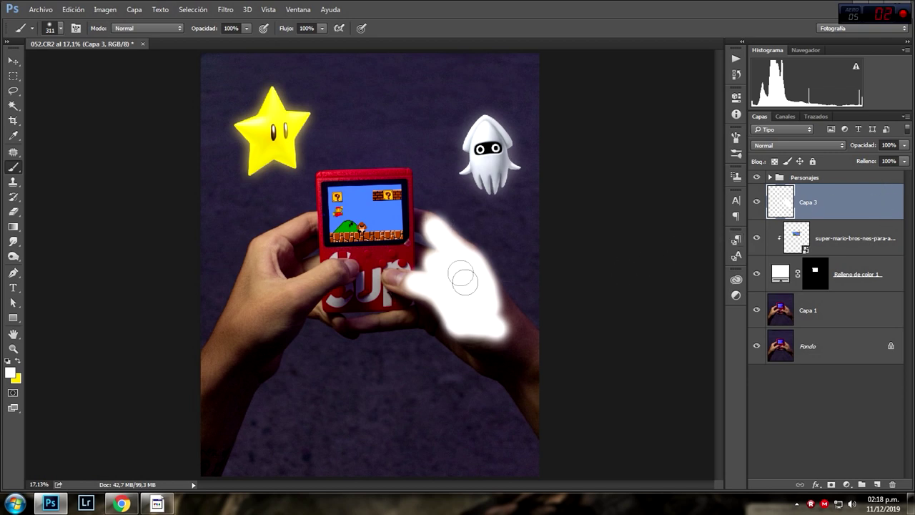
Blend Capa 3 as Superponer at 22% opacity, then add empty layer Capa 4
left_click(840, 149)
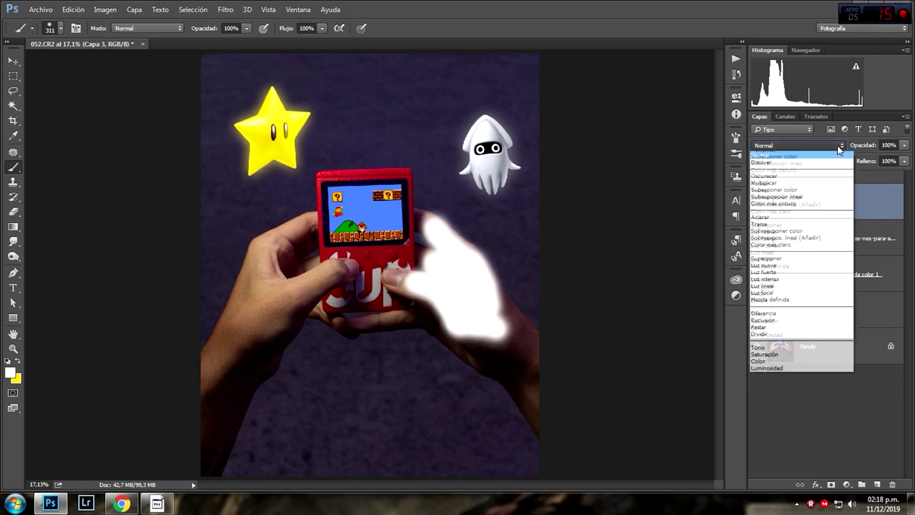
left_click(779, 257)
left_click(905, 147)
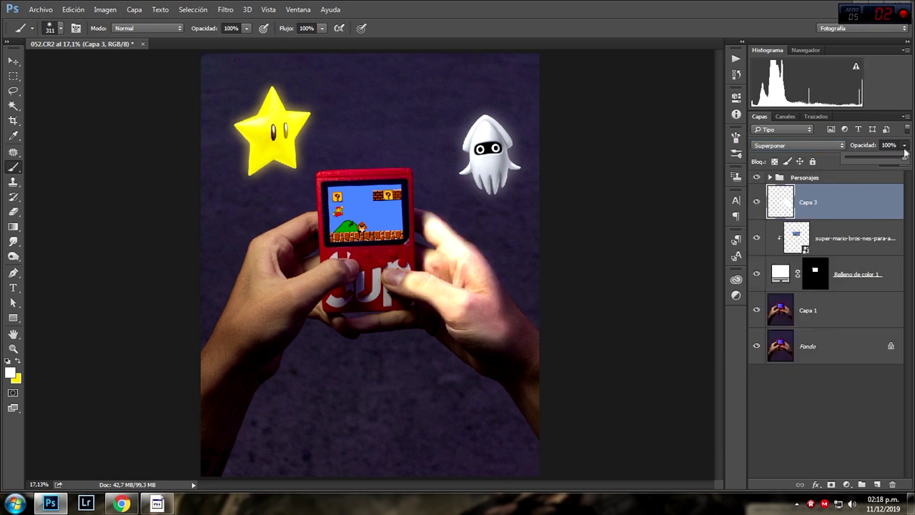
left_click_drag(889, 162, 858, 160)
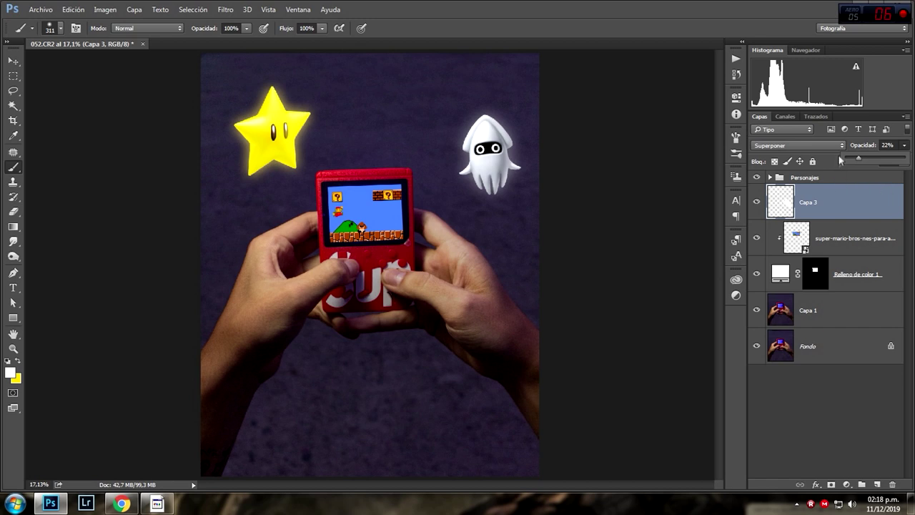
left_click(757, 205)
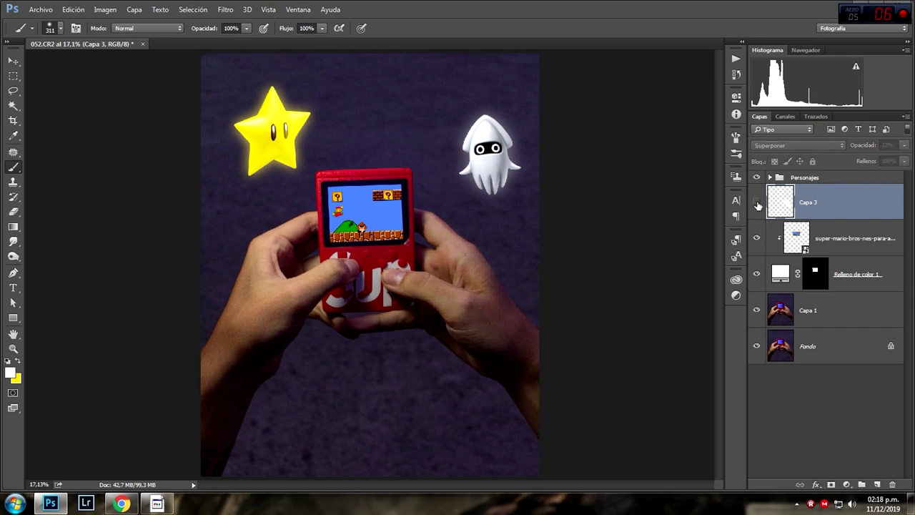
left_click(757, 205)
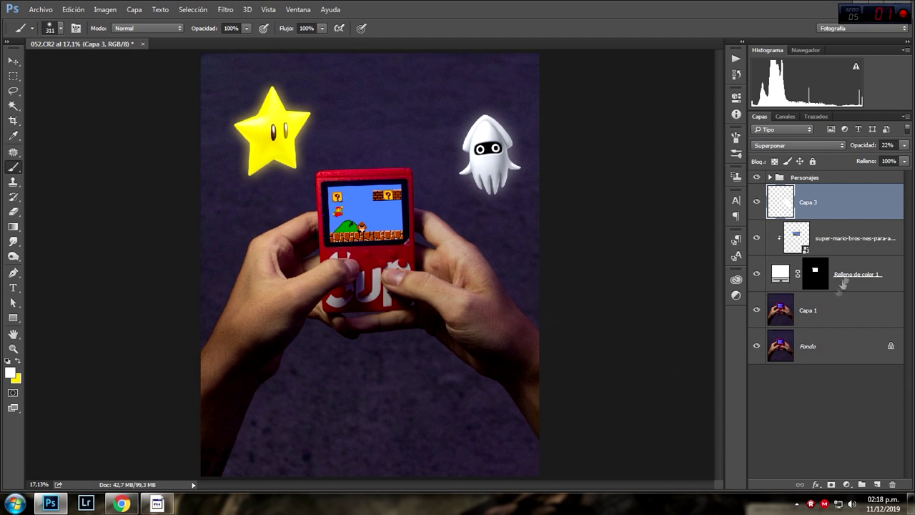
left_click(879, 484)
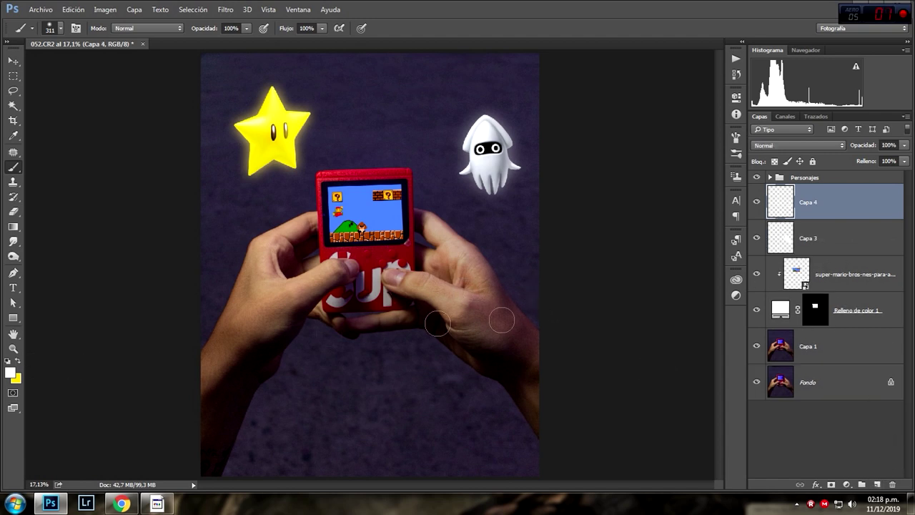
Paint yellow over the left hand and thumb on Capa 4 at 30% brush opacity, size 160
left_click(21, 364)
left_click_drag(215, 379, 332, 272)
left_click(248, 28)
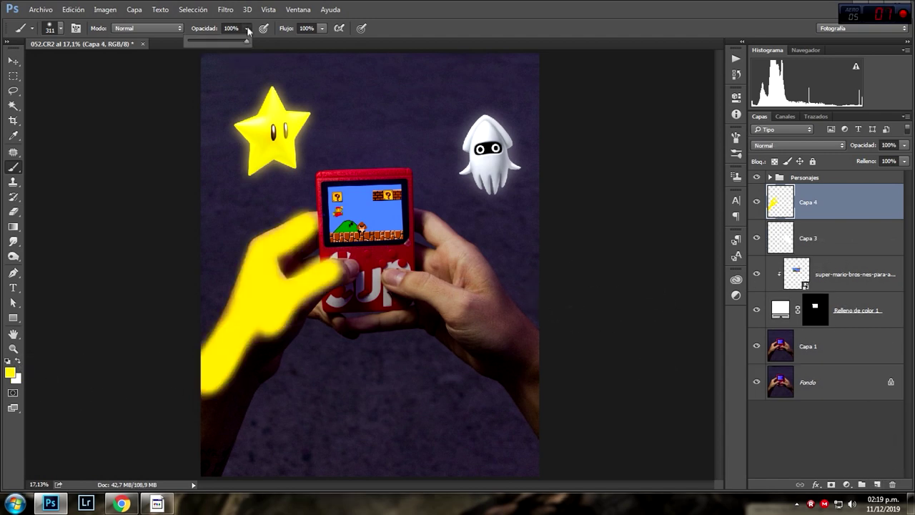
left_click_drag(223, 45, 206, 40)
right_click(324, 323, "alt")
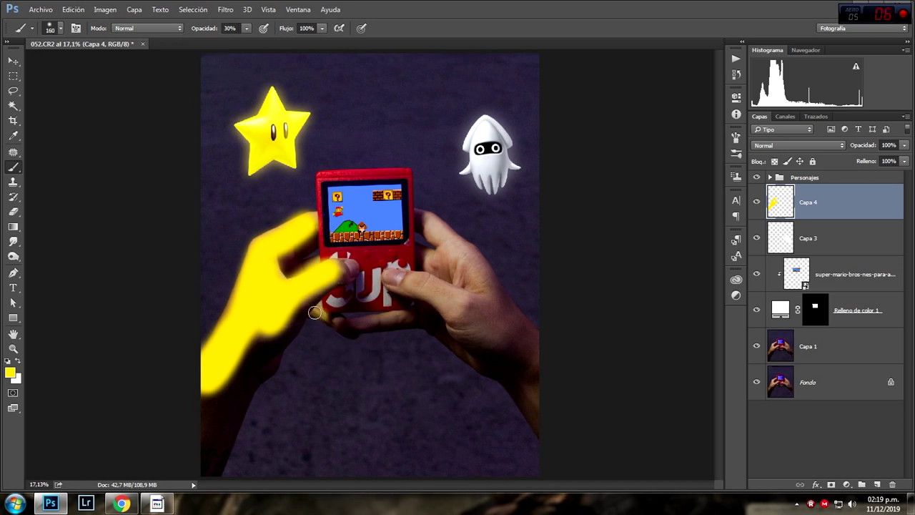
left_click(336, 319)
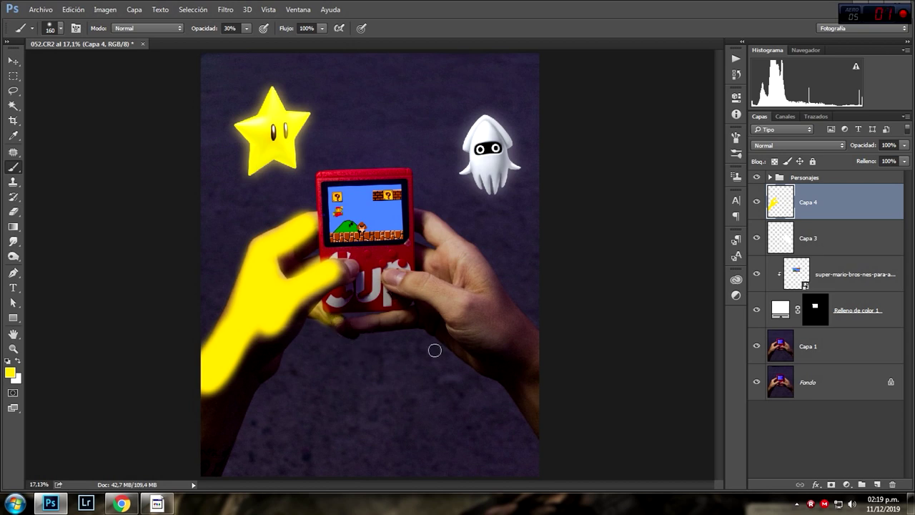
left_click(246, 29)
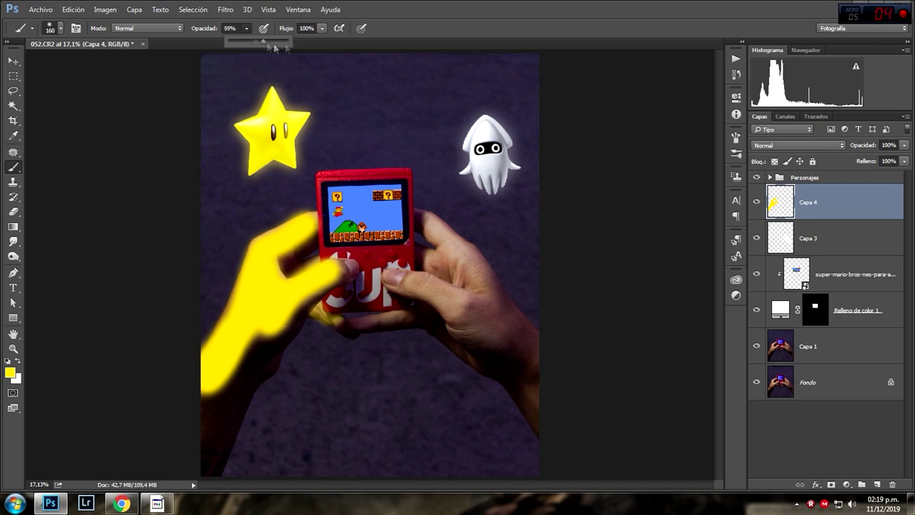
left_click(13, 62)
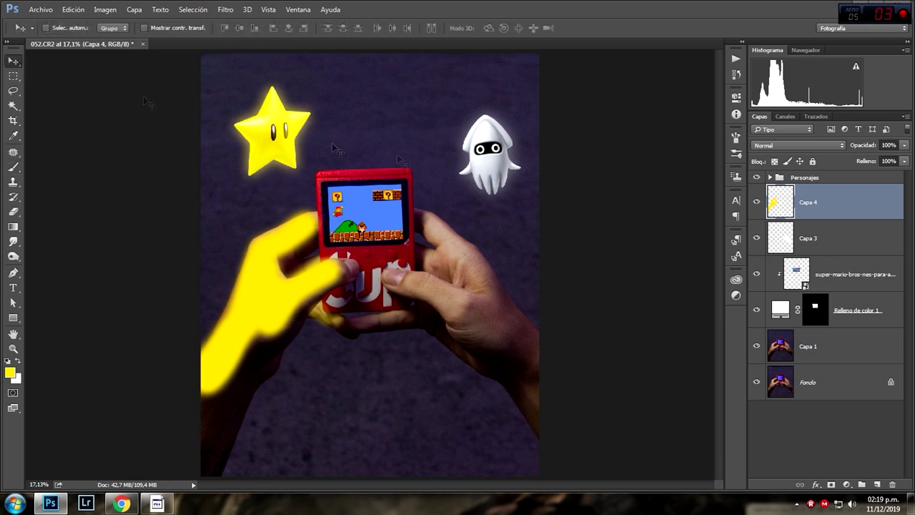
Blend the yellow Capa 4 as Superponer at 10% opacity and compare it on and off
left_click(834, 145)
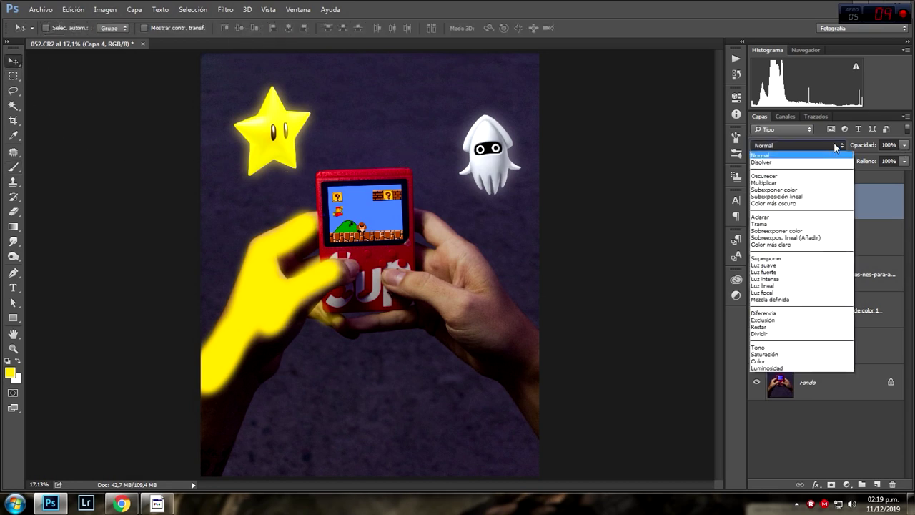
left_click(786, 259)
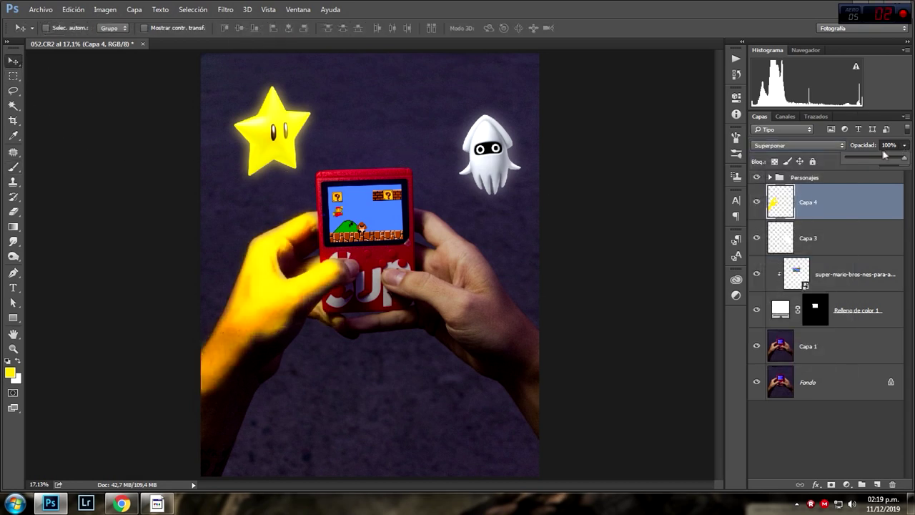
left_click_drag(856, 155, 851, 154)
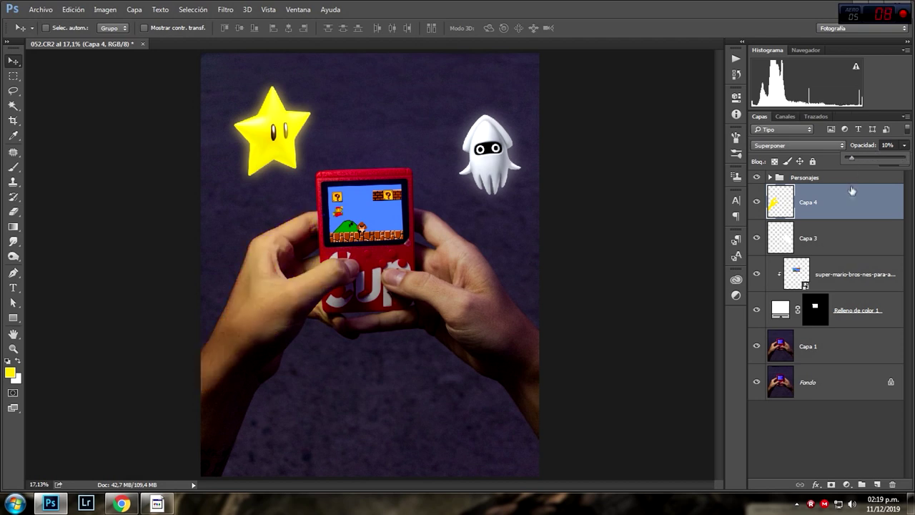
left_click(758, 202)
left_click(758, 203)
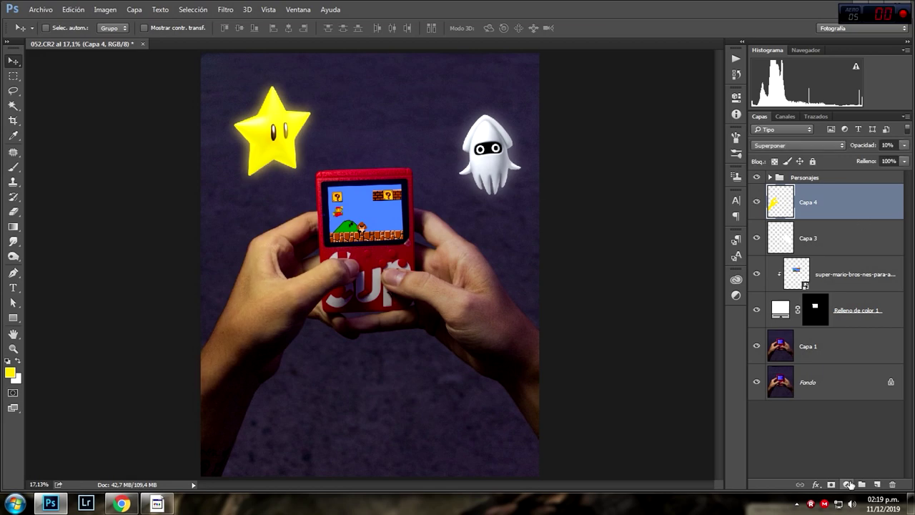
Add a radial, inverted Densidad neutra gradient fill layer as a vignette
left_click(850, 484)
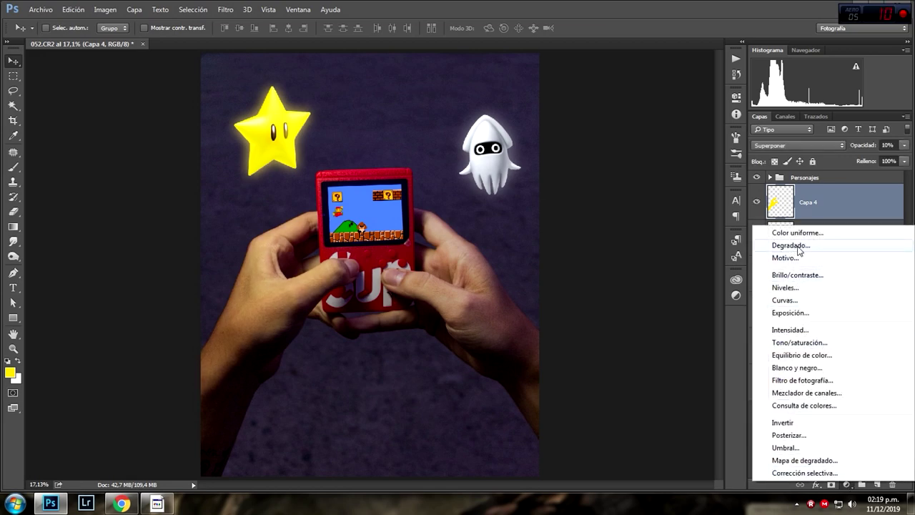
left_click(790, 245)
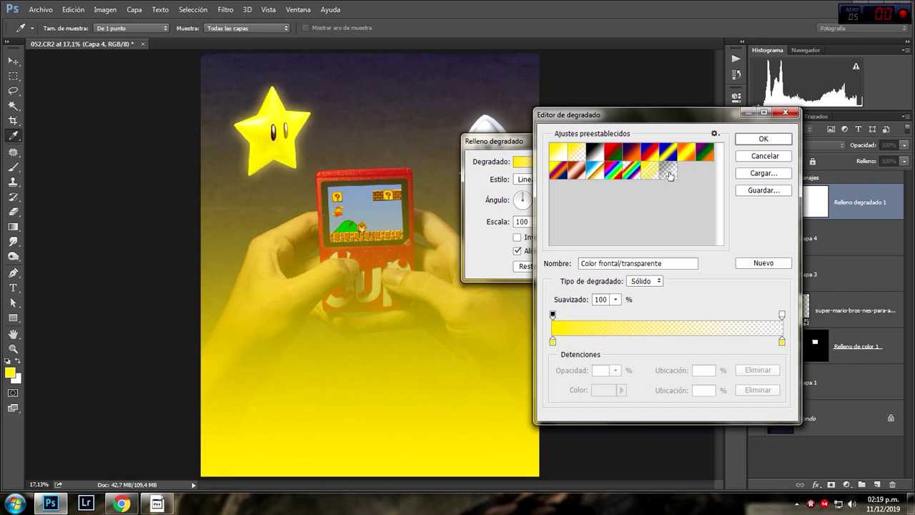
left_click(668, 170)
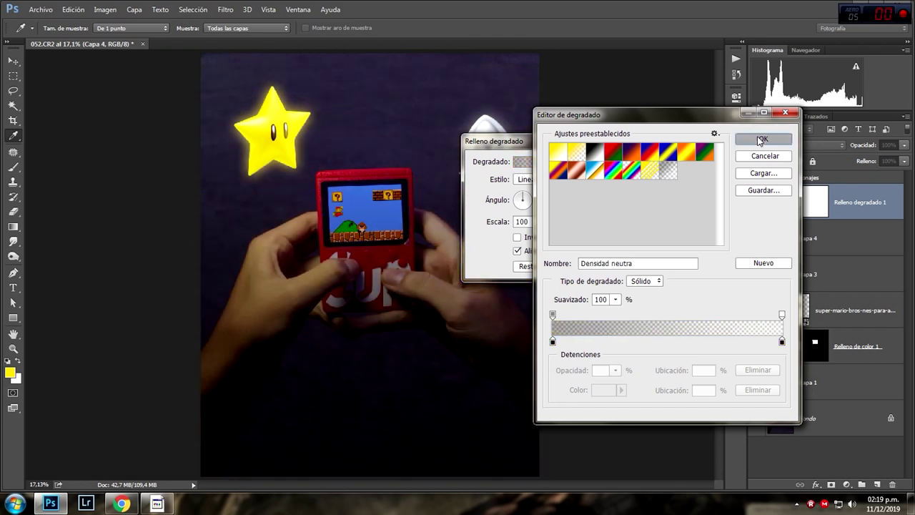
left_click(760, 139)
left_click(535, 180)
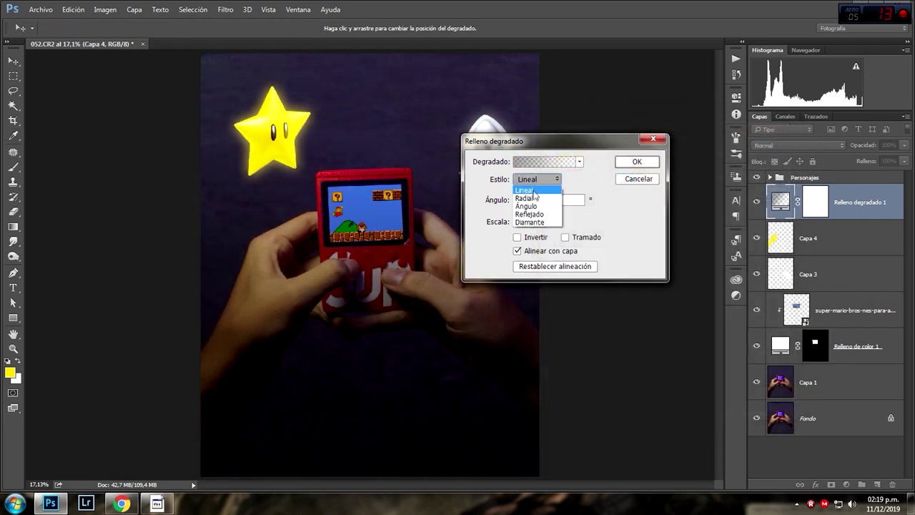
left_click(530, 198)
left_click(518, 238)
left_click(637, 161)
Lower the vignette to 27% opacity and mask its centre with a ~592 px black brush
left_click(904, 145)
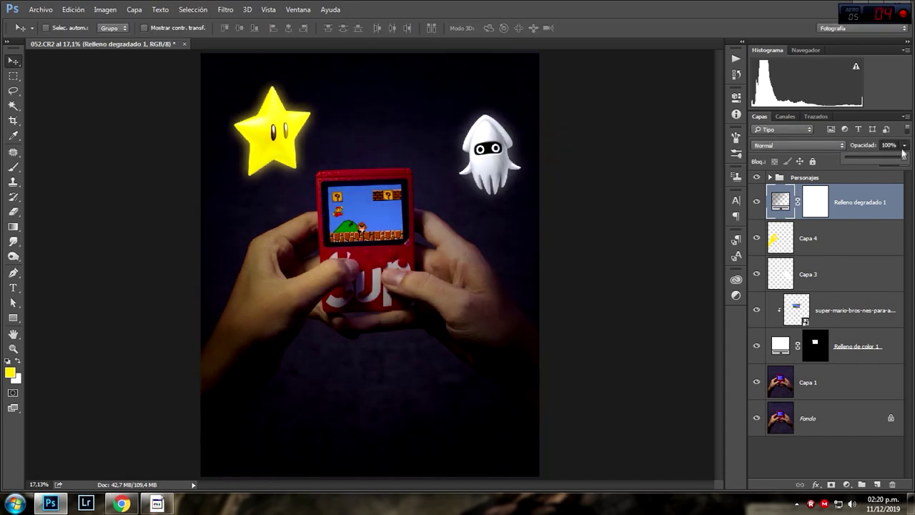
left_click_drag(863, 156, 862, 156)
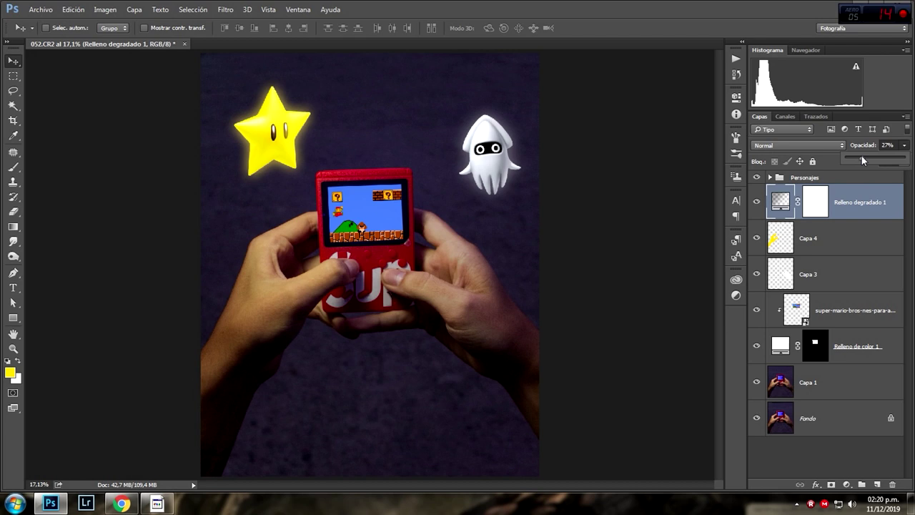
left_click(816, 203)
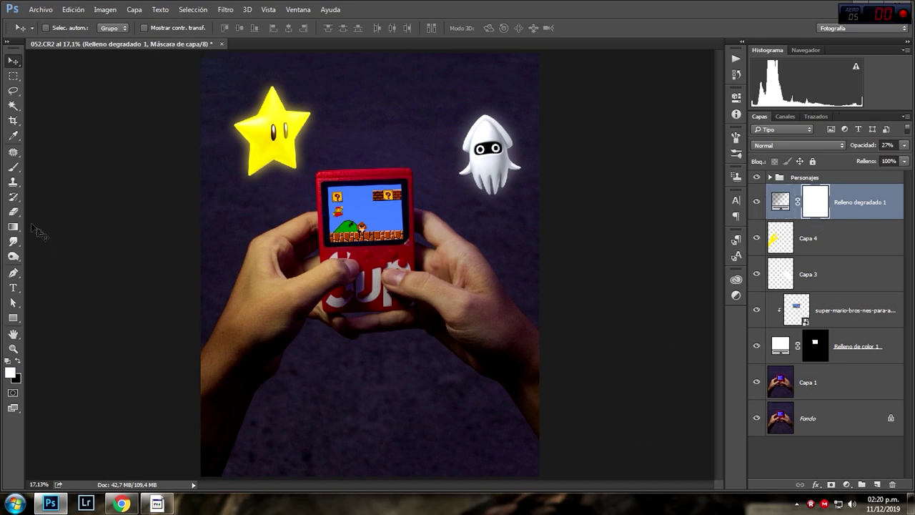
left_click(13, 166)
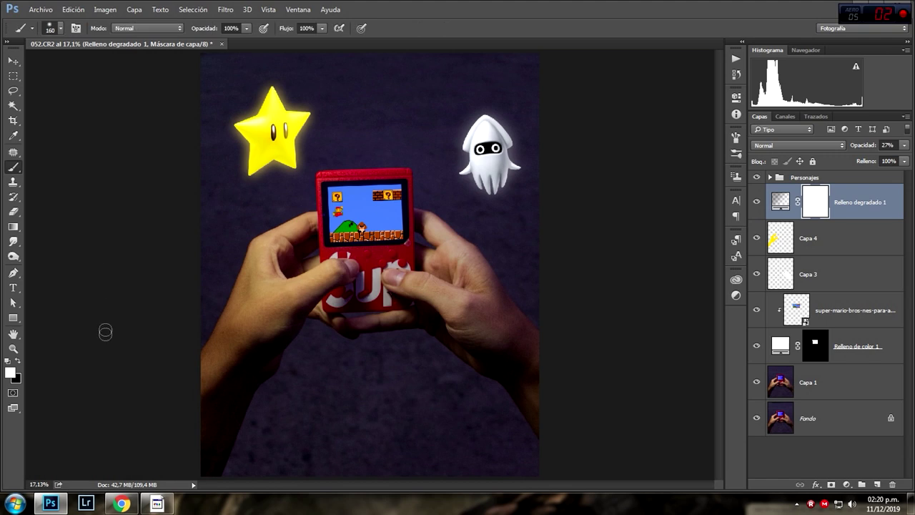
left_click(19, 362)
left_click_drag(326, 243, 351, 249)
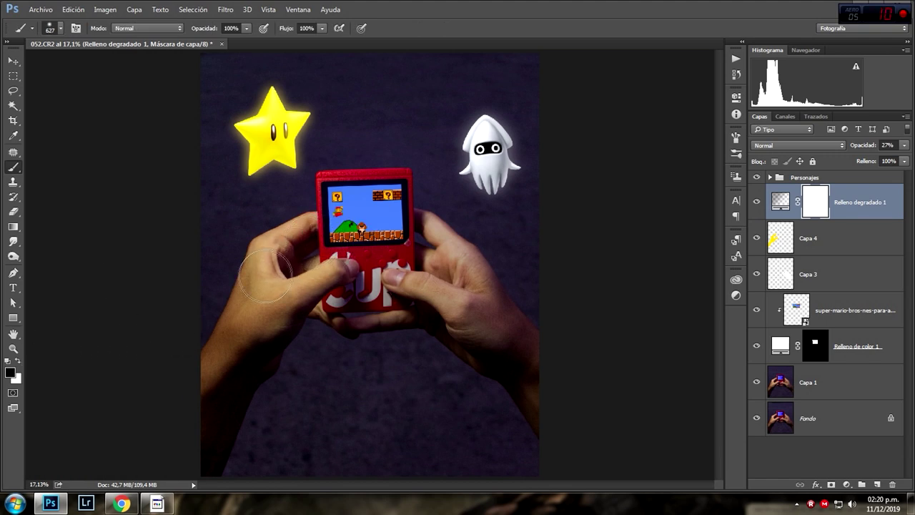
left_click_drag(264, 287, 479, 300)
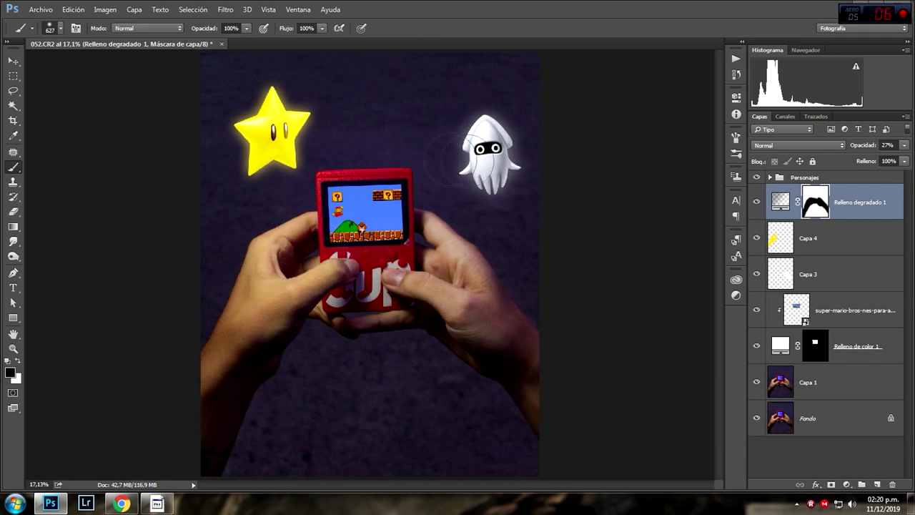
Return to the Move tool with white foreground and toggle the vignette to compare
key("x")
key("v")
left_click(758, 202)
left_click(757, 201)
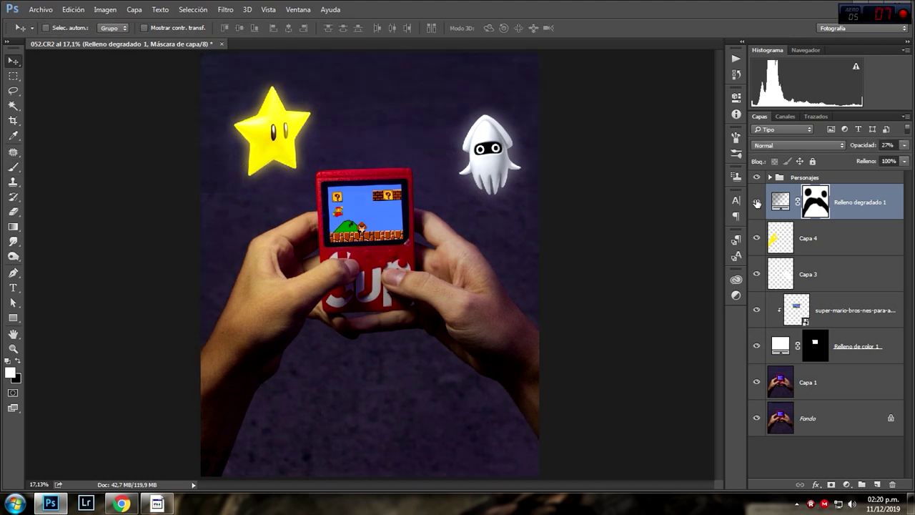
left_click(758, 201)
left_click(758, 203)
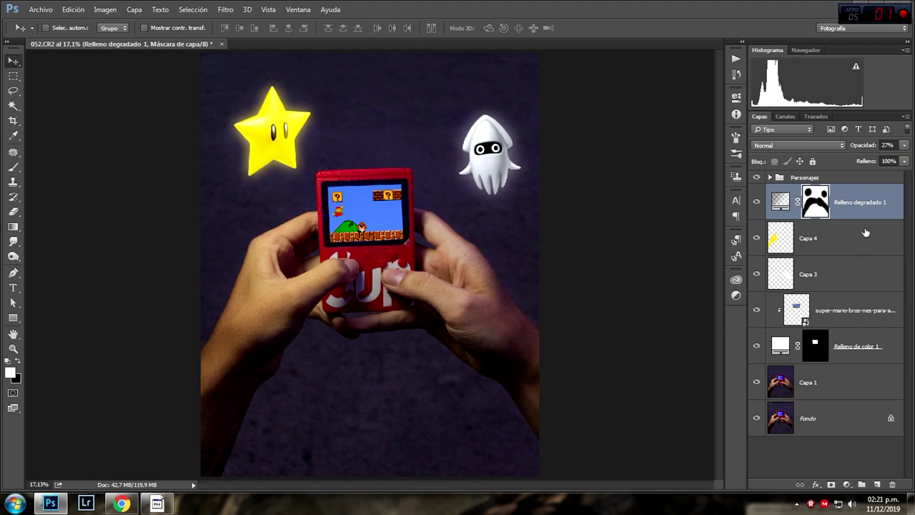
Add empty layer Capa 5 above Capa 4 and set a small white brush, zoomed in
left_click(864, 240)
left_click(877, 485)
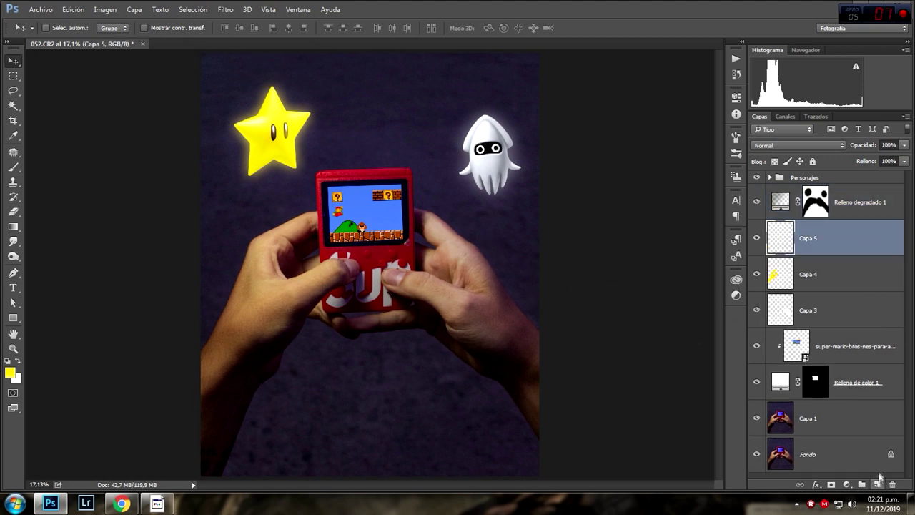
left_click(13, 167)
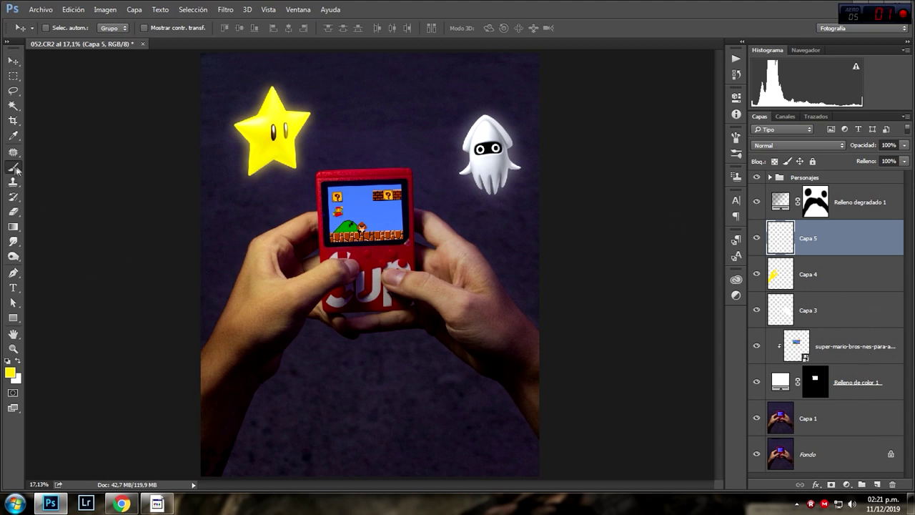
left_click(20, 364)
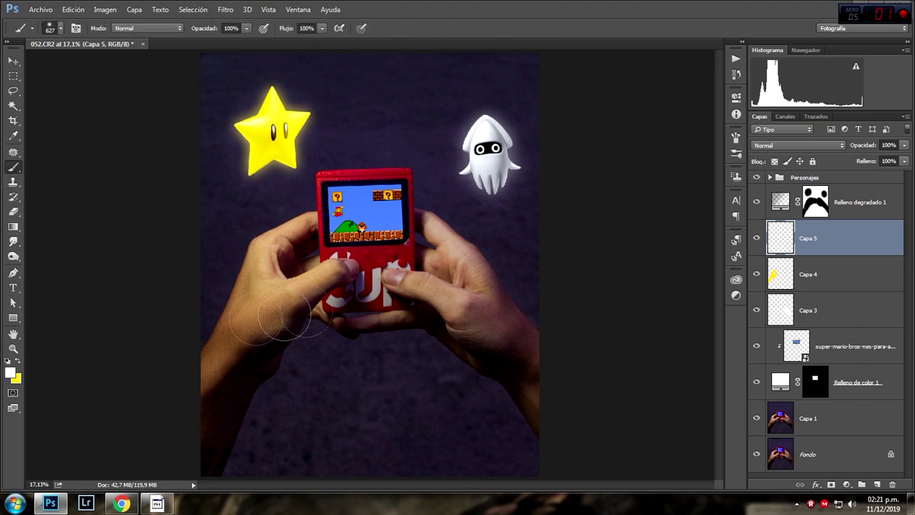
left_click_drag(437, 243, 407, 243)
key("ctrl+plus")
key("ctrl+plus")
key("ctrl+plus")
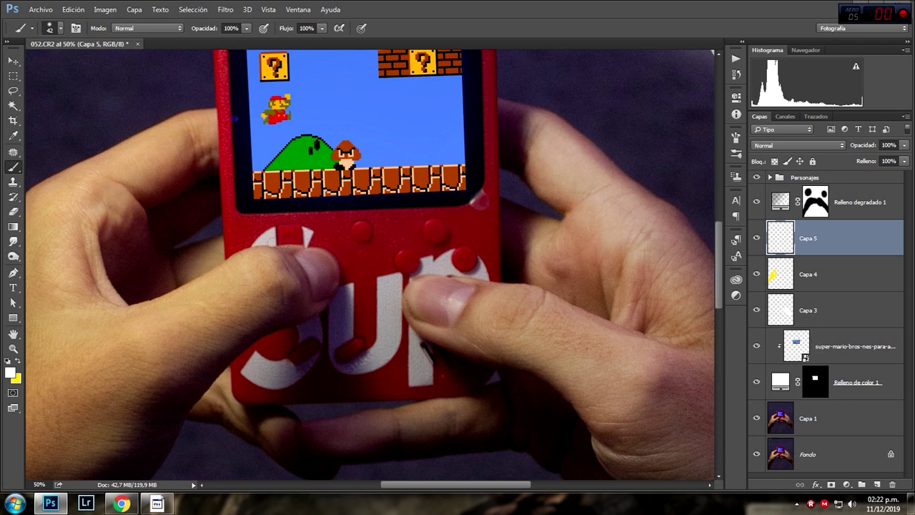
key("bracketleft")
Paint white highlights on the console's upper, middle, right, lower and left red buttons
mouse_move(352, 232)
left_mouse_down()
mouse_move(361, 221)
mouse_move(371, 229)
left_mouse_up()
key("ctrl+z")
mouse_move(429, 227)
left_mouse_down()
mouse_move(438, 224)
mouse_move(429, 227)
left_mouse_up()
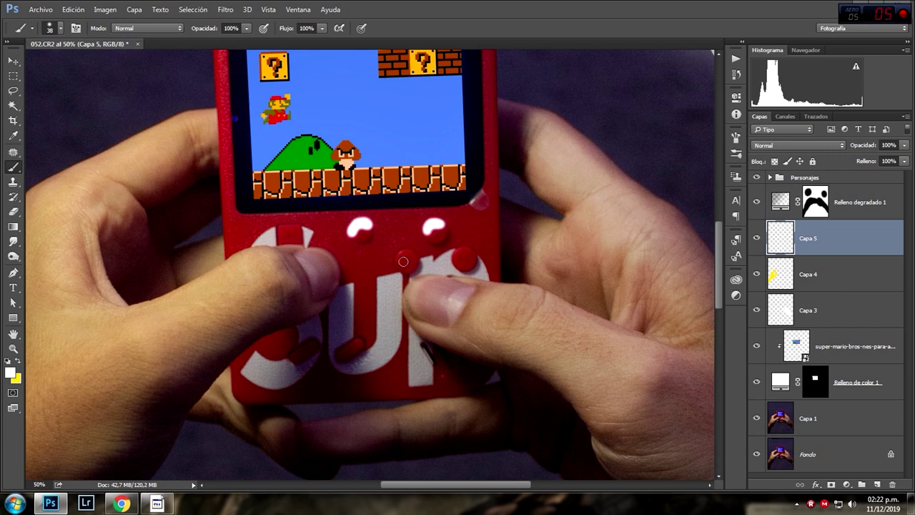
left_click_drag(399, 260, 399, 256)
left_click_drag(468, 250, 453, 258)
left_click_drag(362, 338, 350, 345)
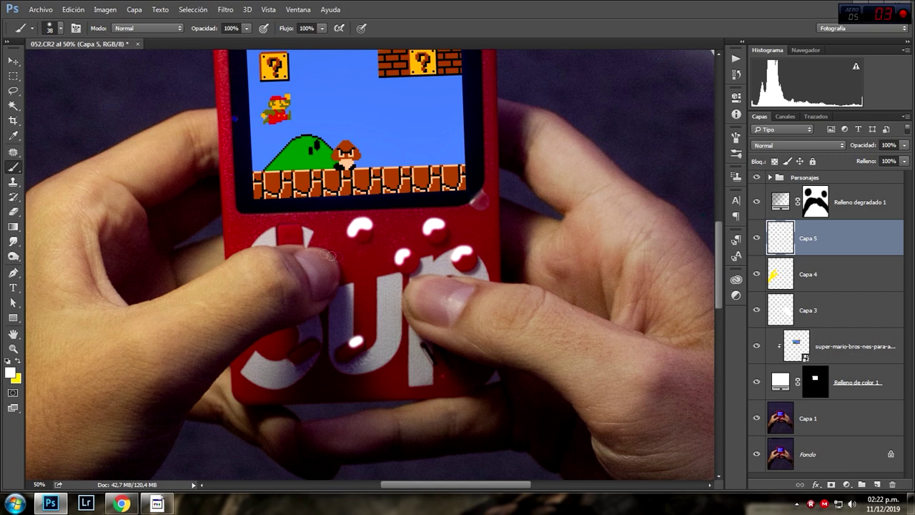
mouse_move(279, 230)
left_mouse_down()
mouse_move(299, 228)
mouse_move(333, 265)
mouse_move(245, 253)
left_mouse_up()
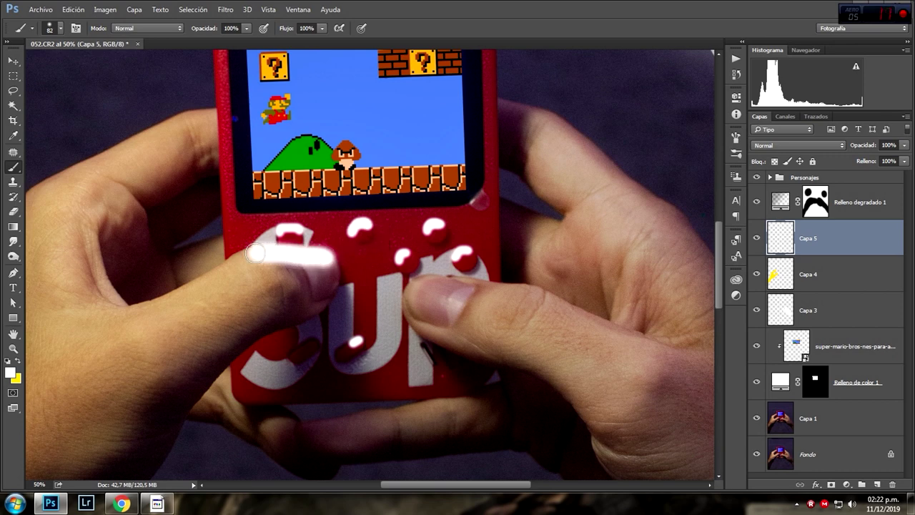
Set Capa 5's blend mode to Superponer and its opacity to 28%
left_click(781, 143)
left_click(776, 258)
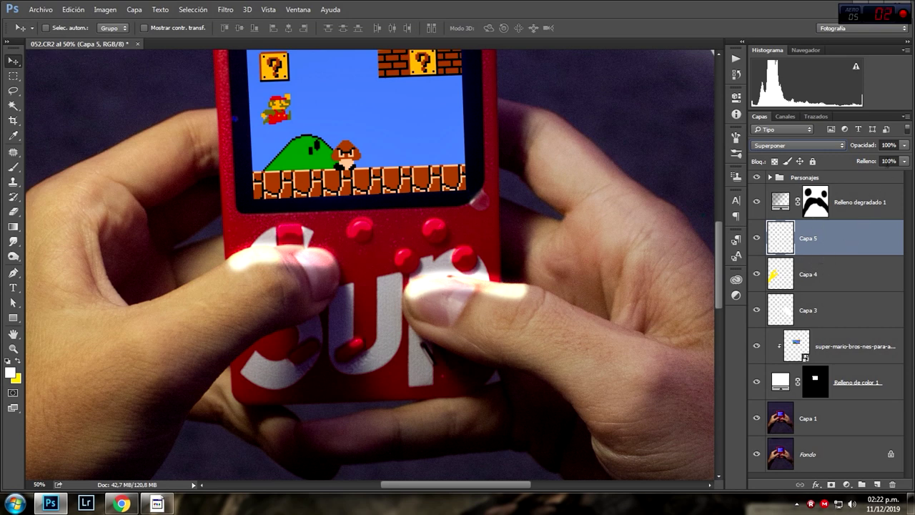
left_click(906, 147)
left_click_drag(889, 160, 858, 154)
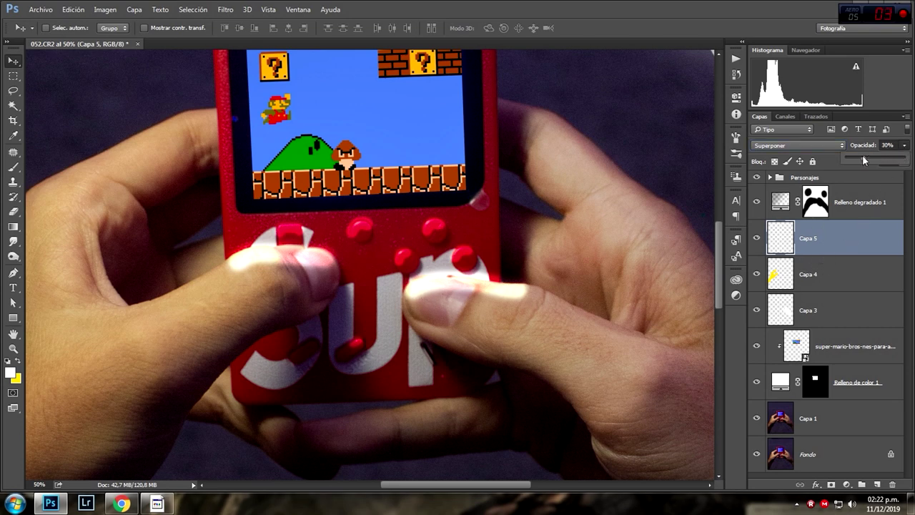
Erase the excess white highlight from both thumbs with an 84–128 px eraser
left_click(16, 213)
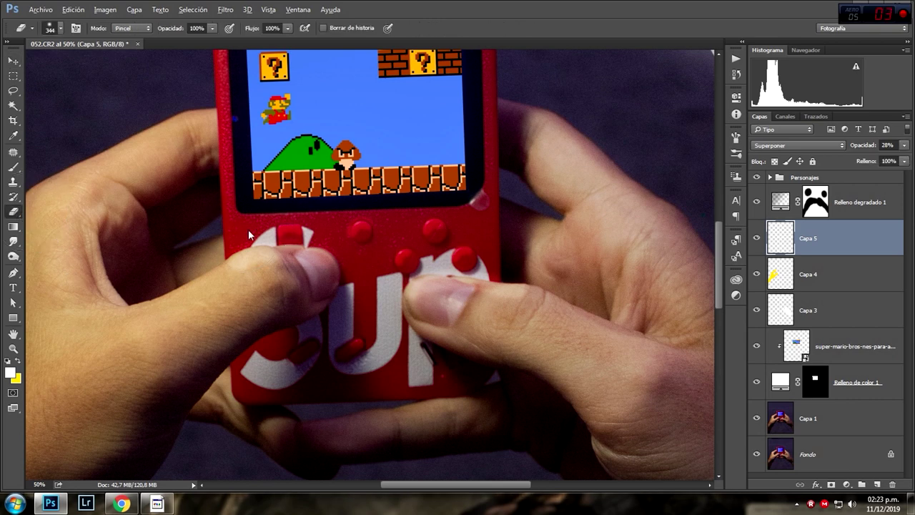
left_click_drag(232, 234, 207, 236)
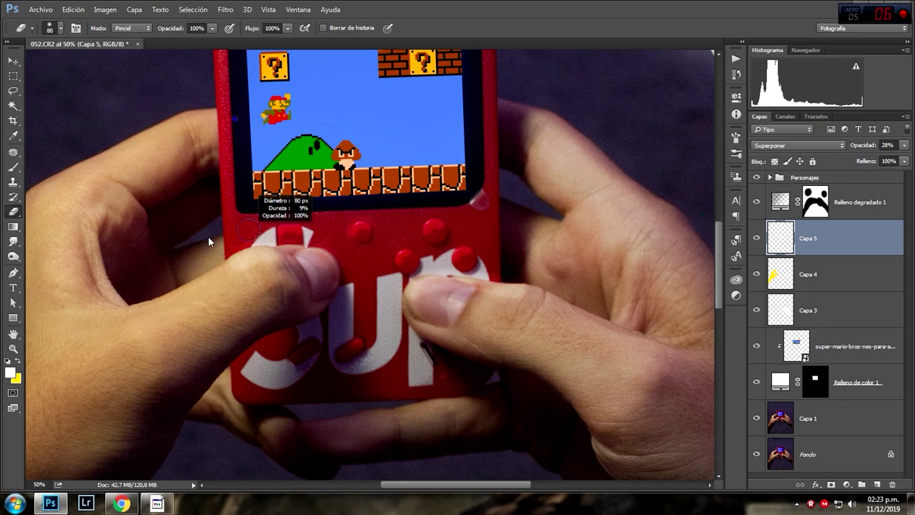
left_click_drag(205, 233, 212, 236)
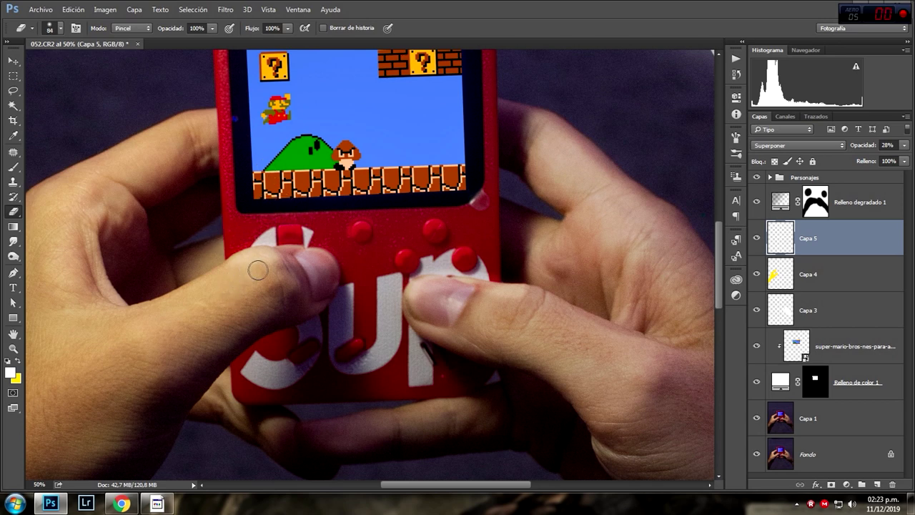
left_click_drag(351, 282, 344, 297)
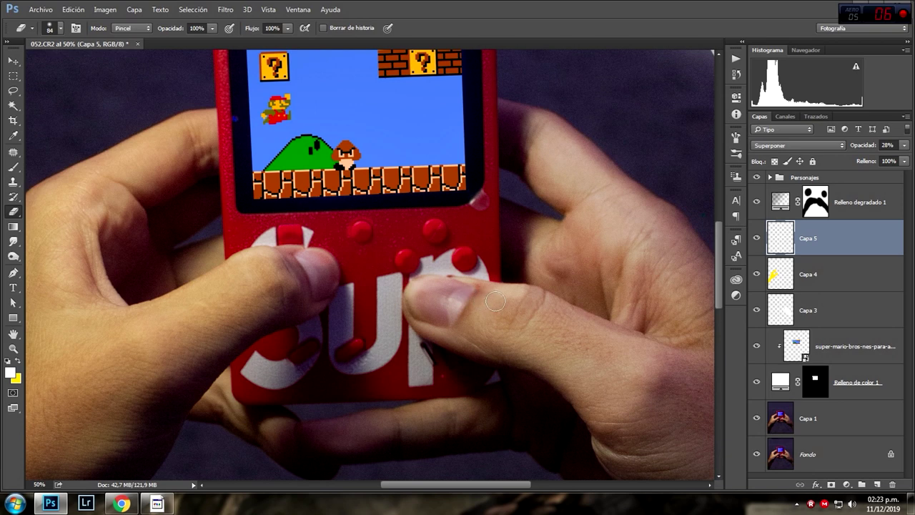
right_click(472, 240, "alt")
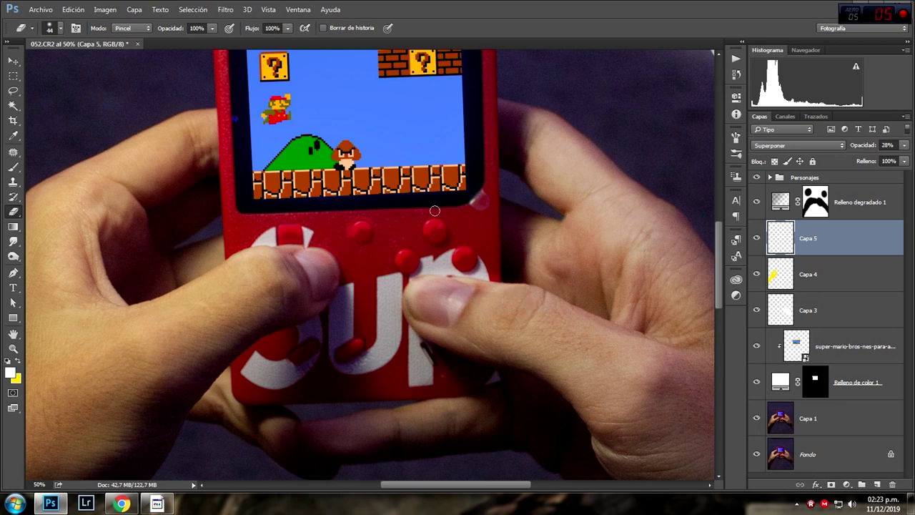
left_click_drag(470, 240, 463, 299)
left_click(756, 238)
left_click(756, 238)
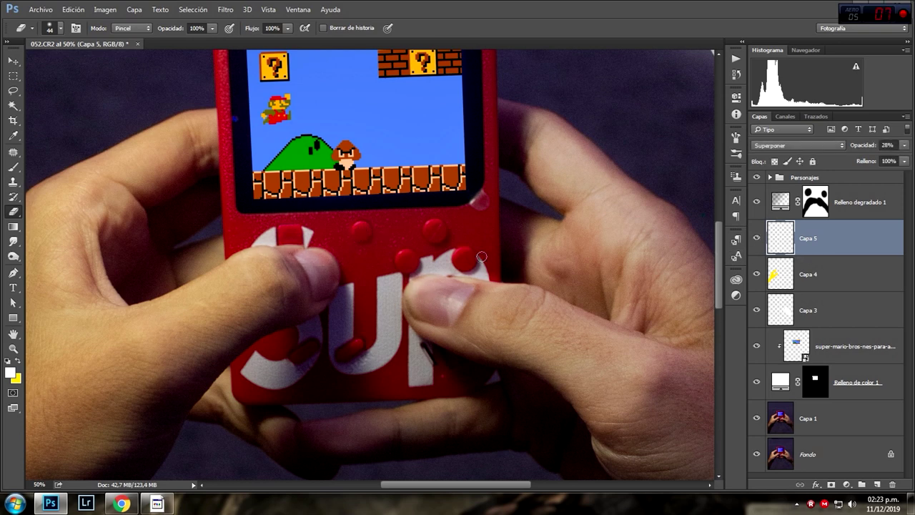
left_click_drag(419, 301, 430, 301)
Lower Capa 5's opacity to 23% and compare the full photo with the highlights on and off
key("v")
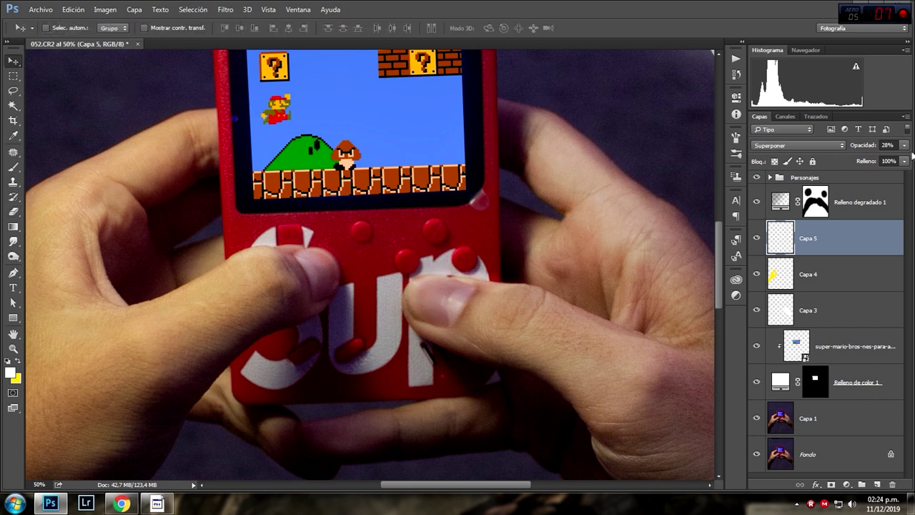
left_click_drag(907, 149, 864, 161)
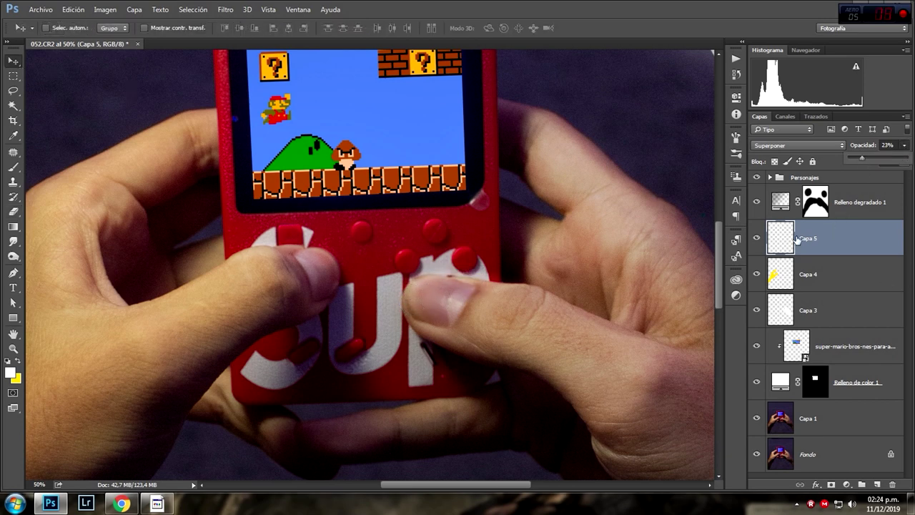
key("ctrl+minus")
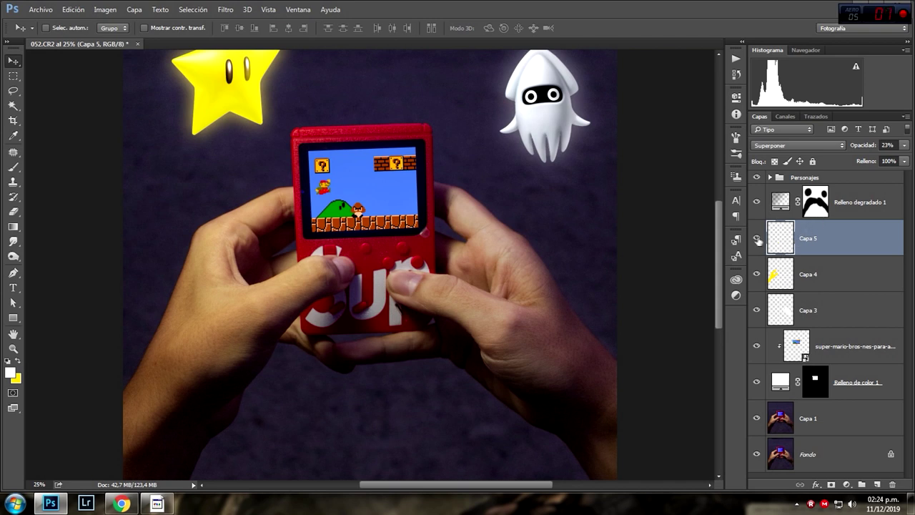
left_click(757, 238)
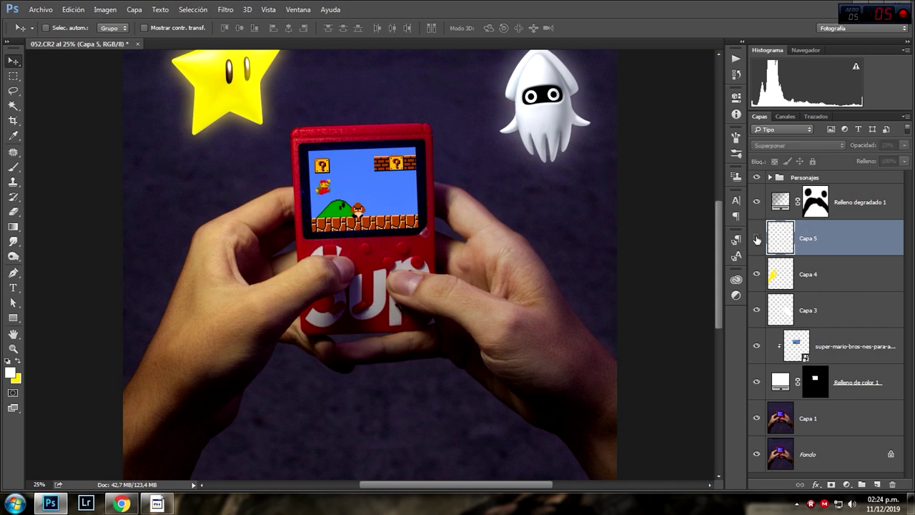
left_click(757, 240)
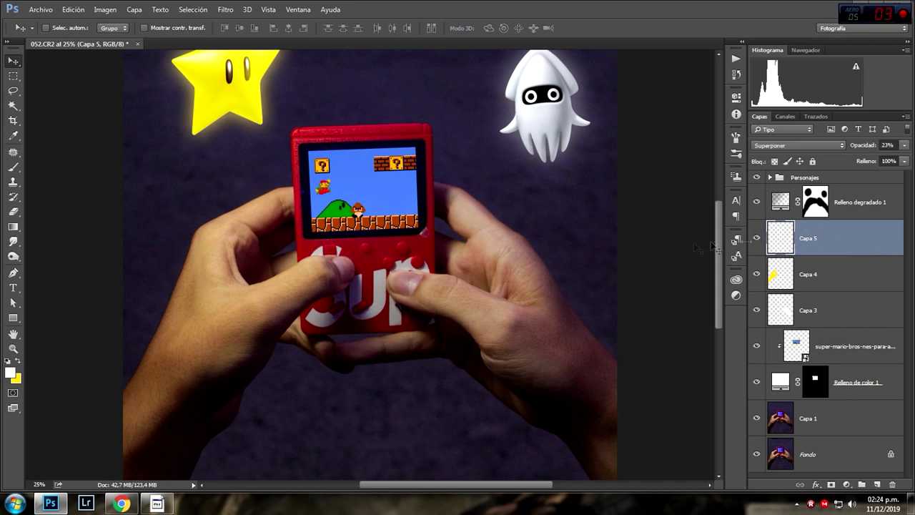
Merge the super-mario and Relleno de color 1 layers with Combinar capas
left_click(869, 358)
left_click(870, 380, "shift")
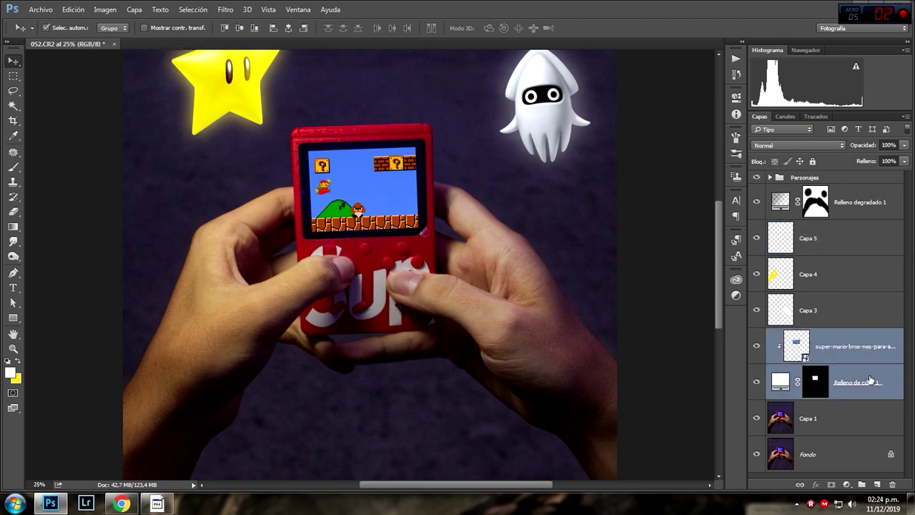
right_click(873, 379)
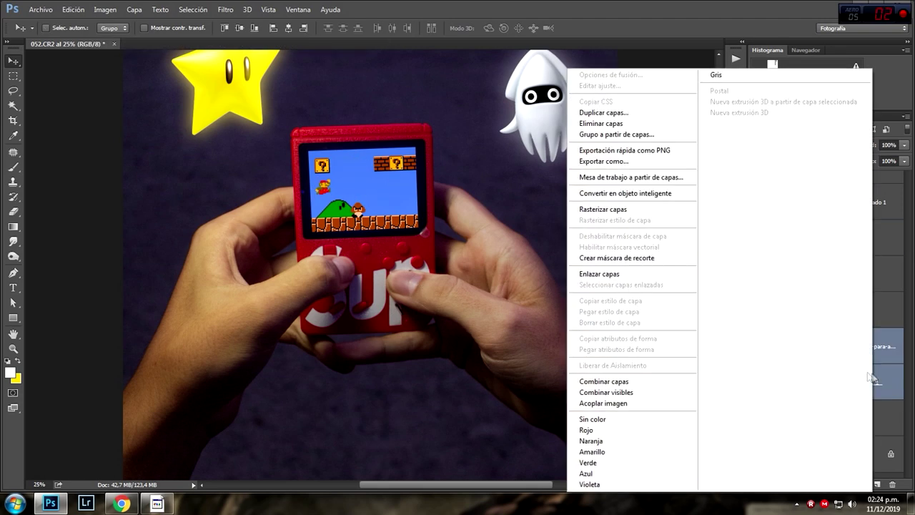
left_click(648, 381)
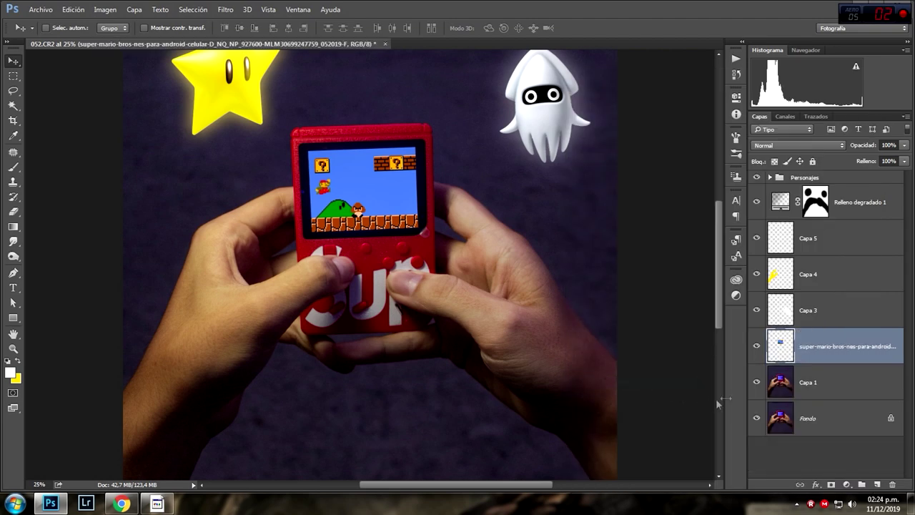
Give the super-mario layer a Resplandor interior inner glow at 15% opacity
double_click(845, 341)
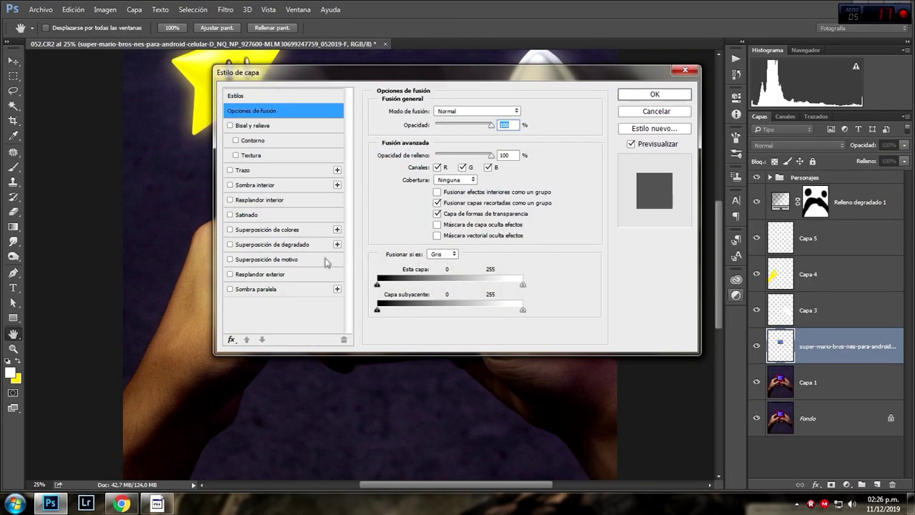
left_click(275, 200)
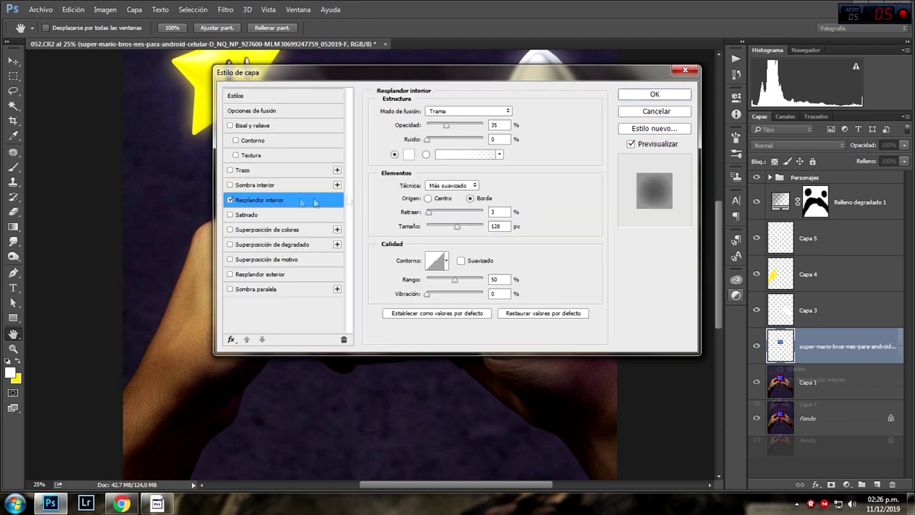
left_click_drag(501, 83, 505, 271)
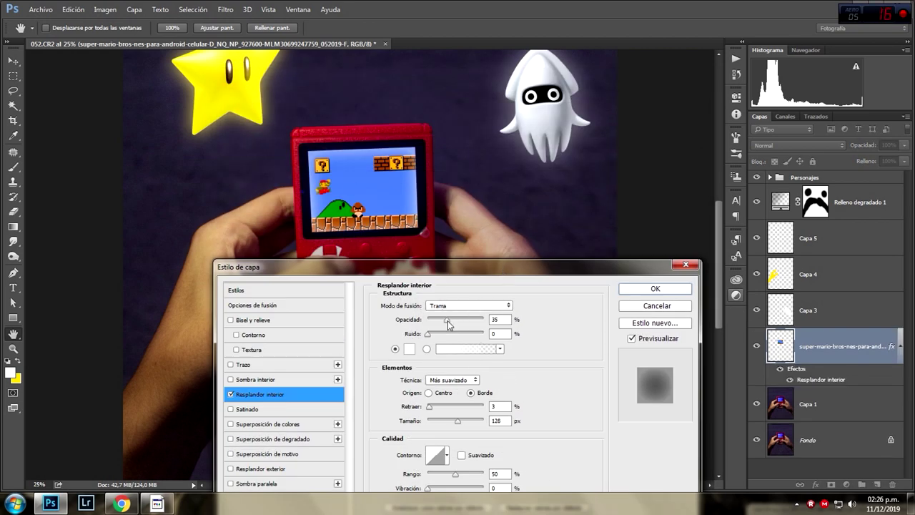
left_click_drag(448, 324, 438, 322)
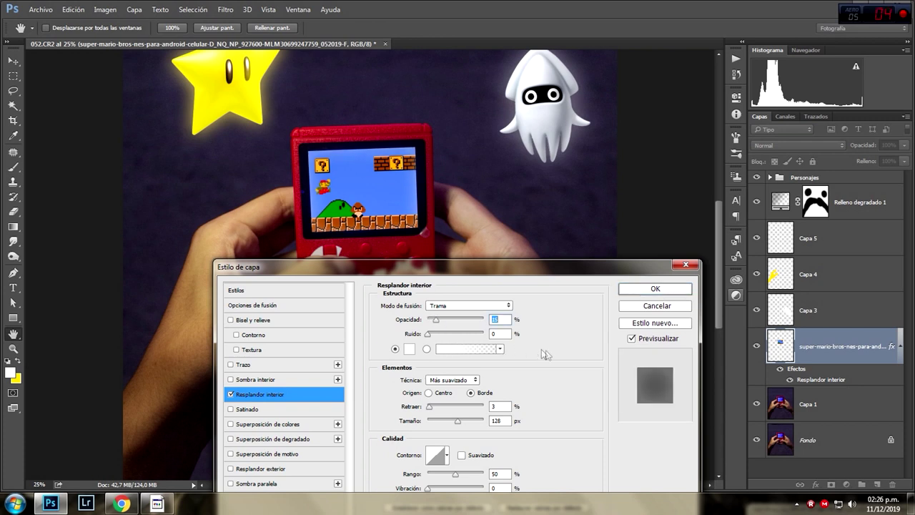
left_click(632, 340)
left_click(632, 340)
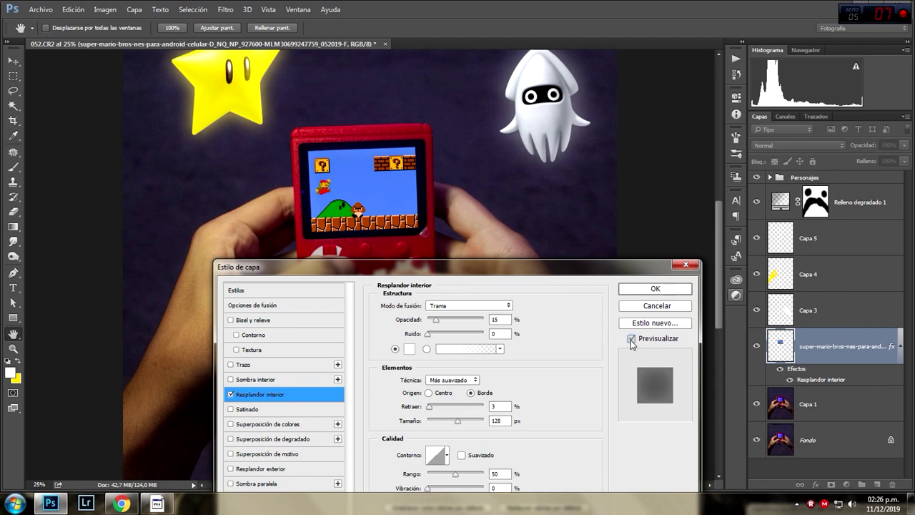
left_click(654, 289)
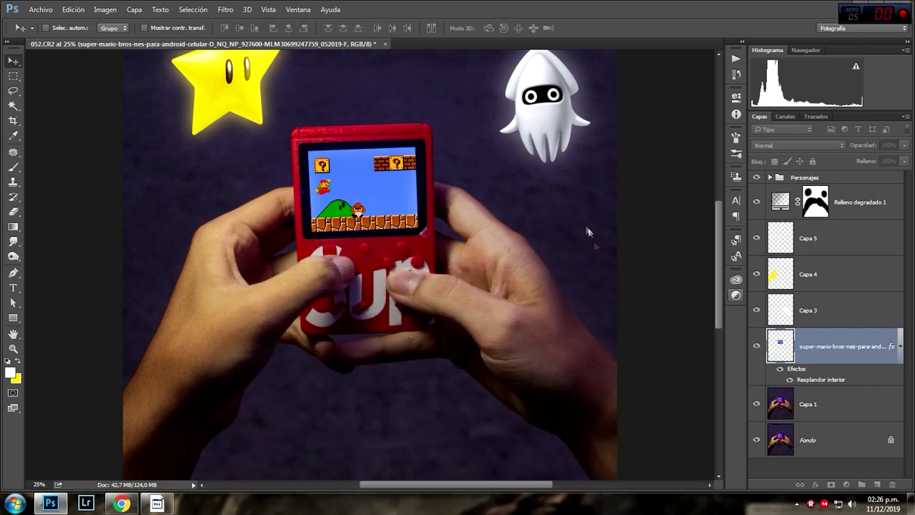
Add new layer Capa 6 above the screen and paint a white glow with a 386 px brush
left_click(877, 484)
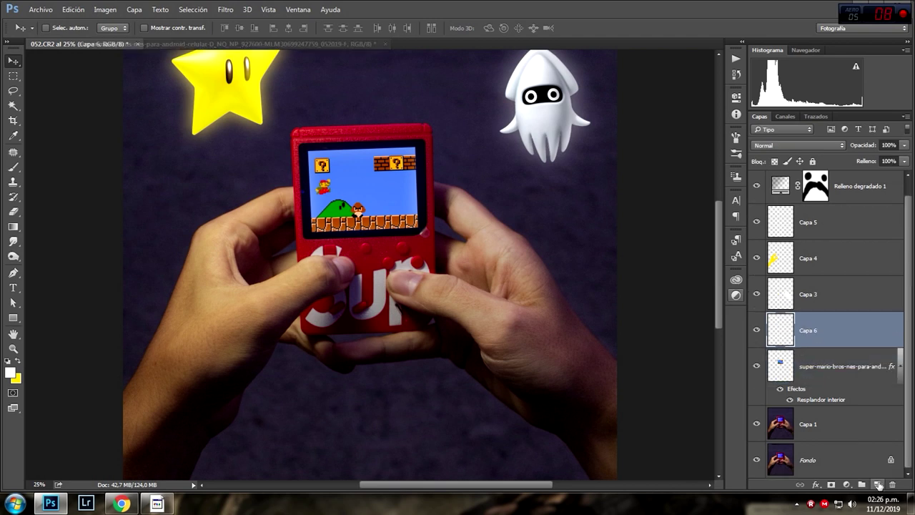
left_click(14, 168)
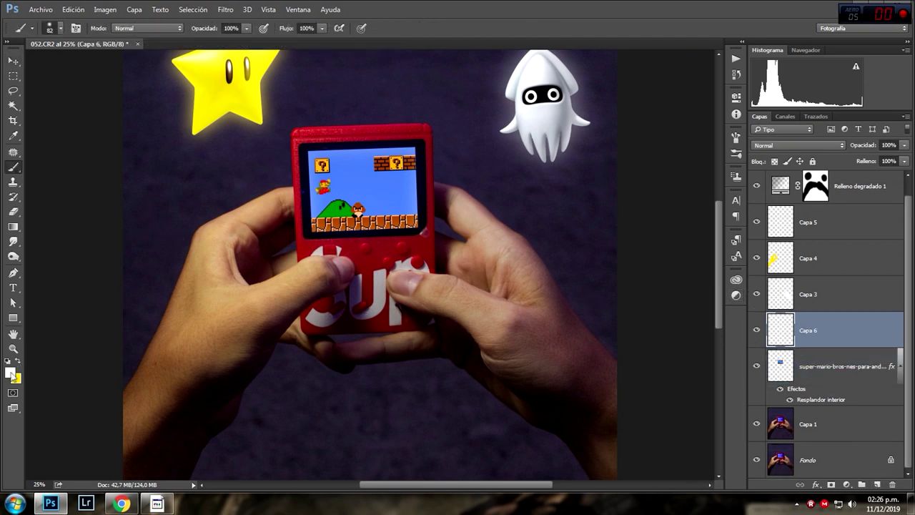
mouse_move(358, 196)
left_mouse_down()
mouse_move(404, 163)
mouse_move(400, 213)
mouse_move(313, 216)
mouse_move(347, 194)
left_mouse_up()
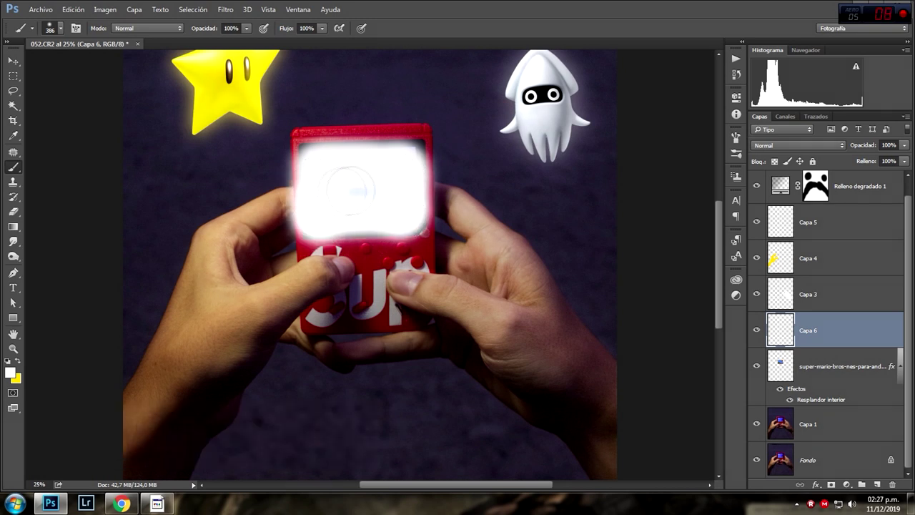
left_click(13, 61)
Blend Capa 6 as Superponer at 30%, compare it, and add empty Capa 7 above
left_click(797, 145)
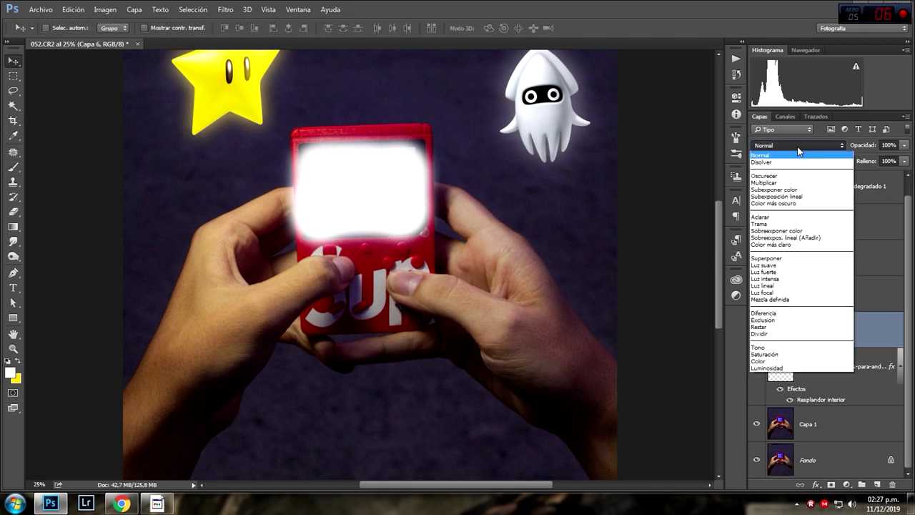
left_click(782, 259)
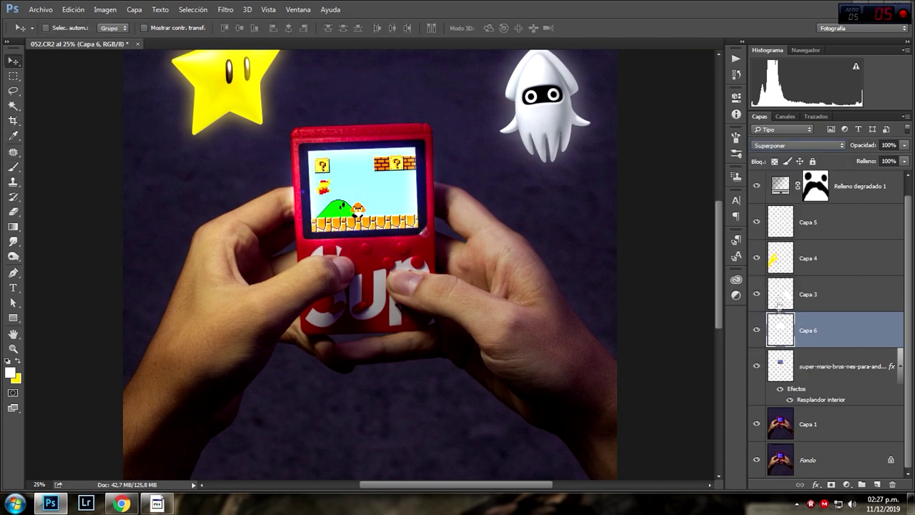
left_click(904, 146)
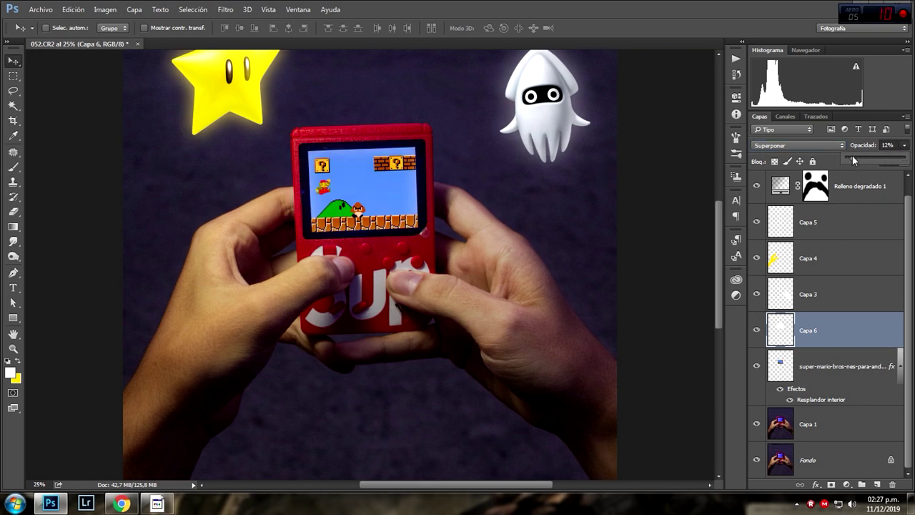
left_click_drag(851, 156, 864, 156)
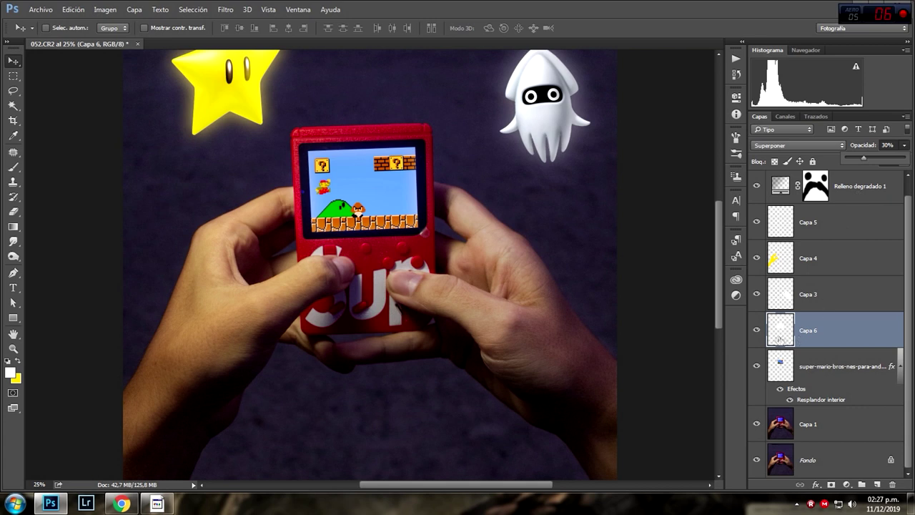
left_click(757, 330)
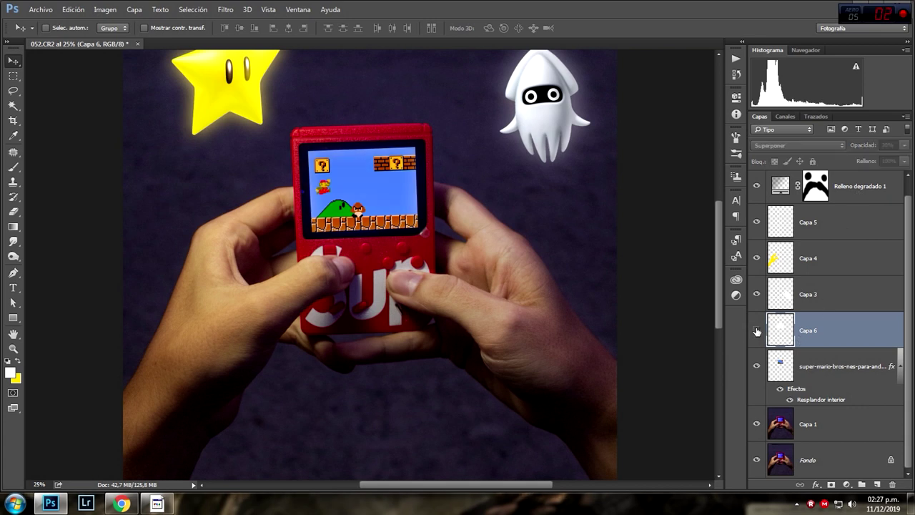
left_click(758, 330)
left_click(757, 330)
left_click(757, 330)
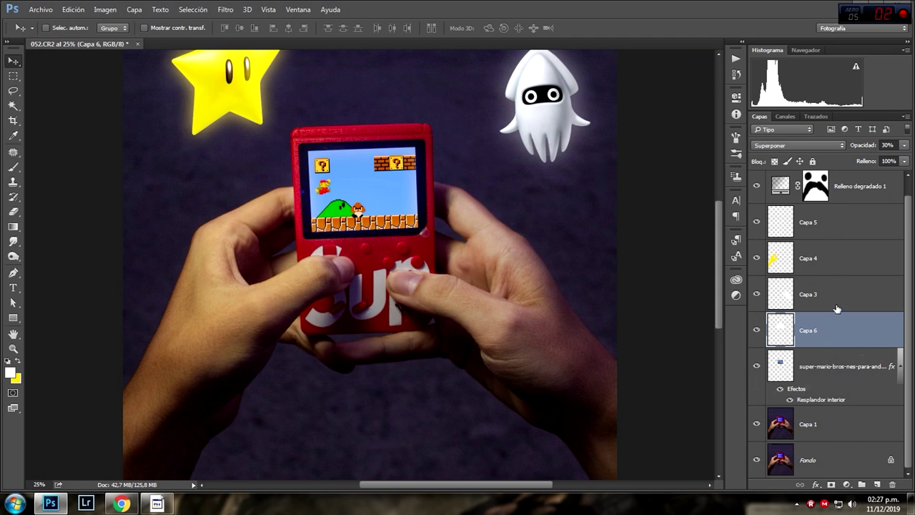
left_click(878, 484)
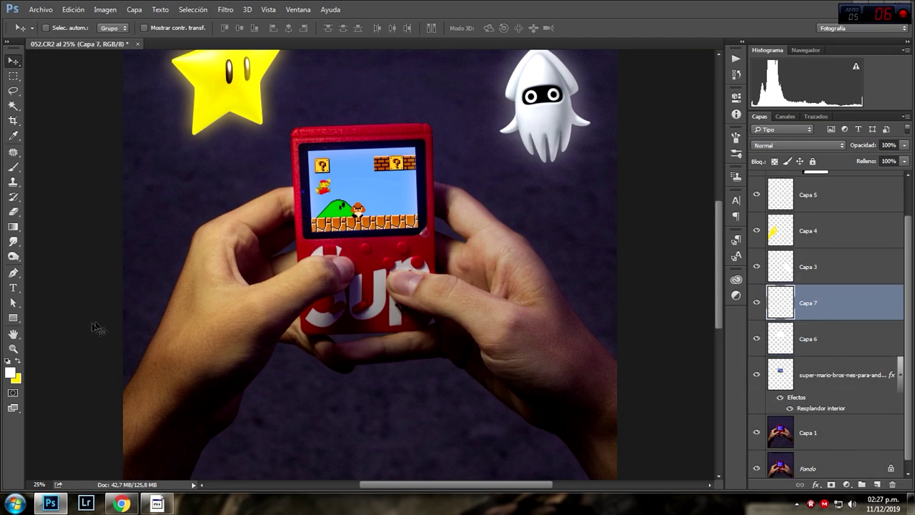
Paint yellow over the left hand on Capa 7 with an enlarged brush
key("b")
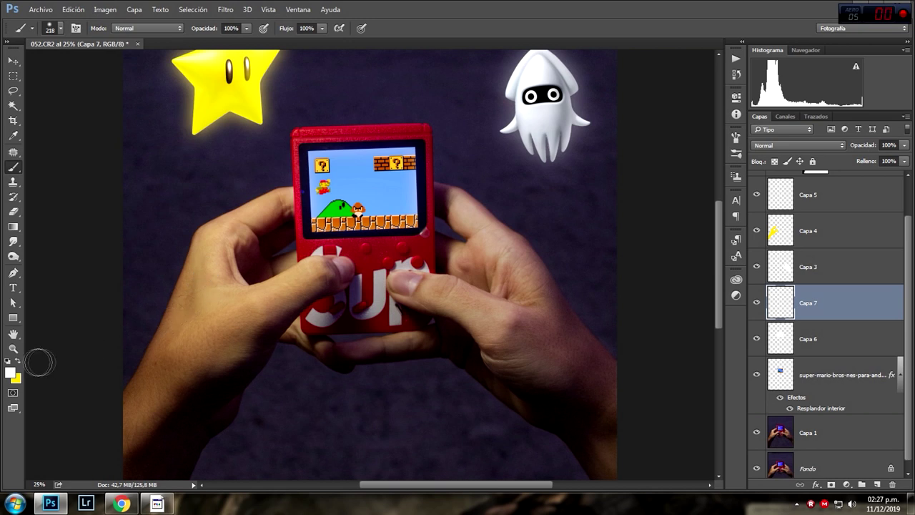
left_click(17, 361)
key("bracketright")
key("bracketright")
key("bracketright")
mouse_move(215, 272)
left_mouse_down()
mouse_move(179, 351)
mouse_move(204, 409)
left_mouse_up()
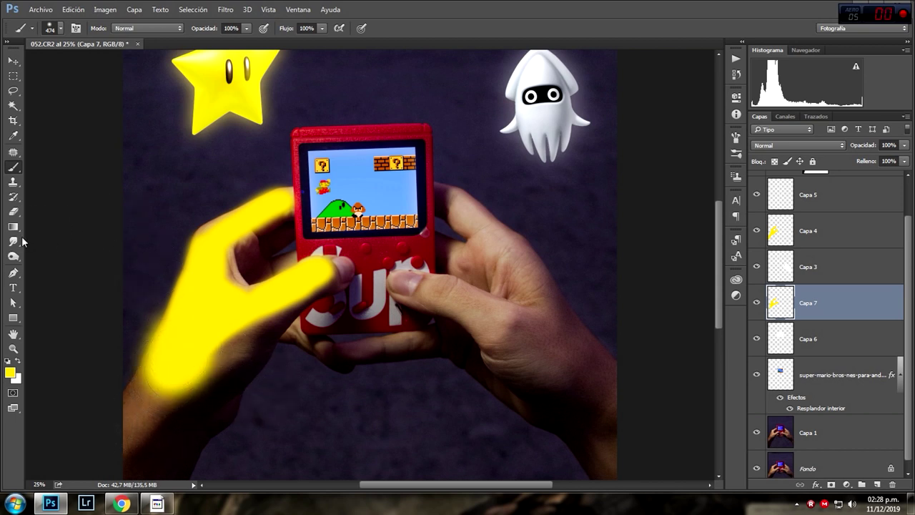
Fade the bottom edge of the yellow paint with a 29% strength eraser
left_click(13, 211)
left_click_drag(198, 303, 235, 301)
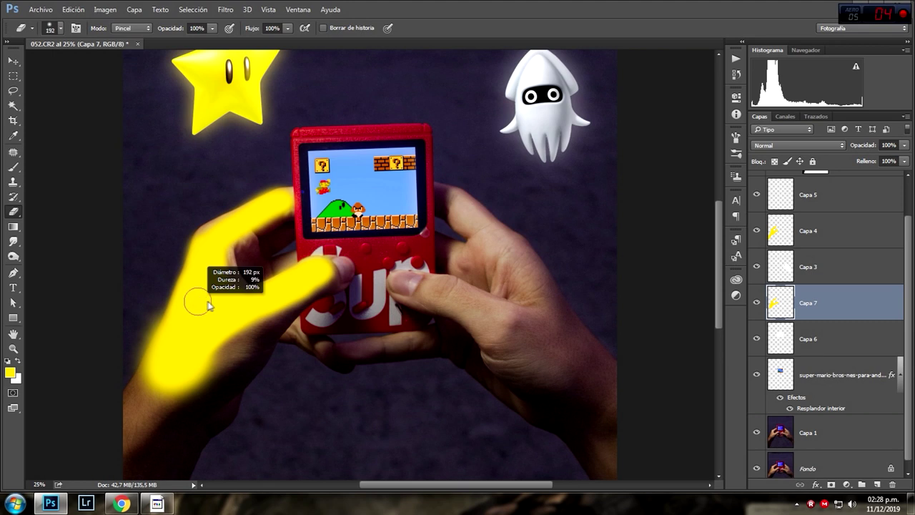
left_click(212, 29)
left_click_drag(170, 41, 169, 41)
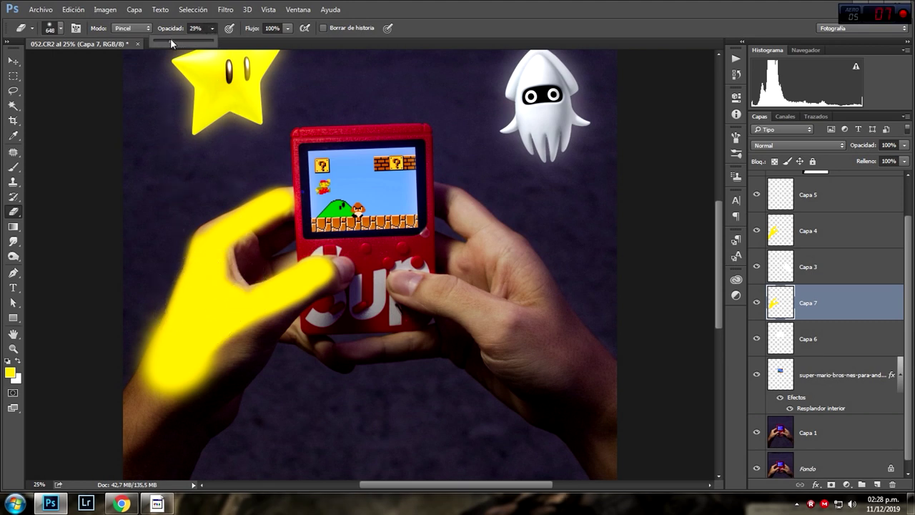
left_click(115, 329)
mouse_move(152, 408)
left_mouse_down()
mouse_move(180, 394)
mouse_move(194, 408)
mouse_move(149, 419)
mouse_move(194, 402)
mouse_move(168, 348)
mouse_move(152, 386)
mouse_move(153, 327)
mouse_move(225, 368)
mouse_move(204, 386)
left_mouse_up()
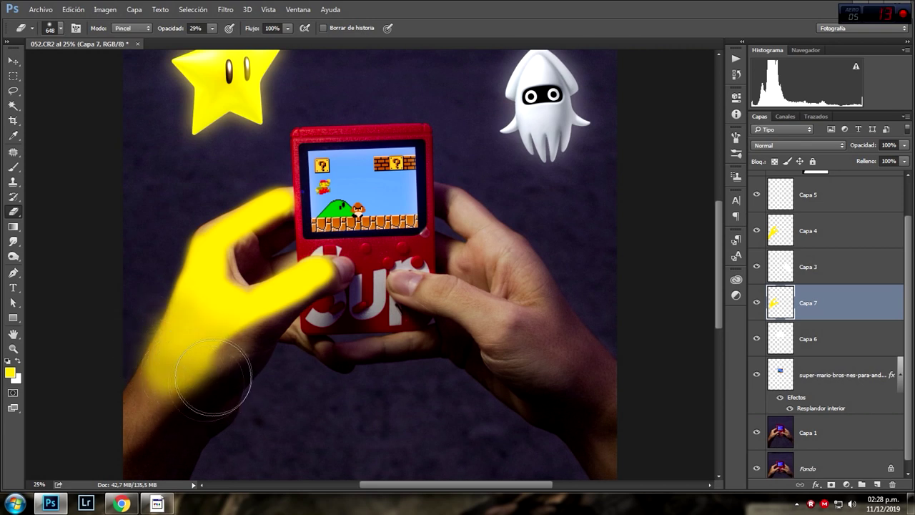
Blend Capa 7 as Superponer at 16% opacity and add empty Capa 8 above
key("v")
left_click(812, 143)
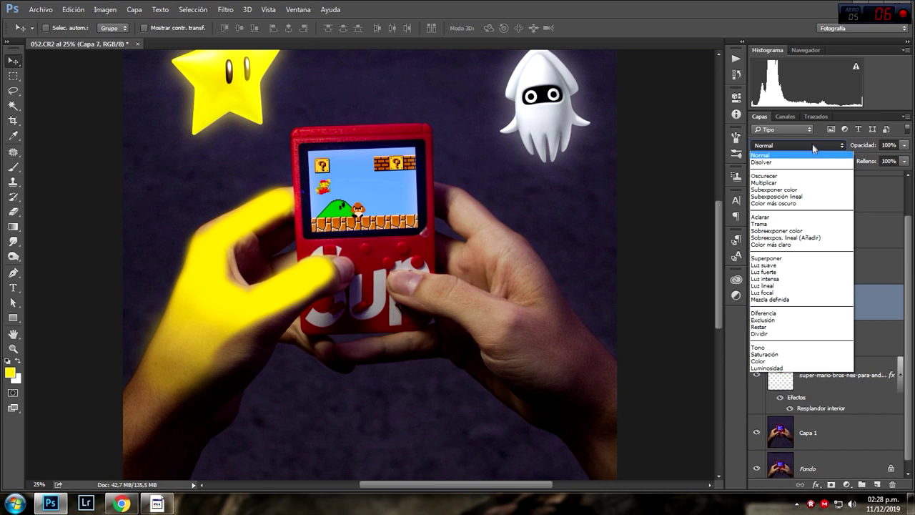
left_click(783, 259)
left_click(904, 145)
left_click_drag(873, 158, 854, 158)
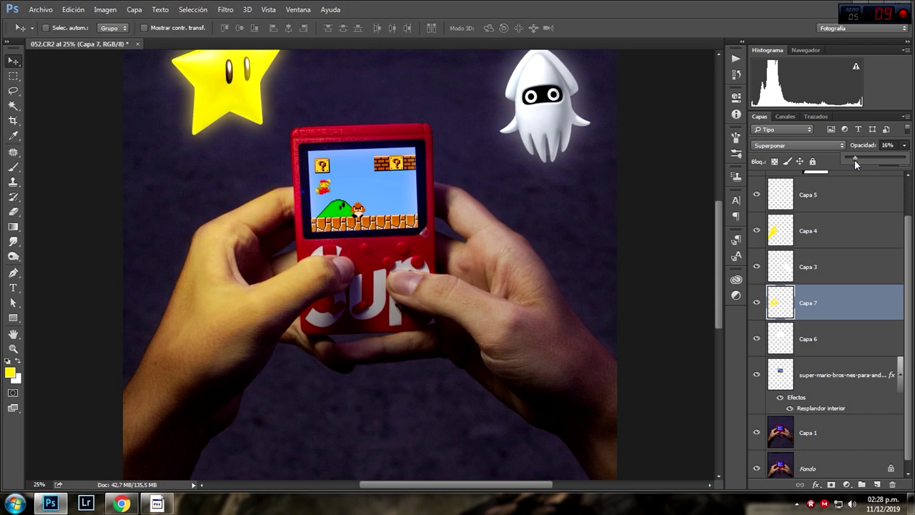
left_click(876, 484)
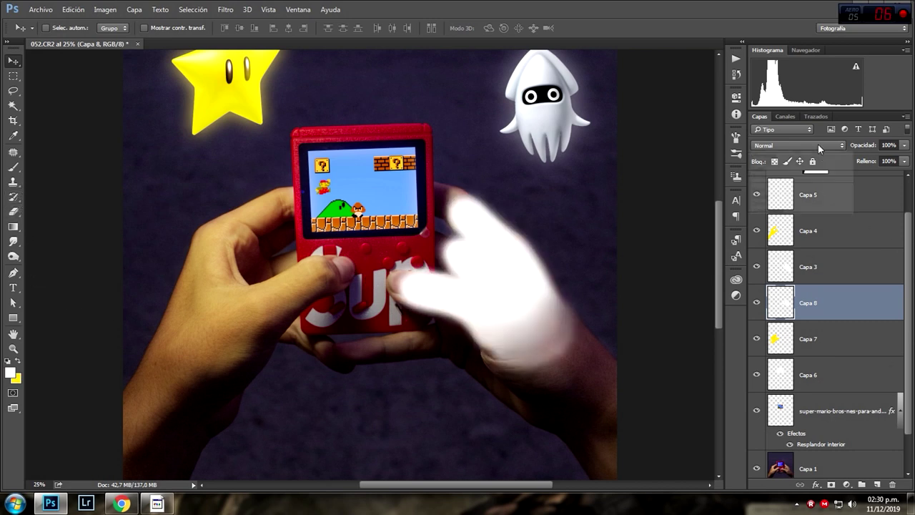
Set Capa 8's white right-hand paint to Superponer at 30% opacity
left_click(818, 145)
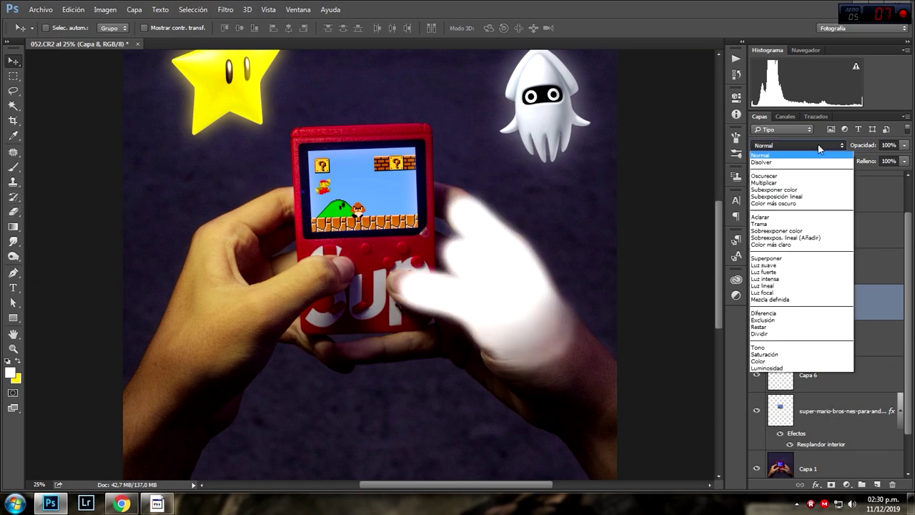
left_click(785, 258)
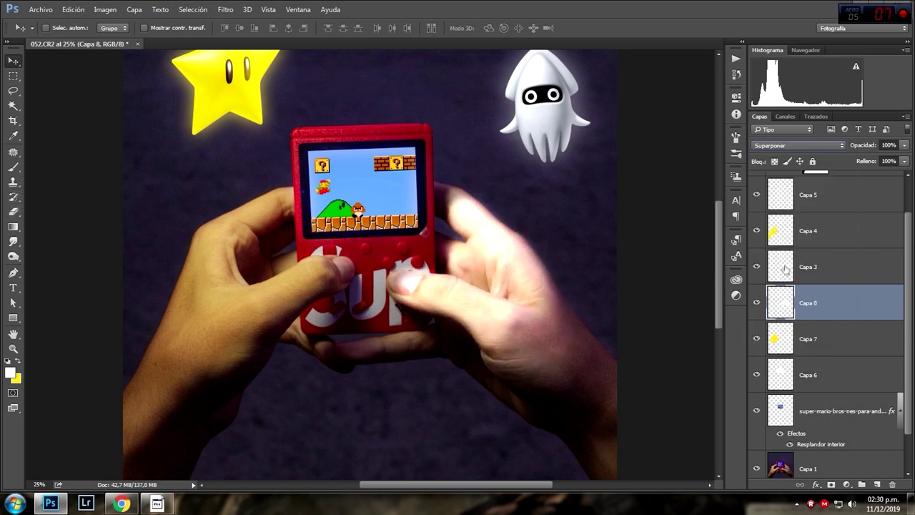
left_click(904, 145)
left_click_drag(884, 162, 864, 159)
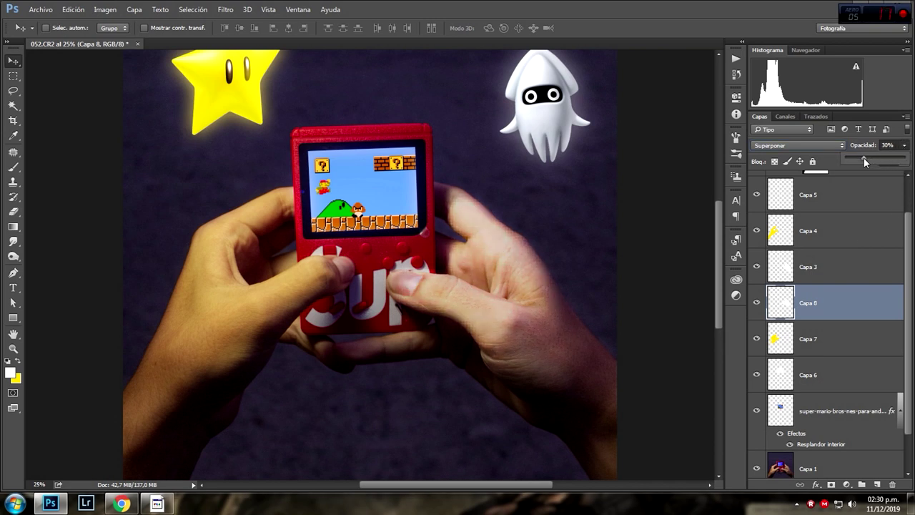
Group the light layers Capa 5 to Capa 6 with Ctrl+G and name the group Iluminaciones
left_click(844, 379)
key("ctrl+0")
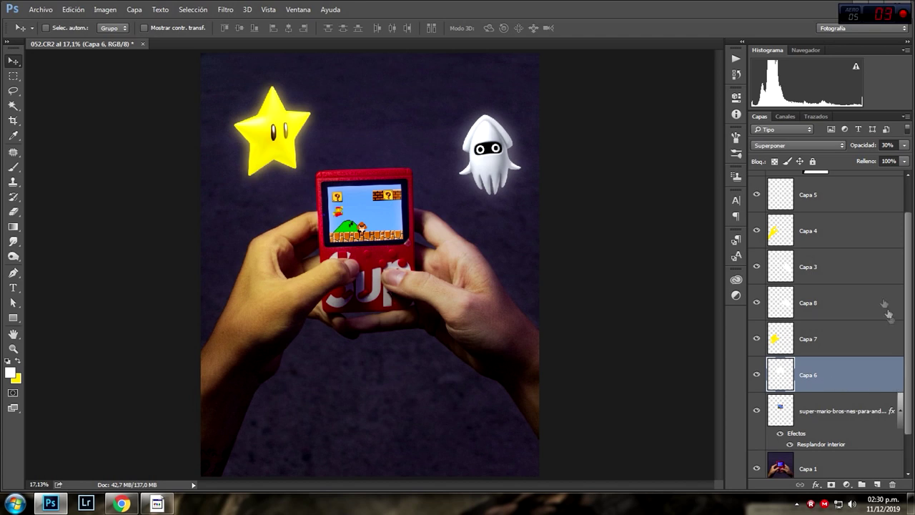
left_click(841, 197, "shift")
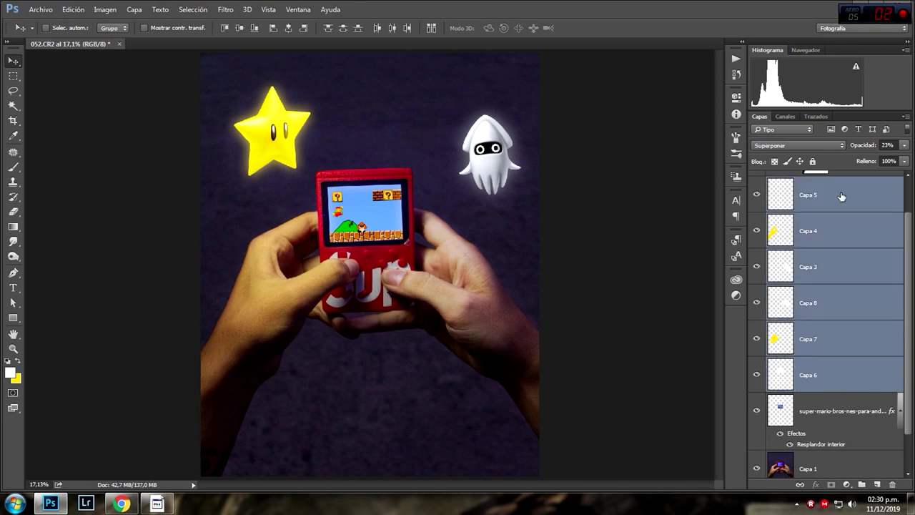
key("ctrl+g")
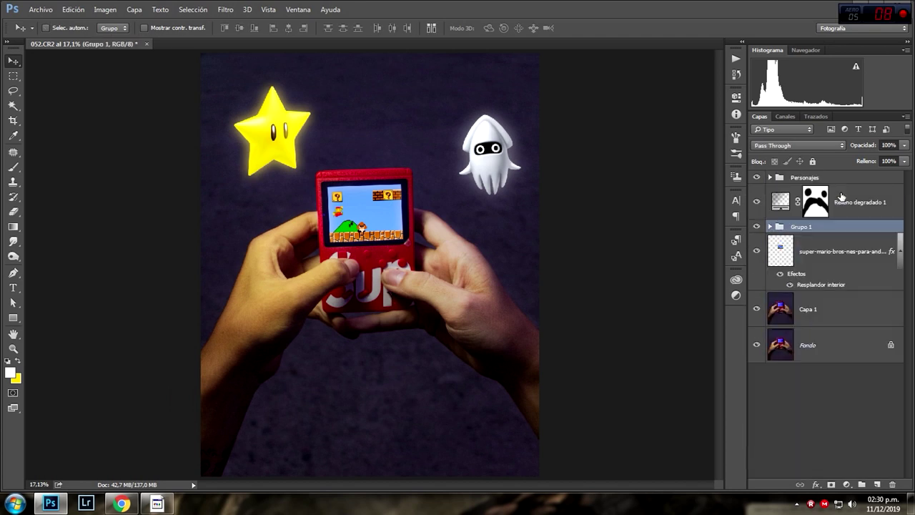
double_click(811, 227)
type("inaciones")
key("Return")
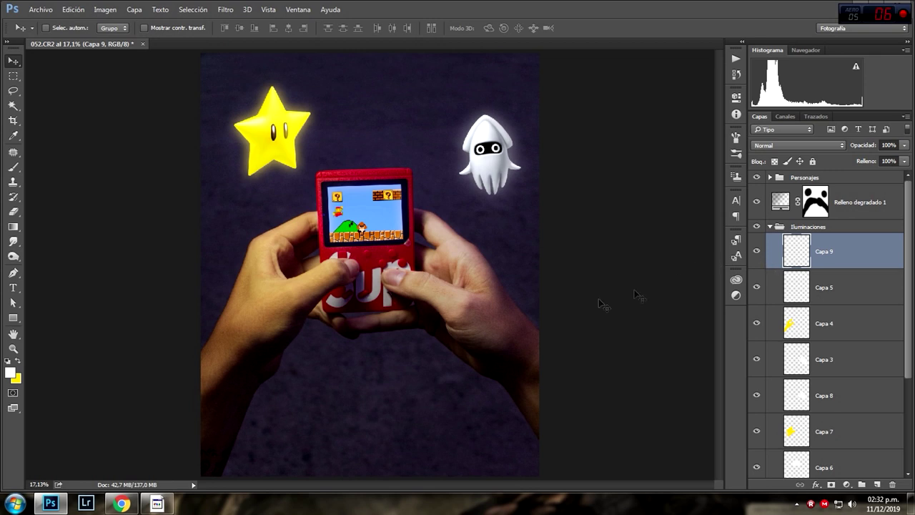
Brush a yellow Superponer glow along the console's top-left corner and top edge on Capa 9
left_click(19, 168)
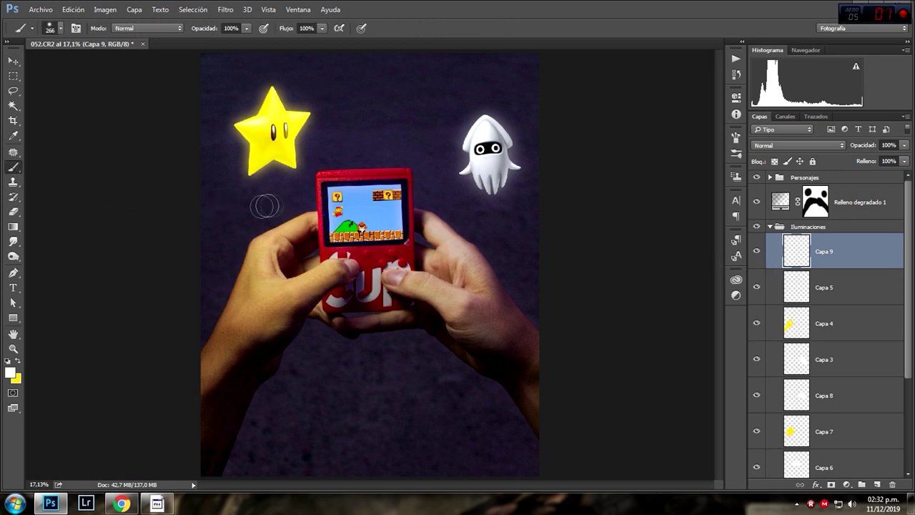
right_click(321, 178, "alt")
key("ctrl+plus")
key("ctrl+plus")
key("ctrl+plus")
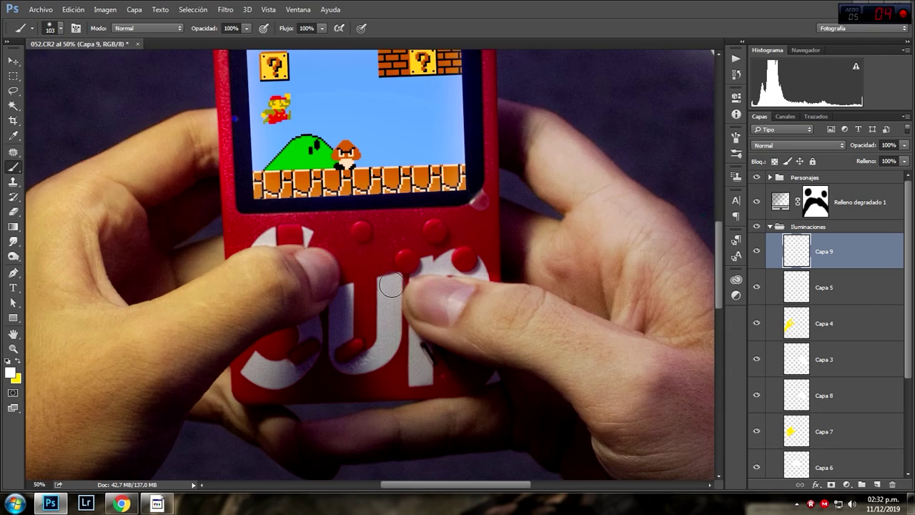
left_click_drag(720, 278, 720, 245)
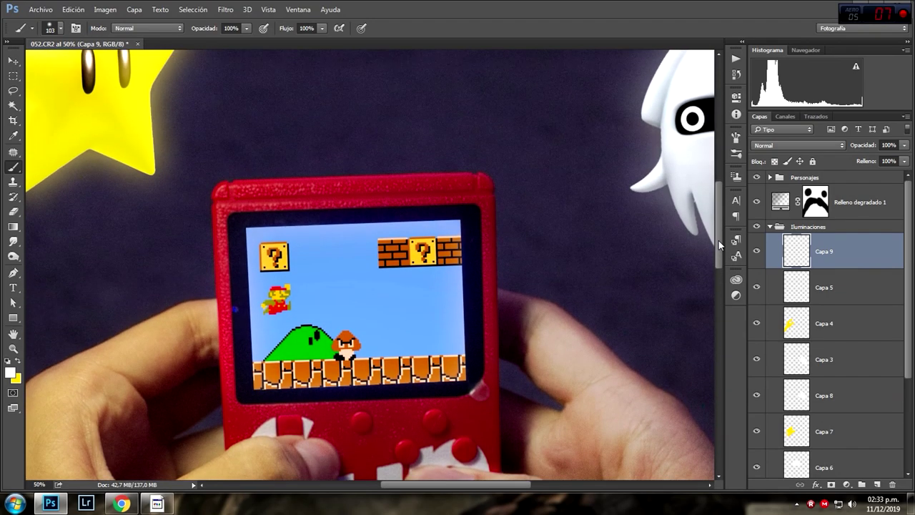
left_click(16, 363)
key("bracketleft")
key("bracketleft")
key("bracketleft")
left_click(816, 147)
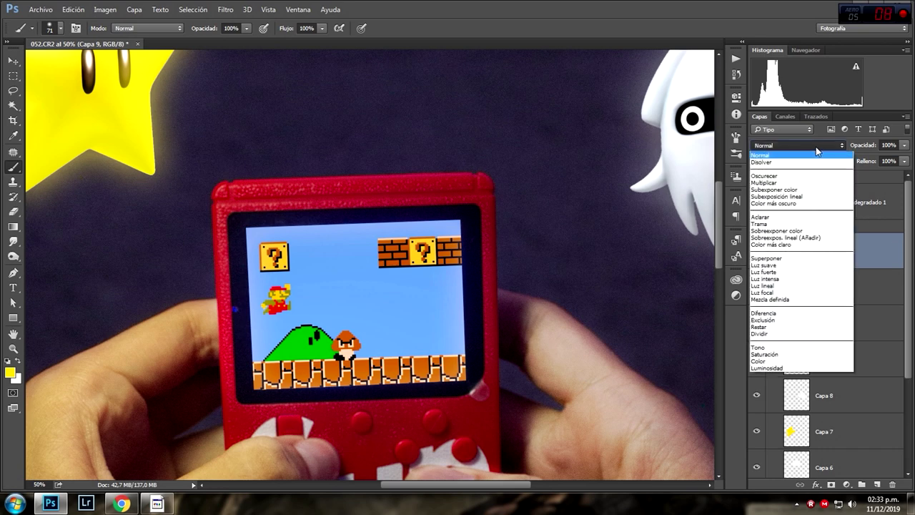
left_click(794, 260)
left_click_drag(220, 236, 219, 372)
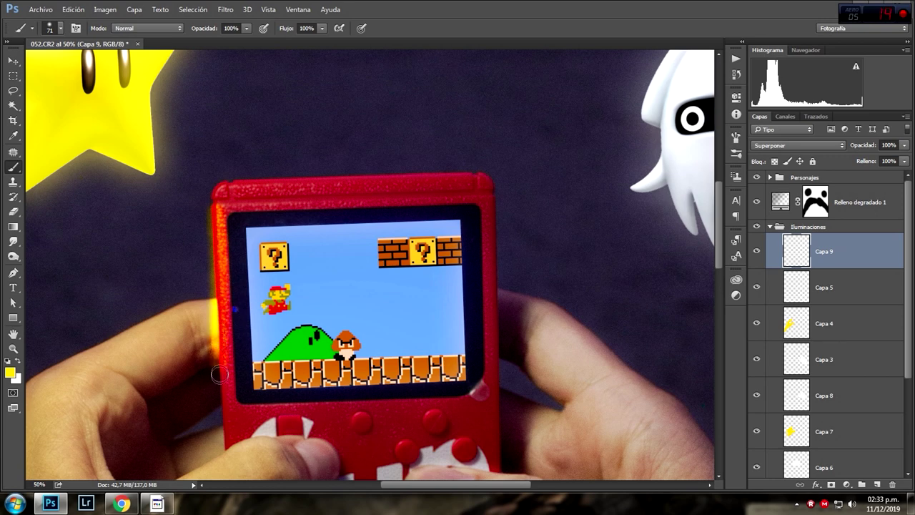
mouse_move(227, 273)
left_mouse_down()
mouse_move(296, 184)
mouse_move(347, 185)
left_mouse_up()
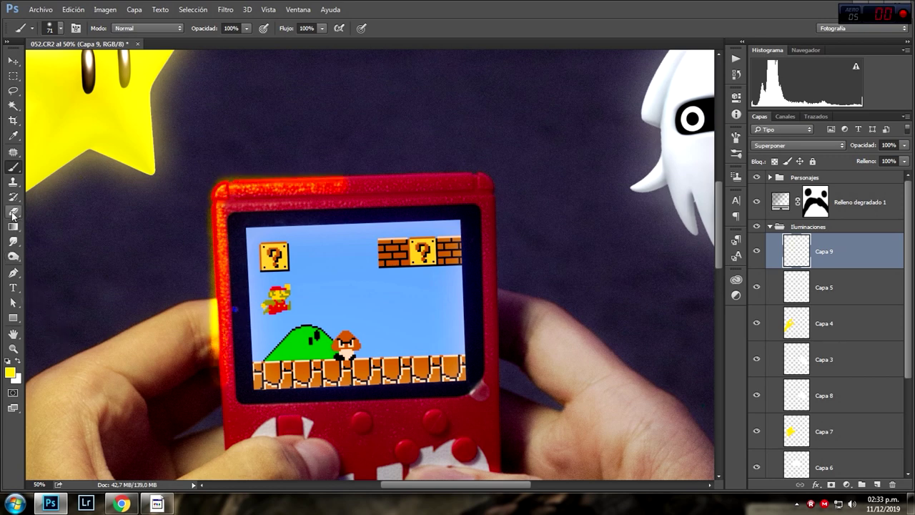
Erase the glow from the console's left side and lower Capa 9's opacity to 53%
left_click(13, 212)
key("bracketleft")
key("bracketleft")
key("bracketleft")
key("0")
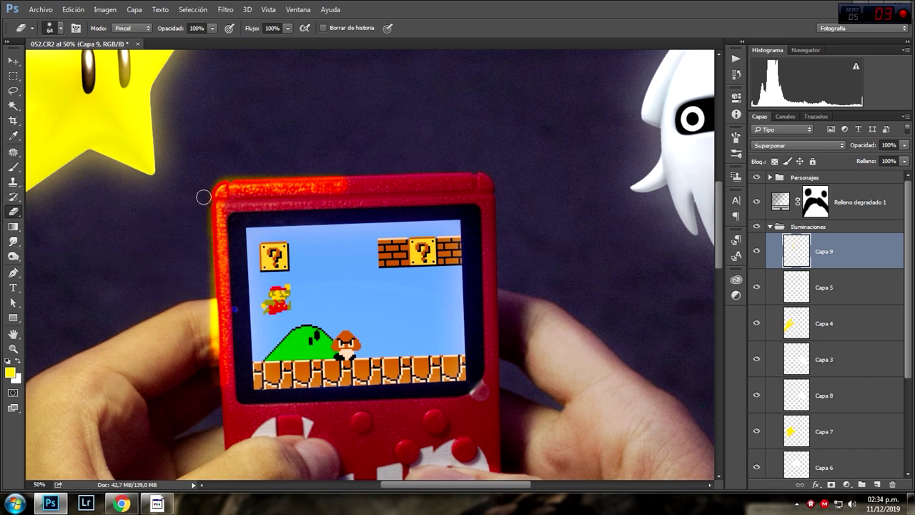
mouse_move(201, 232)
left_mouse_down()
mouse_move(234, 367)
mouse_move(226, 211)
mouse_move(253, 197)
mouse_move(249, 207)
mouse_move(351, 187)
mouse_move(221, 171)
mouse_move(248, 167)
left_mouse_up()
key("v")
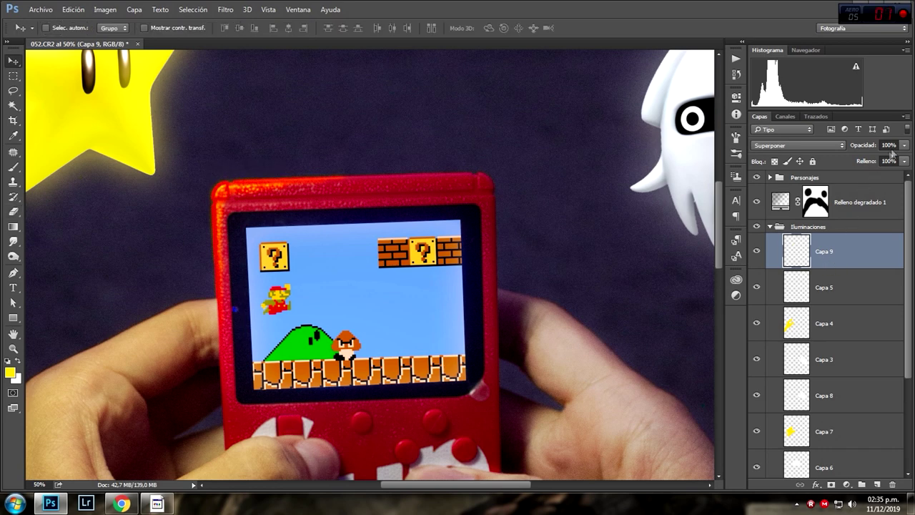
left_click(905, 146)
left_click_drag(887, 159, 877, 159)
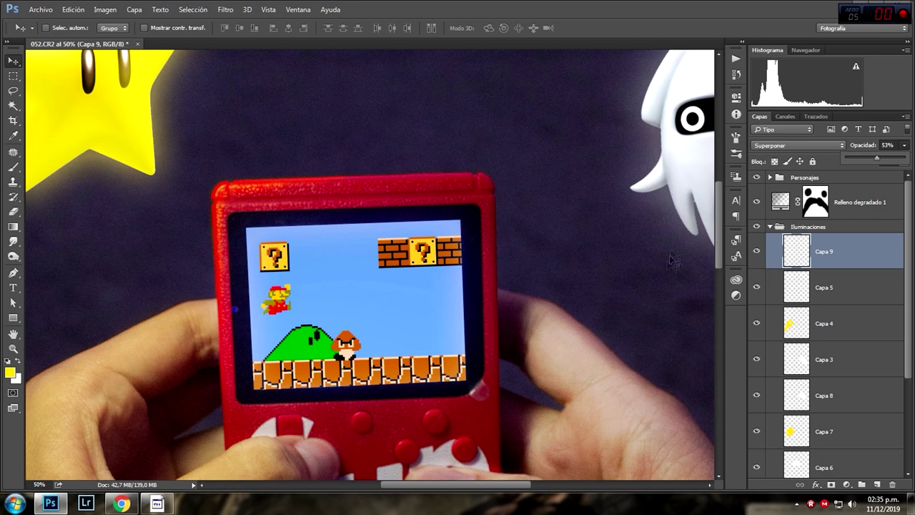
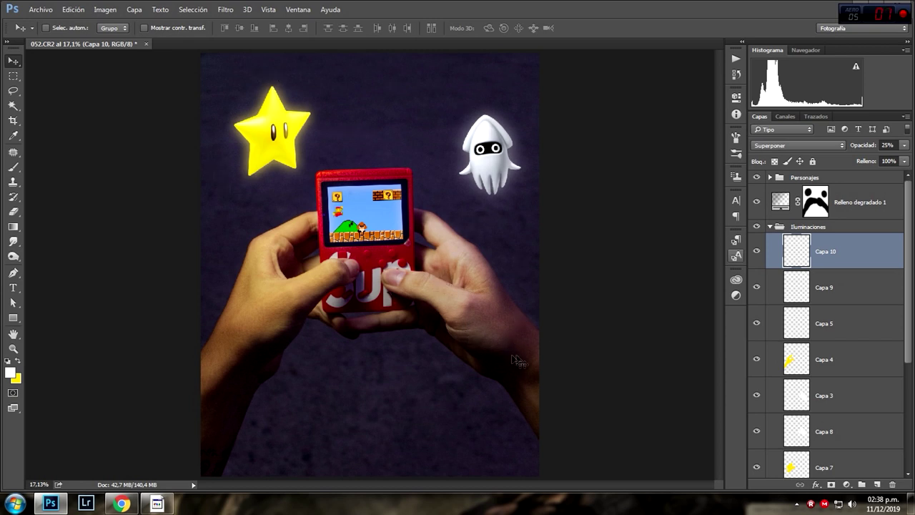
Collapse the Iluminaciones group and create an empty Capa 11 above the Personajes group
left_click(770, 226)
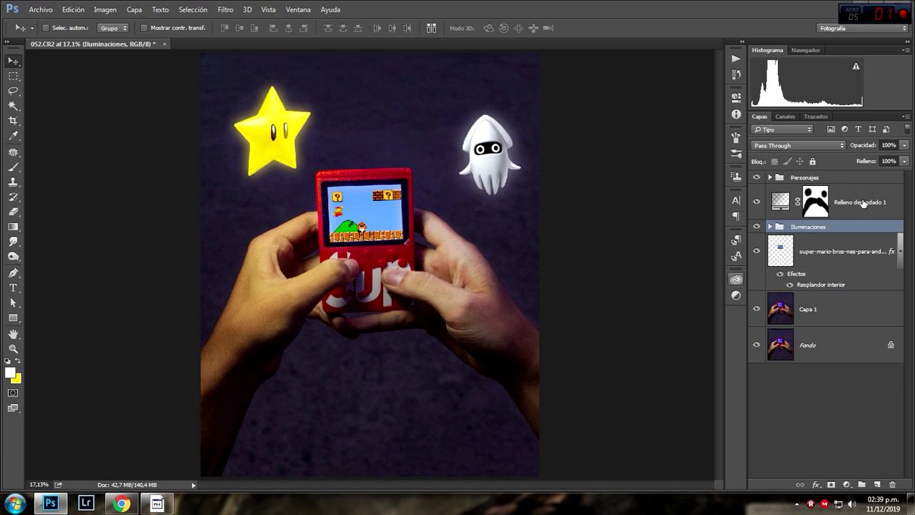
left_click(836, 178)
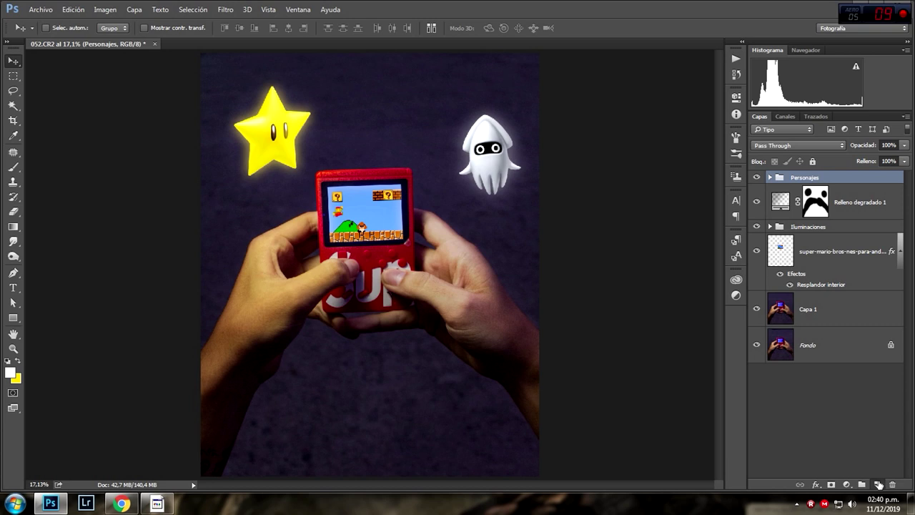
left_click(879, 484)
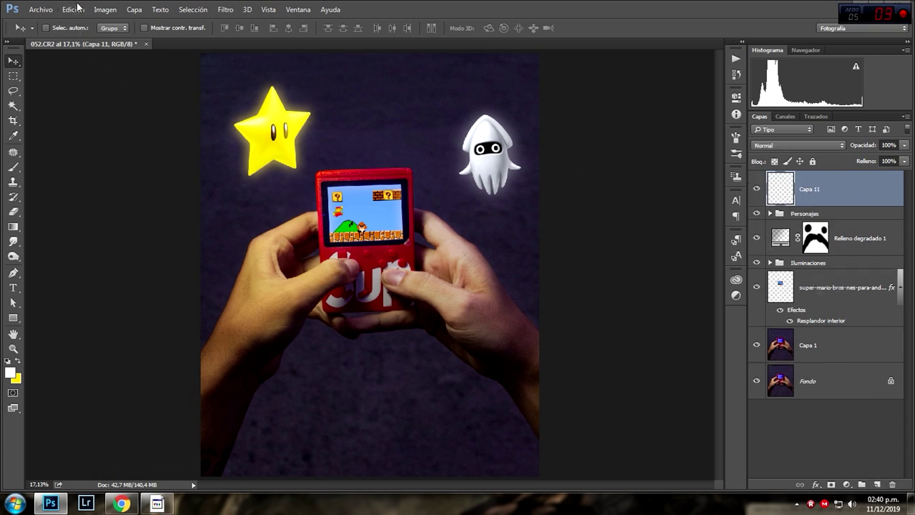
left_click(74, 10)
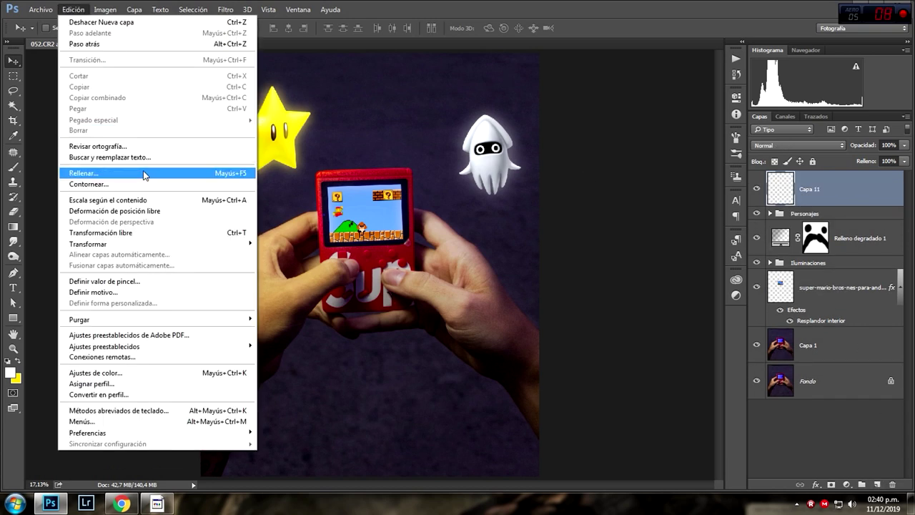
Fill Capa 11 with 50% gris through Edición > Rellenar and set its blend mode to Luz suave
left_click(145, 175)
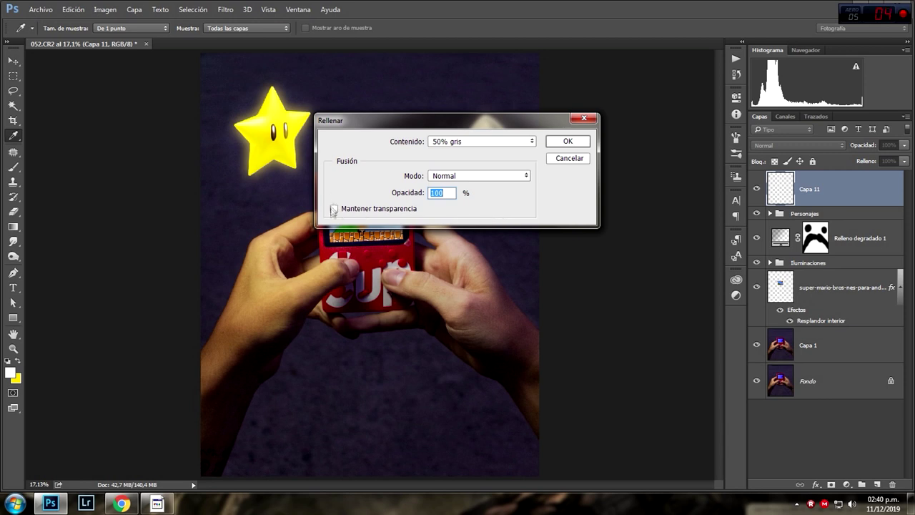
left_click(567, 141)
key("v")
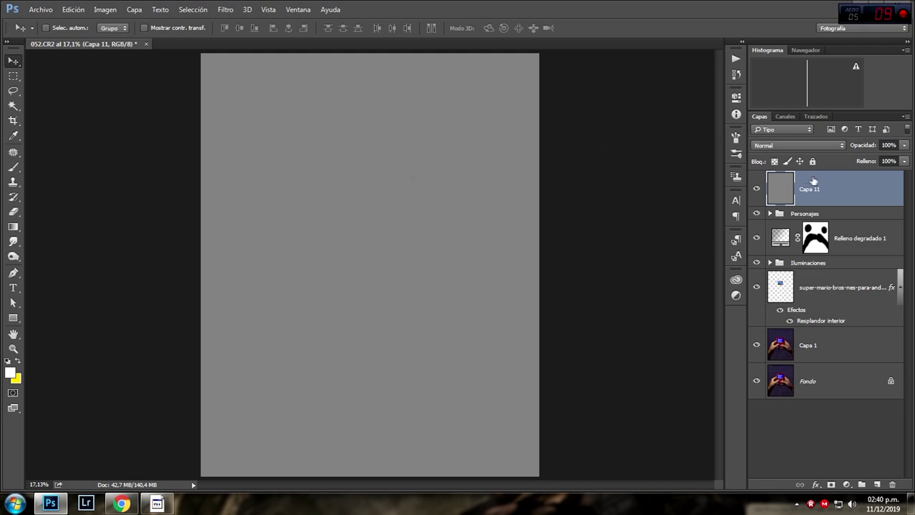
left_click(819, 145)
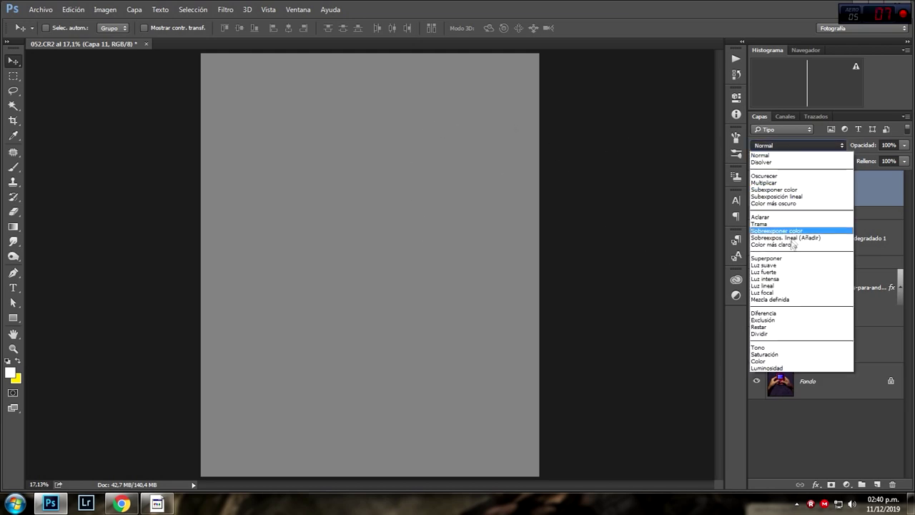
left_click(783, 266)
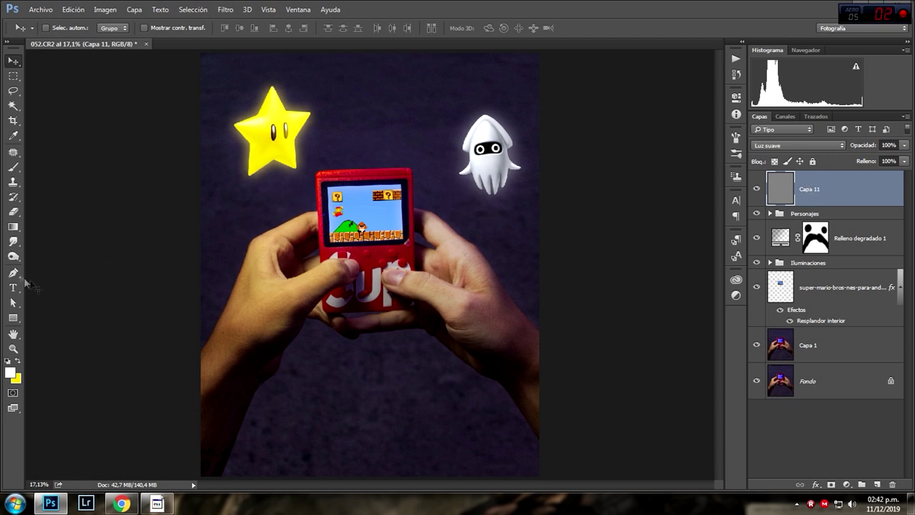
left_click(13, 257)
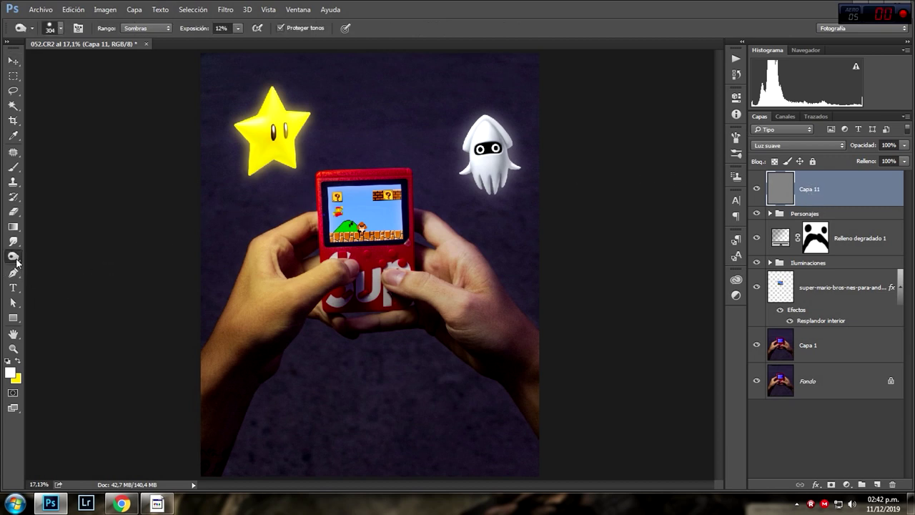
Set up the Burn tool on Sombras at 12% with a fully soft 0% hardness brush
right_click(16, 260)
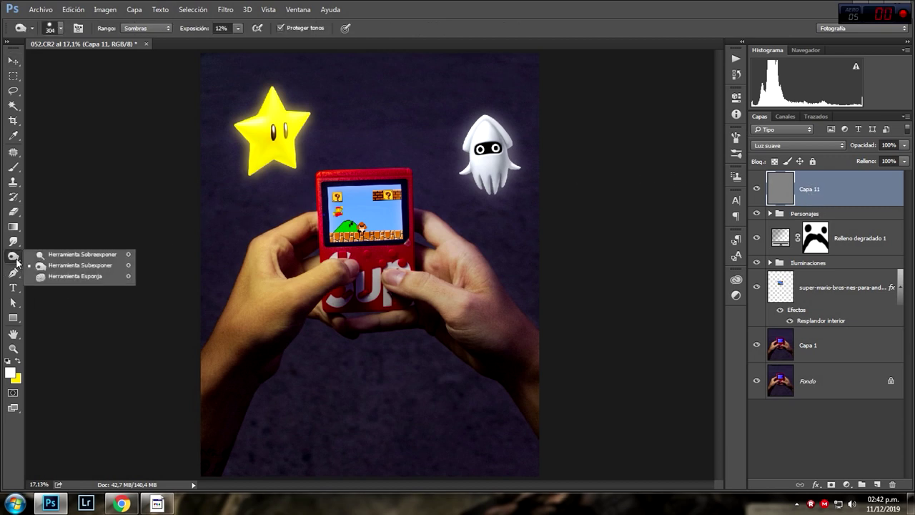
left_click(77, 267)
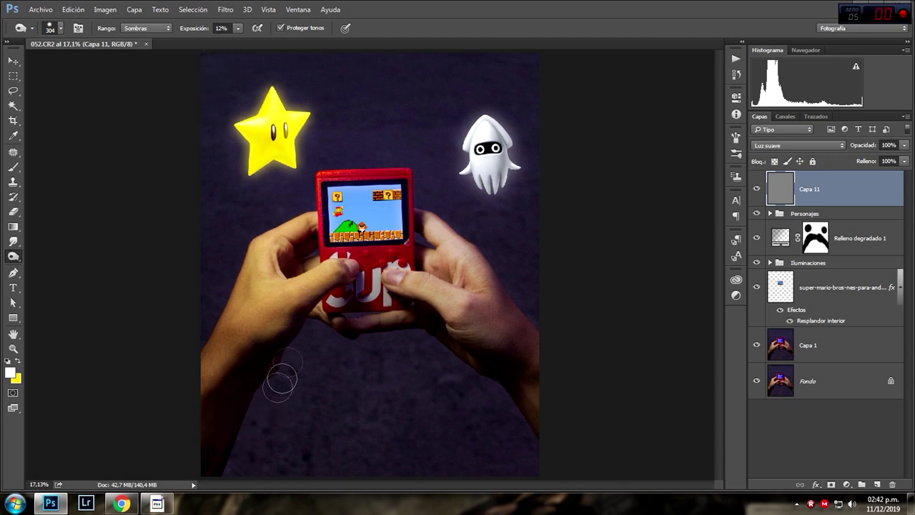
right_click(13, 256)
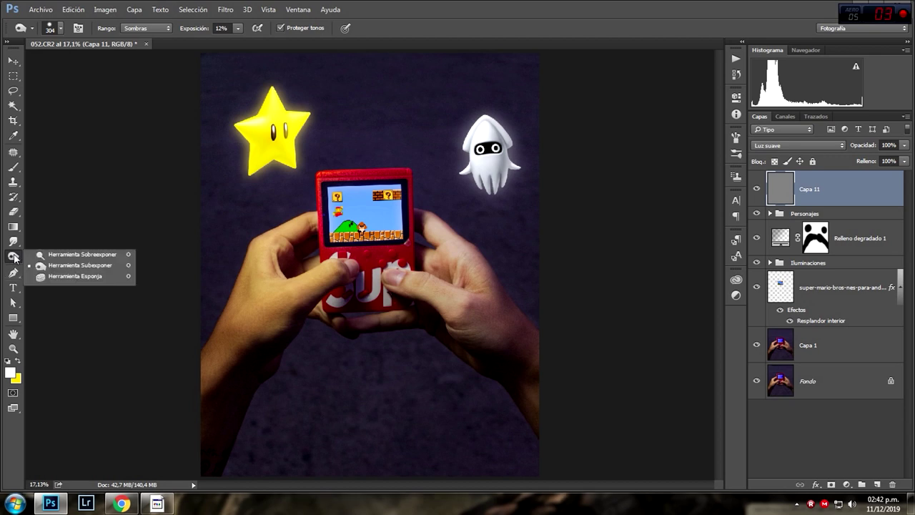
left_click(64, 256)
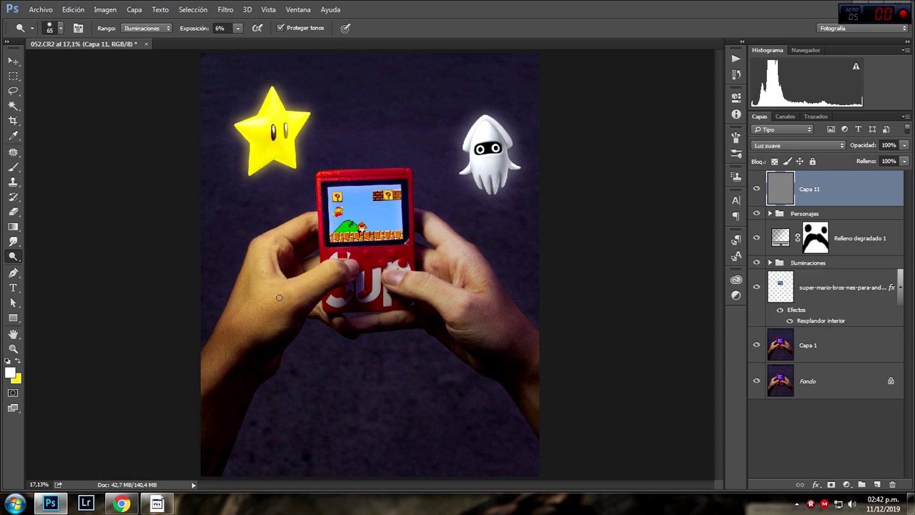
key("shift+o")
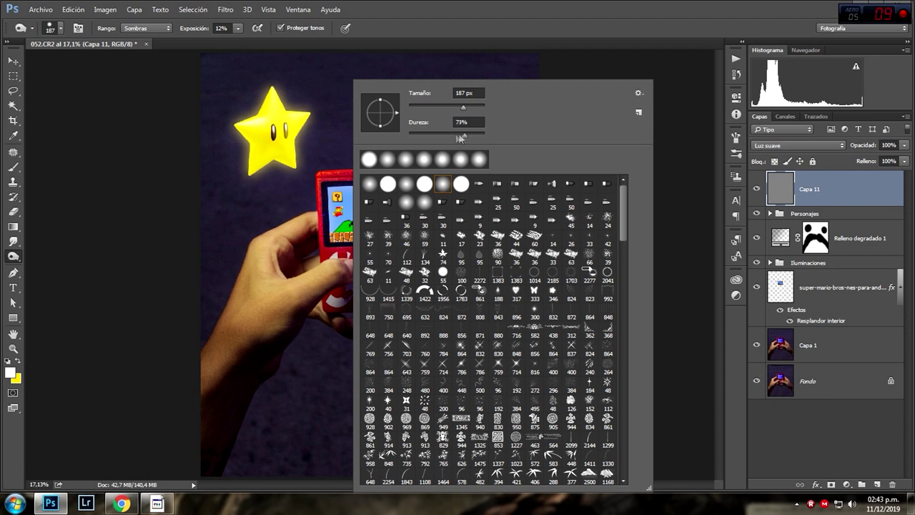
left_click_drag(461, 138, 382, 139)
key("Return")
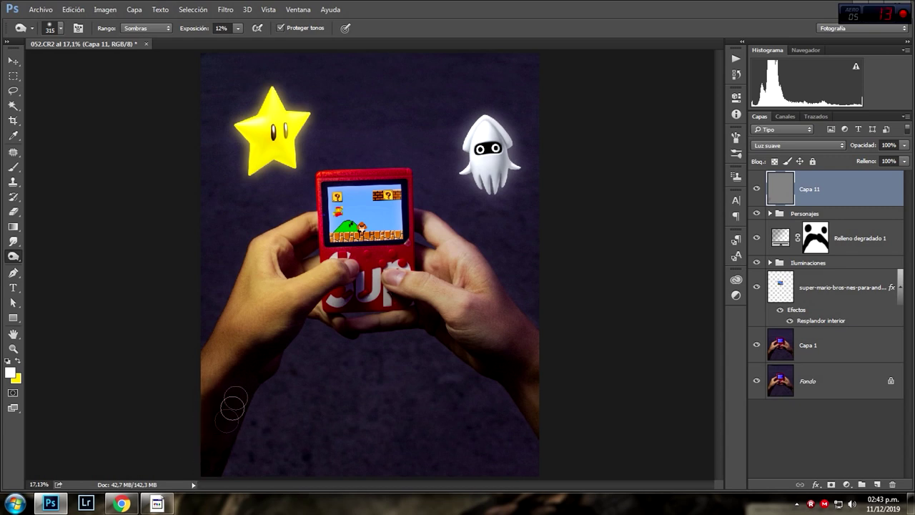
Burn shadows over the lower left forearm, resizing the brush between about 128 and 257 px
left_click_drag(231, 406, 245, 360)
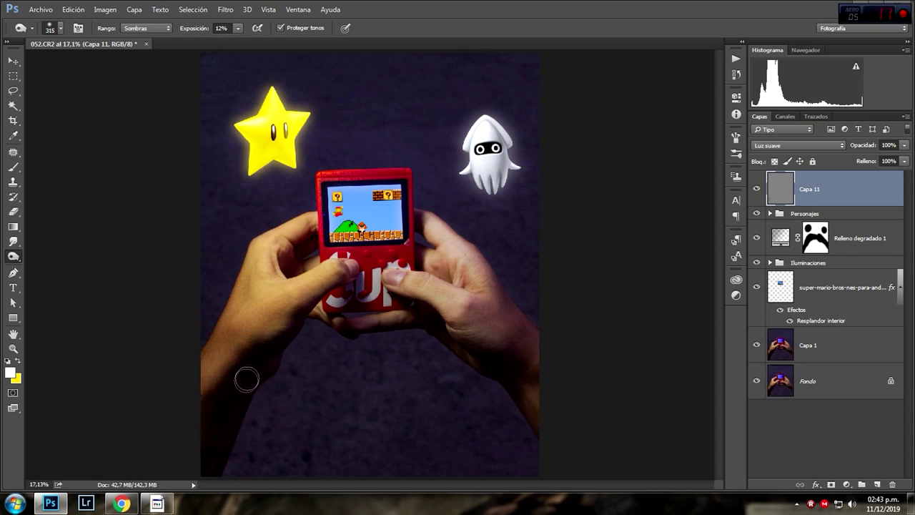
right_click(289, 264, "alt")
right_click(289, 263, "alt")
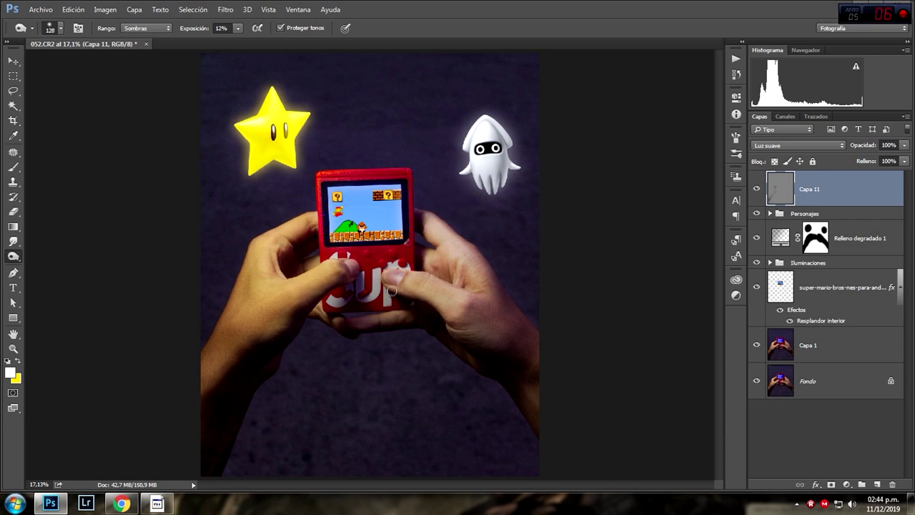
right_click(341, 290, "alt")
right_click(342, 330, "alt")
right_click(429, 308, "alt")
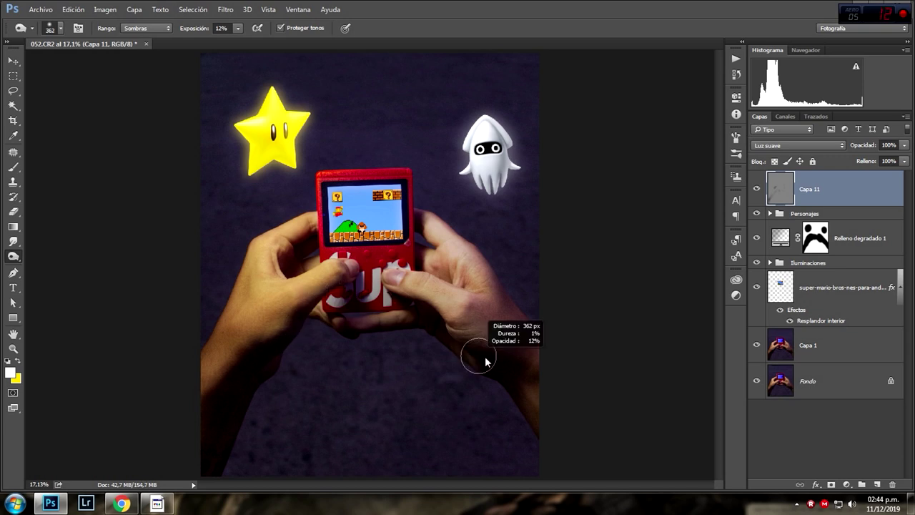
right_click(13, 258)
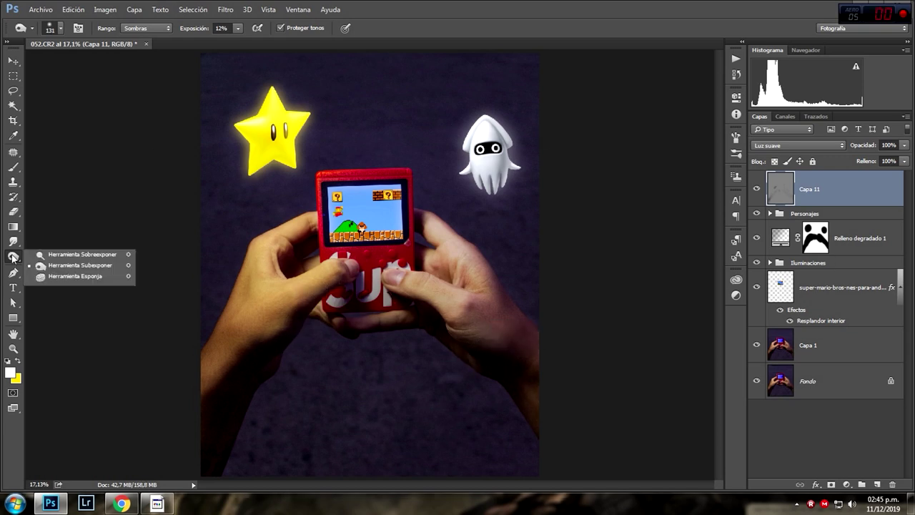
left_click(52, 256)
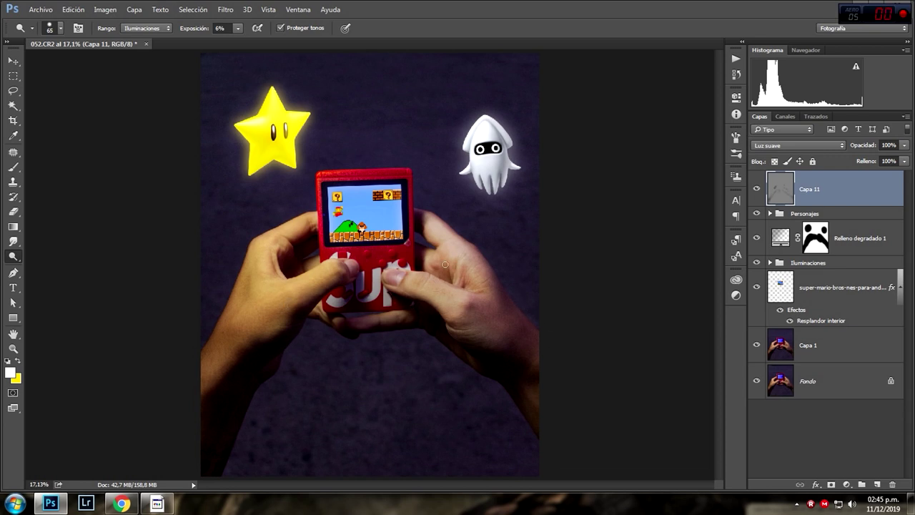
At 25% zoom, dodge highlights along the forearm, arm and hand with a 209–237 px brush
key("ctrl+plus")
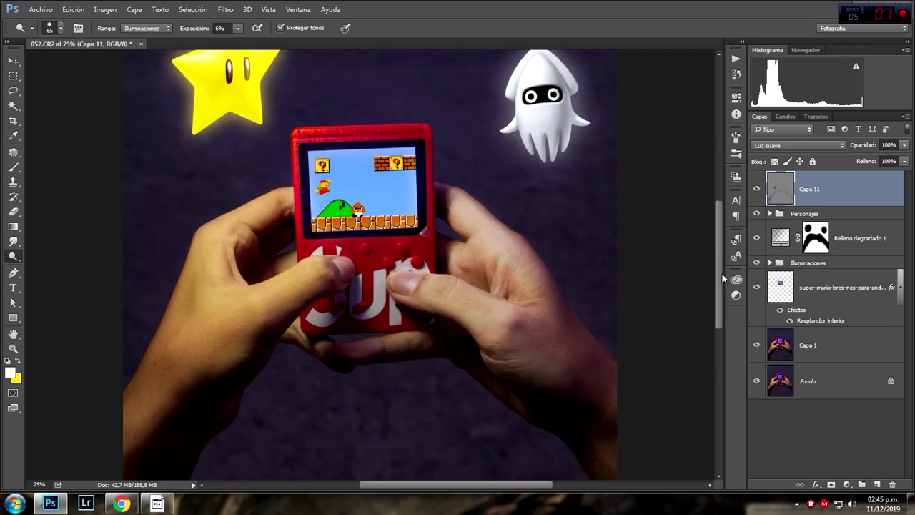
left_click_drag(721, 272, 721, 299)
left_click_drag(193, 288, 141, 322)
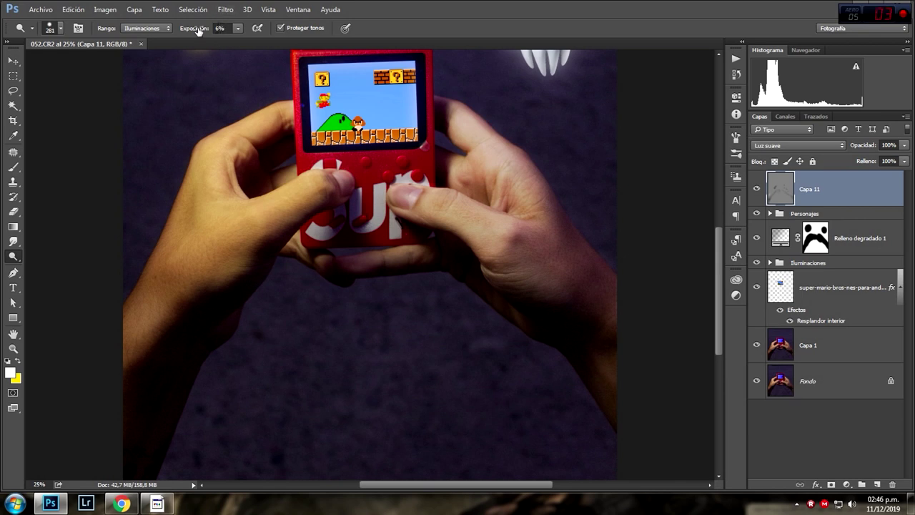
left_click_drag(188, 266, 193, 202)
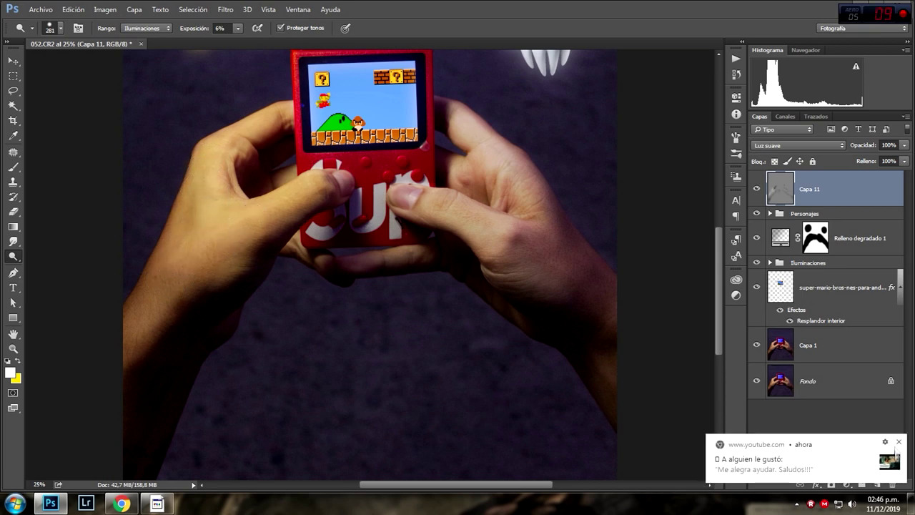
left_click_drag(259, 218, 247, 224)
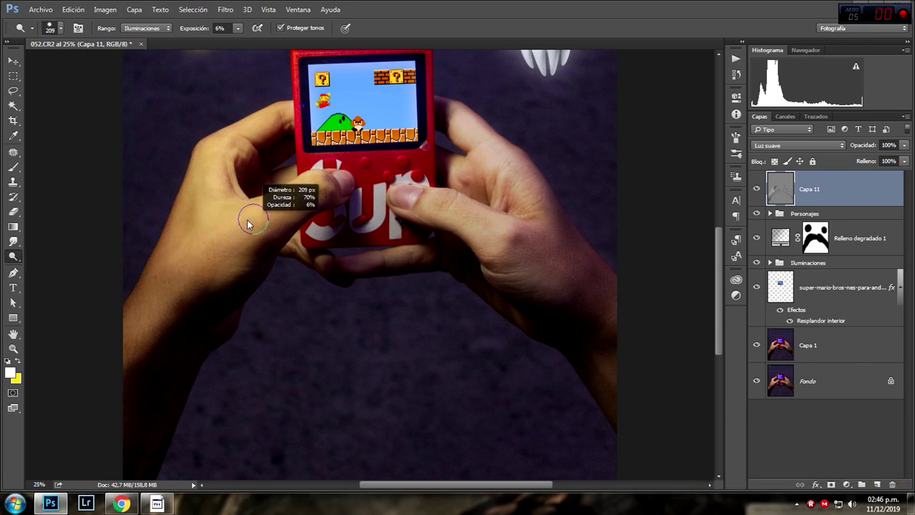
left_click_drag(236, 143, 229, 141)
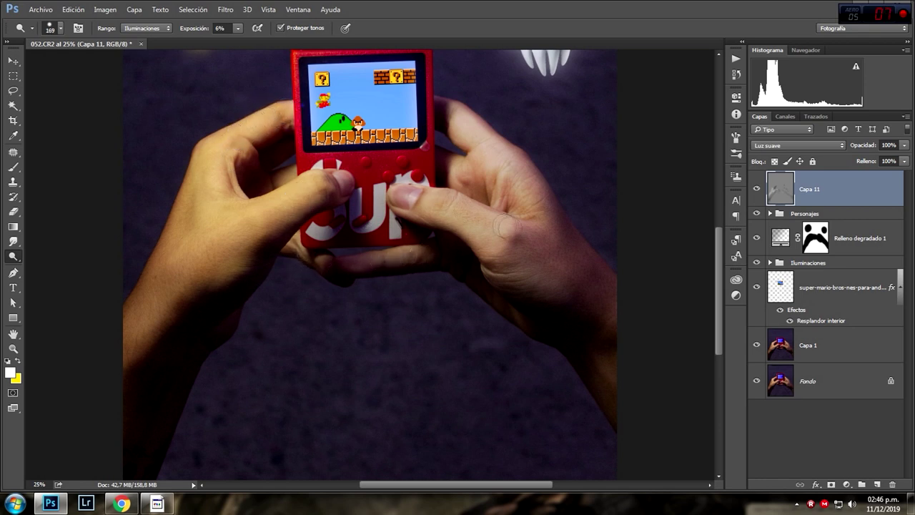
left_click_drag(583, 356, 591, 356)
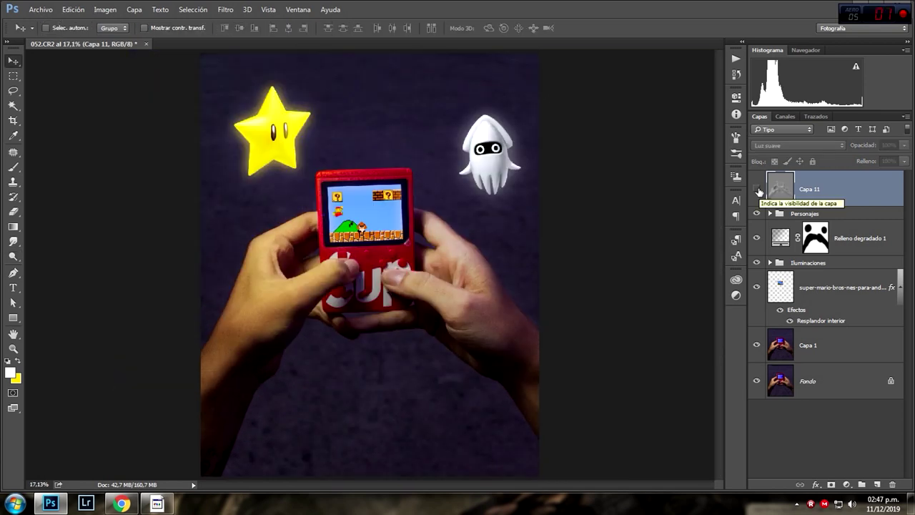
Show Capa 11 at 75% opacity and add a new empty layer, Capa 12, above it
left_click(758, 190)
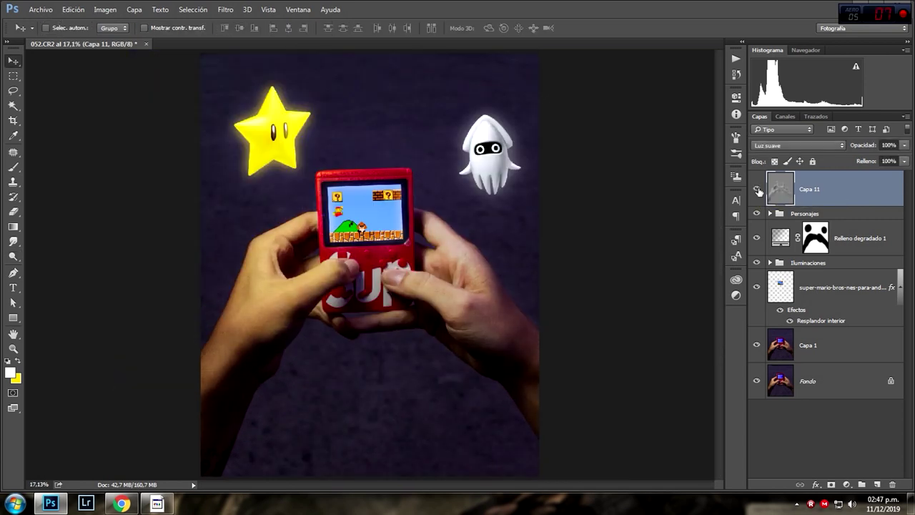
left_click(758, 191)
left_click(758, 190)
key("7")
key("5")
left_click(878, 484)
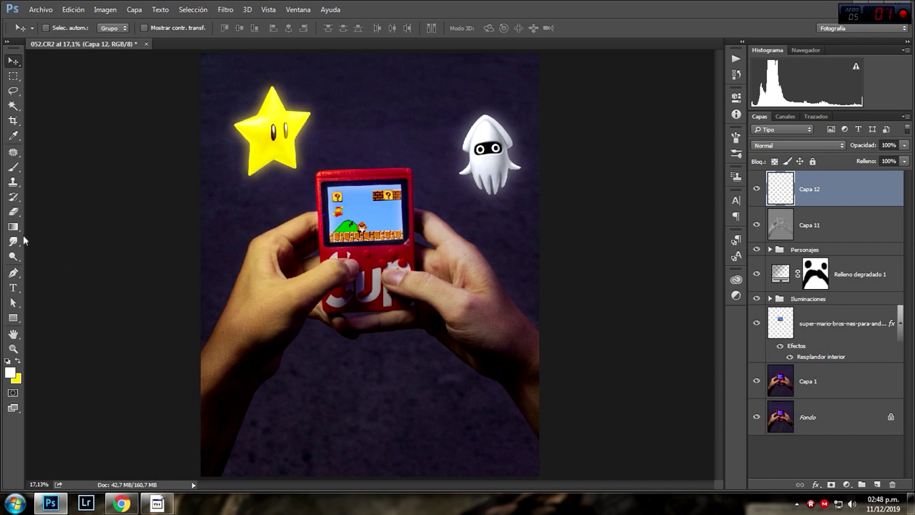
Drag a gradient upward from the bottom edge on Capa 12 to darken the lower photo
left_click(13, 226)
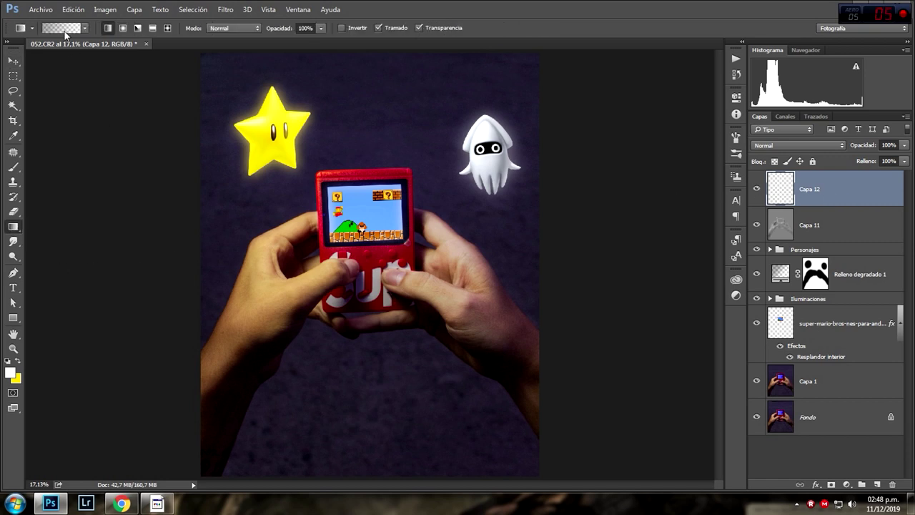
left_click(65, 29)
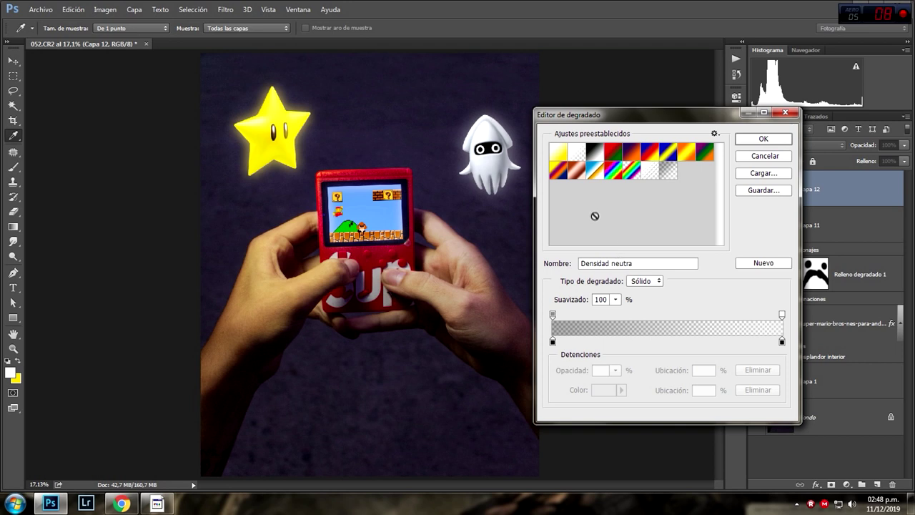
key("Return")
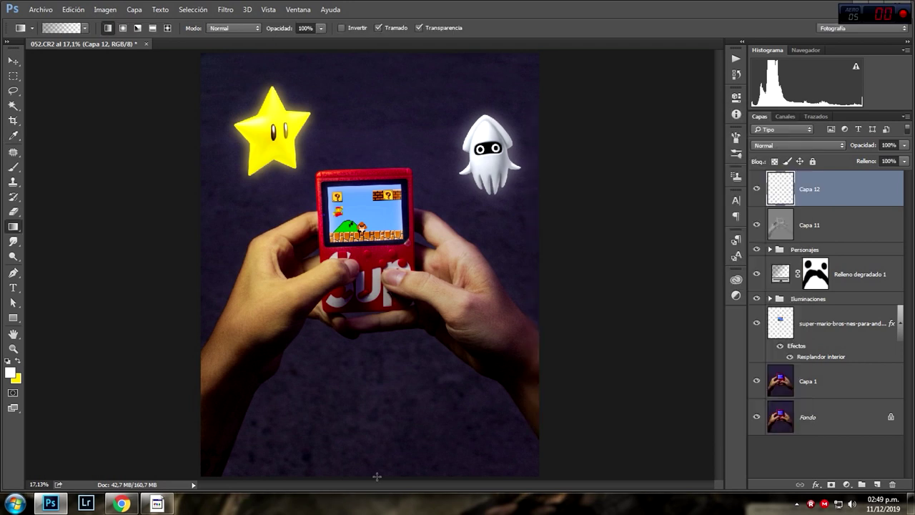
left_click_drag(377, 458, 396, 305)
mouse_move(410, 162)
left_mouse_down()
mouse_move(410, 138)
mouse_move(405, 236)
left_mouse_up()
mouse_move(386, 346)
left_mouse_down()
mouse_move(382, 369)
mouse_move(380, 294)
mouse_move(380, 319)
left_mouse_up()
left_click_drag(380, 310, 380, 310)
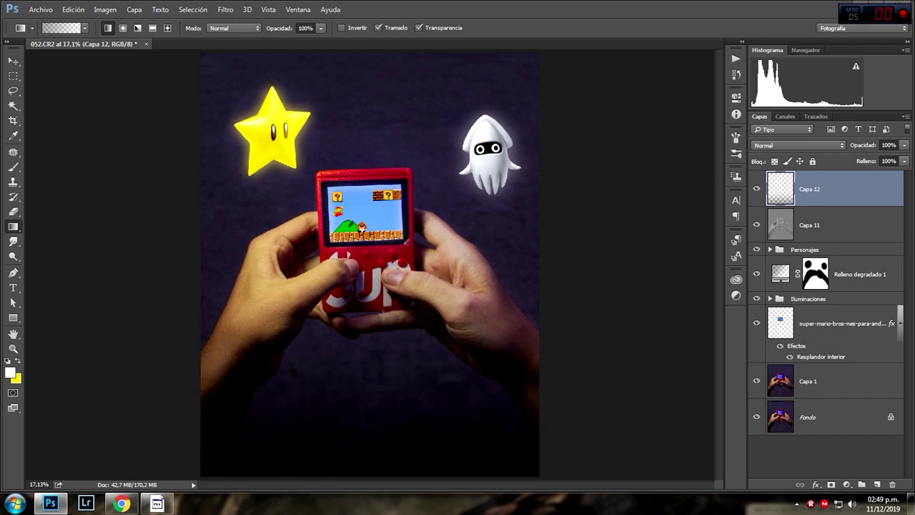
Lower Capa 12 to 65% opacity, compare it on and off, and add Capa 13 on top
left_click(13, 61)
left_click_drag(903, 146, 882, 160)
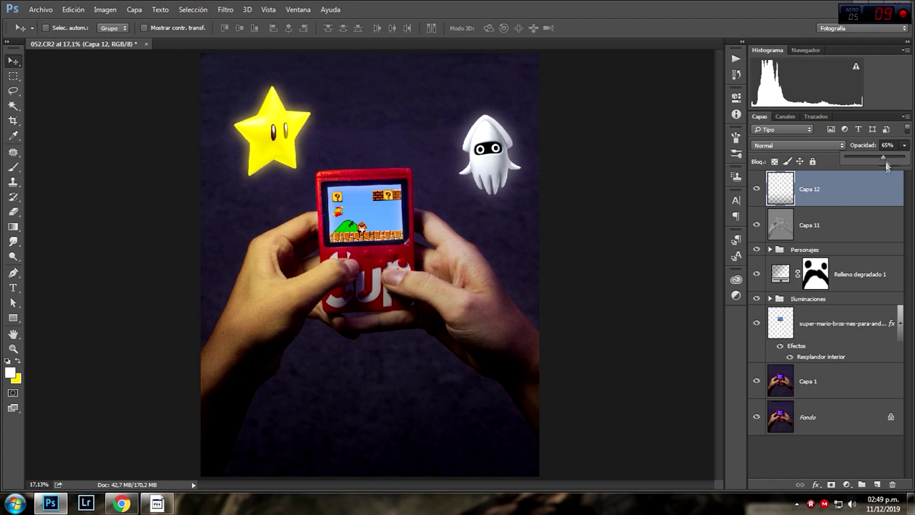
left_click(758, 189)
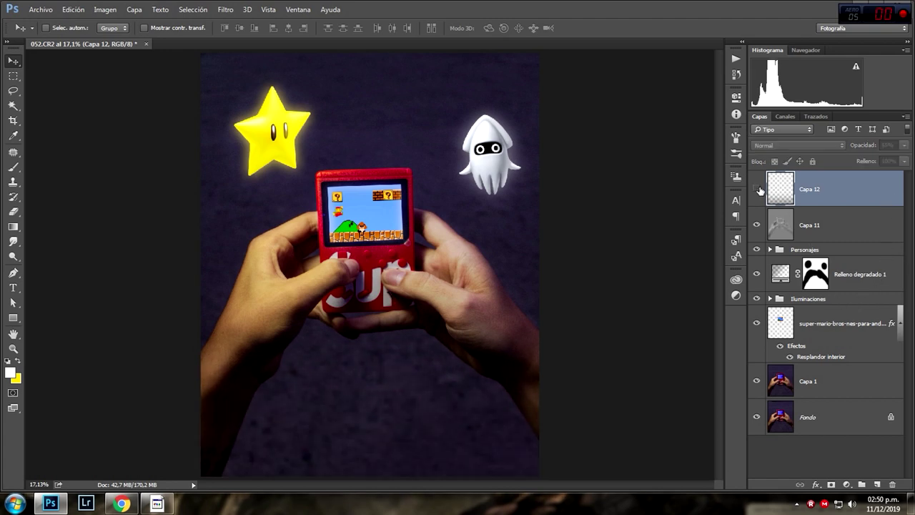
left_click(757, 189)
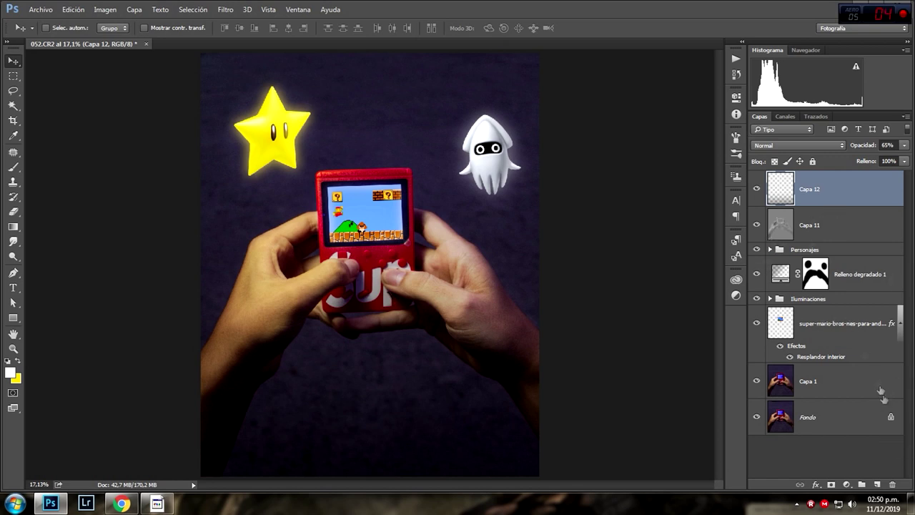
left_click(879, 485)
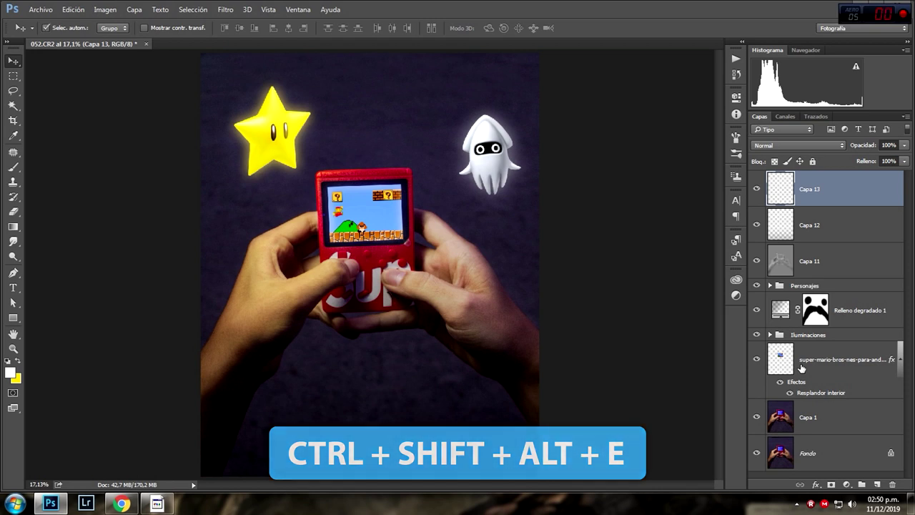
Stamp all visible layers into Capa 13 with Ctrl+Shift+Alt+E, then hide Capa 13
key("ctrl+shift+alt+e")
key("e")
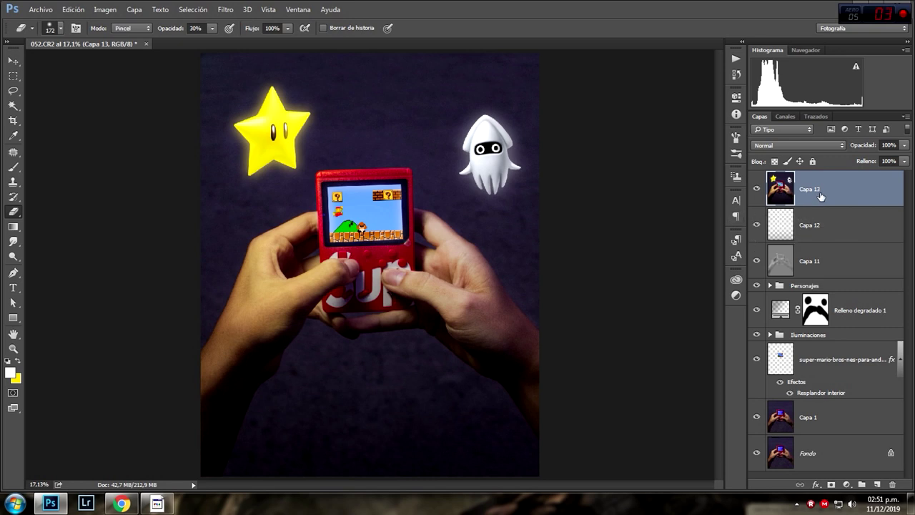
left_click(758, 189)
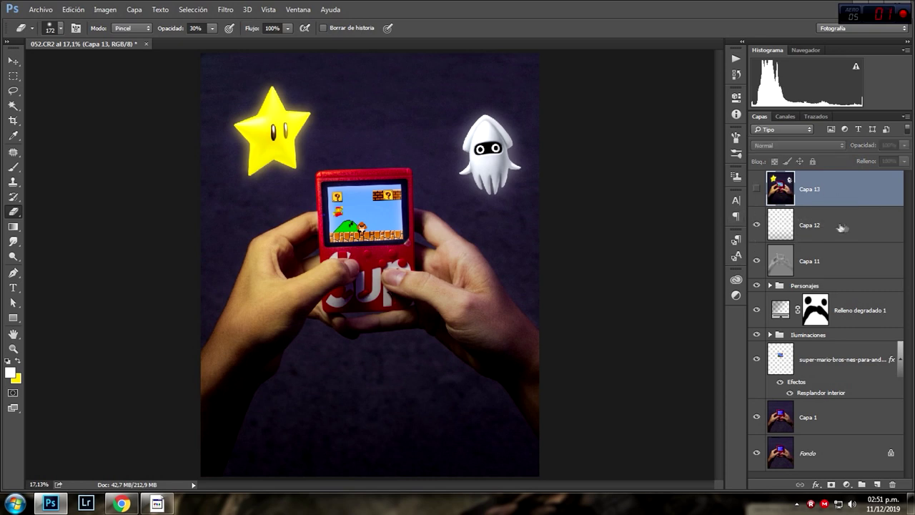
Duplicate and group Capa 12 through Capa 1, merge that group, then delete the merged layer
left_click(856, 228)
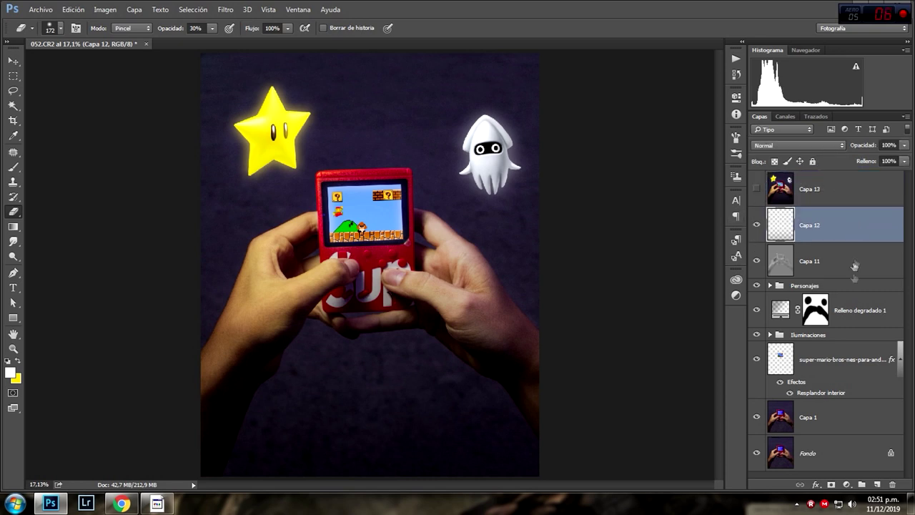
left_click(845, 421, "shift")
key("v")
key("ctrl+j")
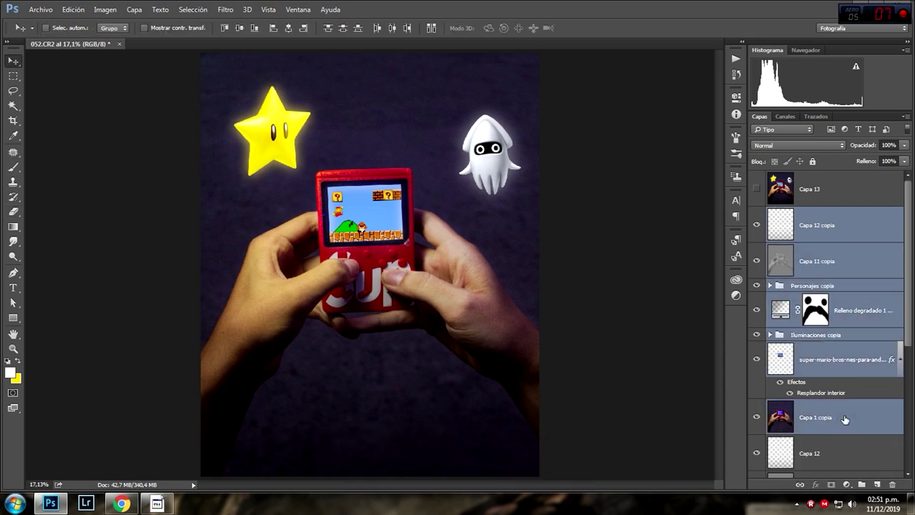
key("ctrl+g")
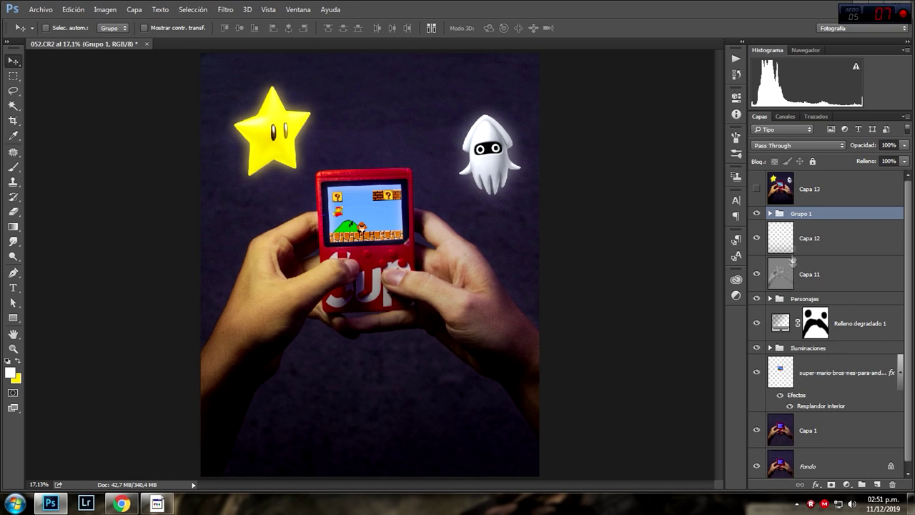
right_click(820, 215)
left_click(727, 380)
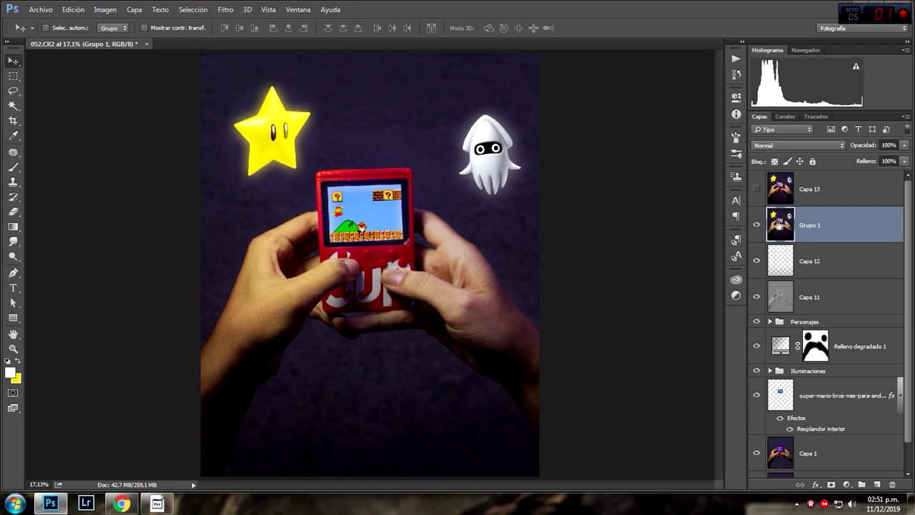
key("Delete")
Show Capa 13, group Capa 12 through Capa 1 into Grupo 1, and hide Grupo 1
left_click(757, 189)
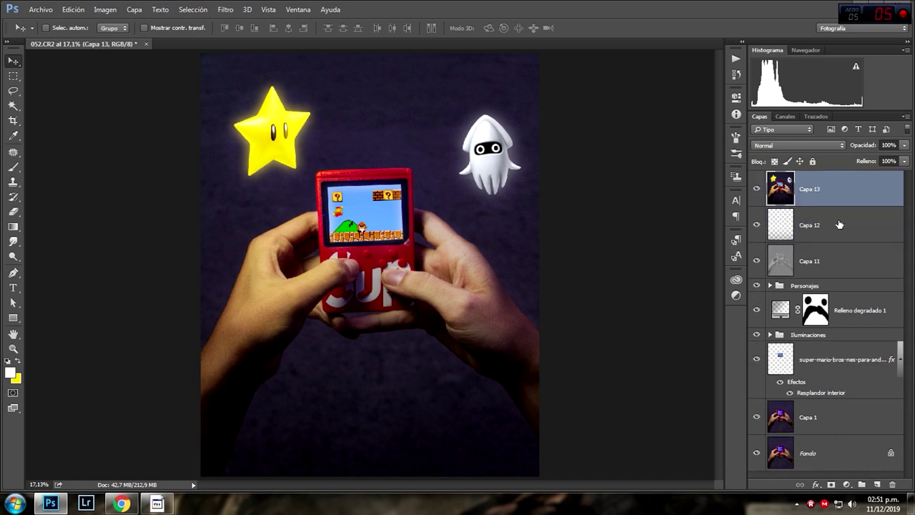
left_click(839, 412, "shift")
key("ctrl+g")
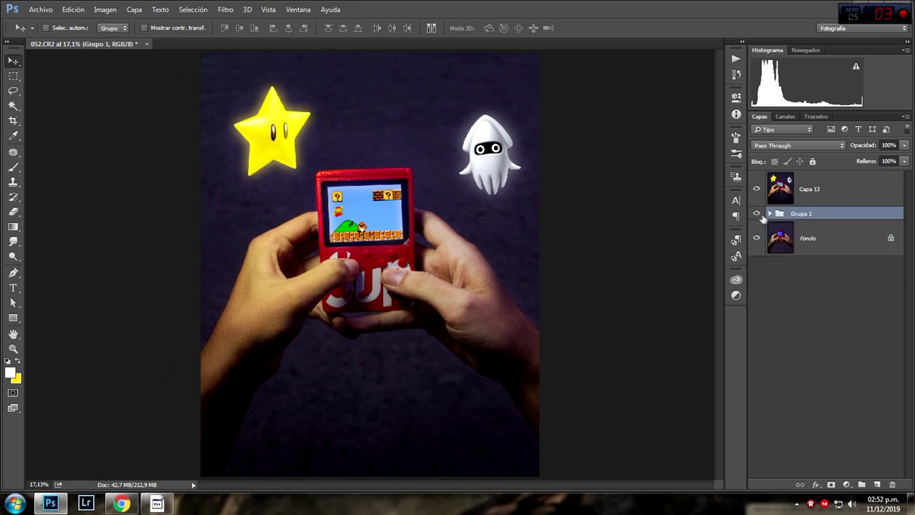
left_click(757, 213)
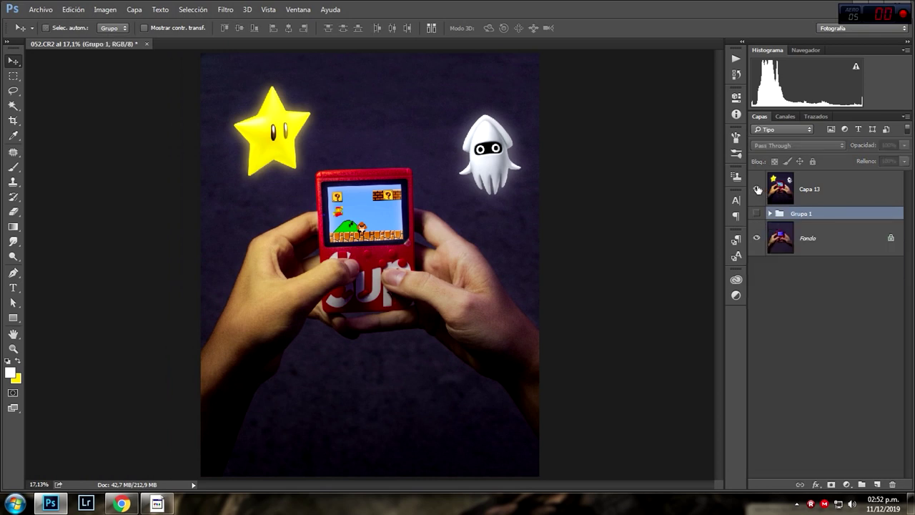
Toggle Capa 13 on and off to compare against the original photo, leaving it selected
left_click(756, 189)
left_click(758, 189)
left_click(758, 189)
left_click(758, 189)
left_click(758, 189)
left_click(758, 189)
left_click(812, 191)
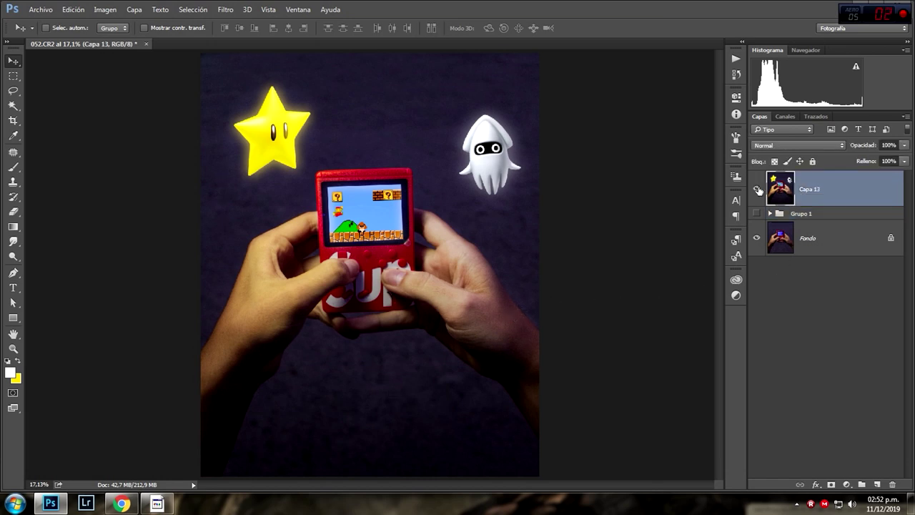
Duplicate Capa 13 and open the copy in the Camera Raw filter
key("ctrl+j")
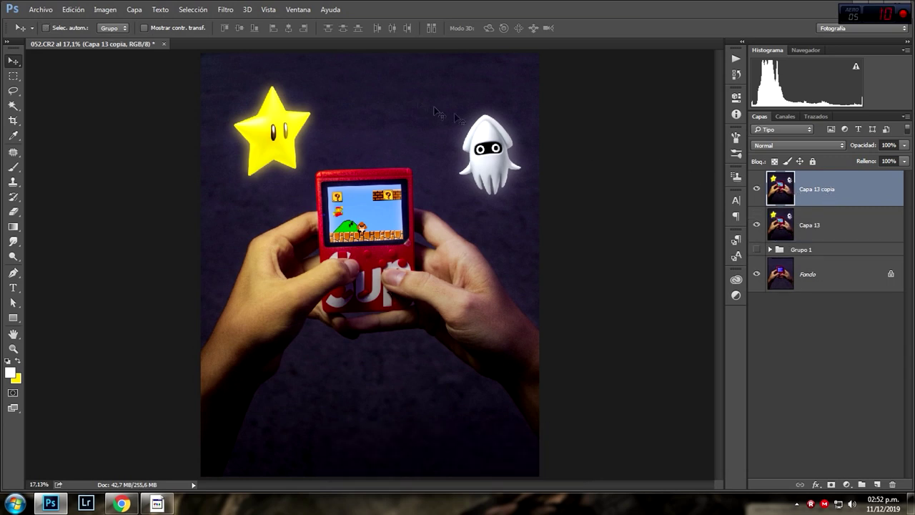
left_click(226, 10)
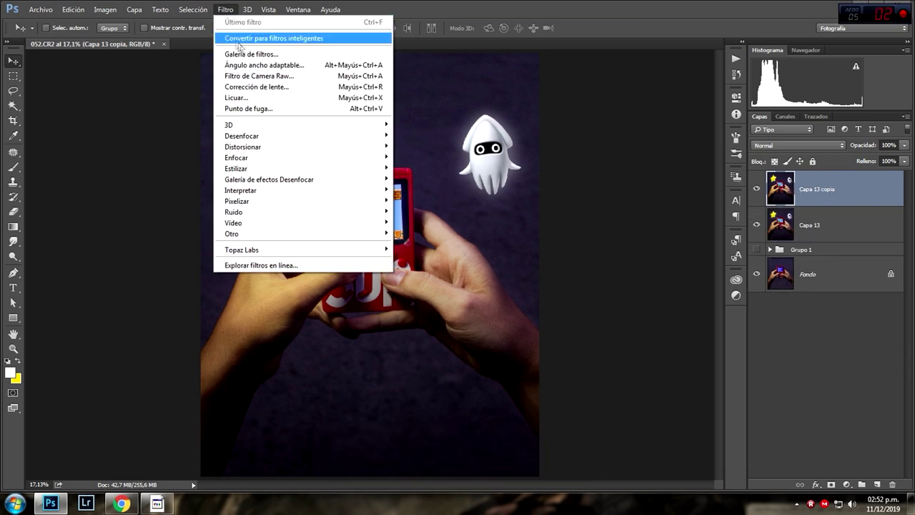
left_click(254, 76)
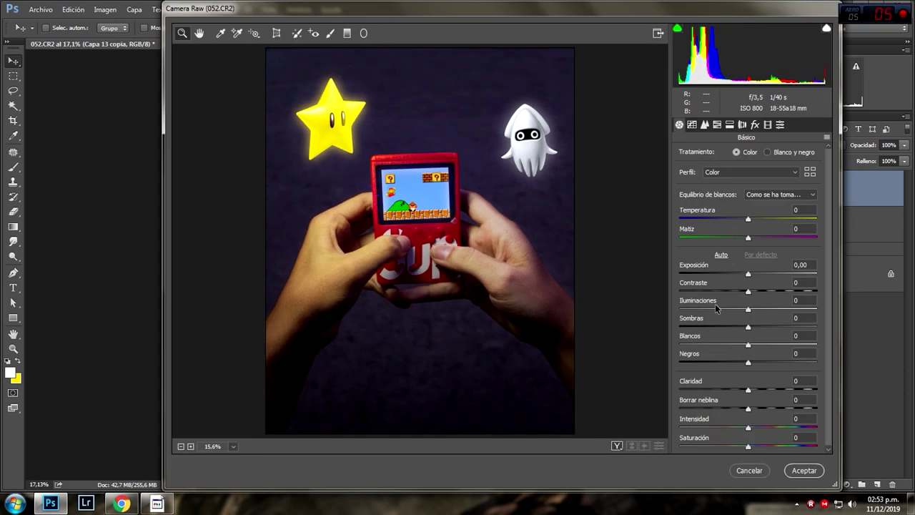
In Básico, set Temperatura +9, Matiz +6 and Claridad +11
left_click_drag(748, 222, 740, 221)
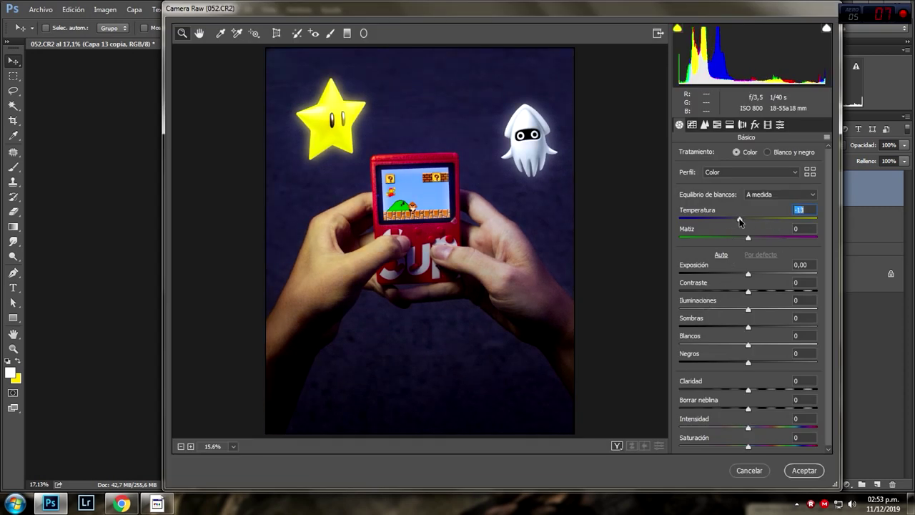
left_click_drag(742, 222, 761, 223)
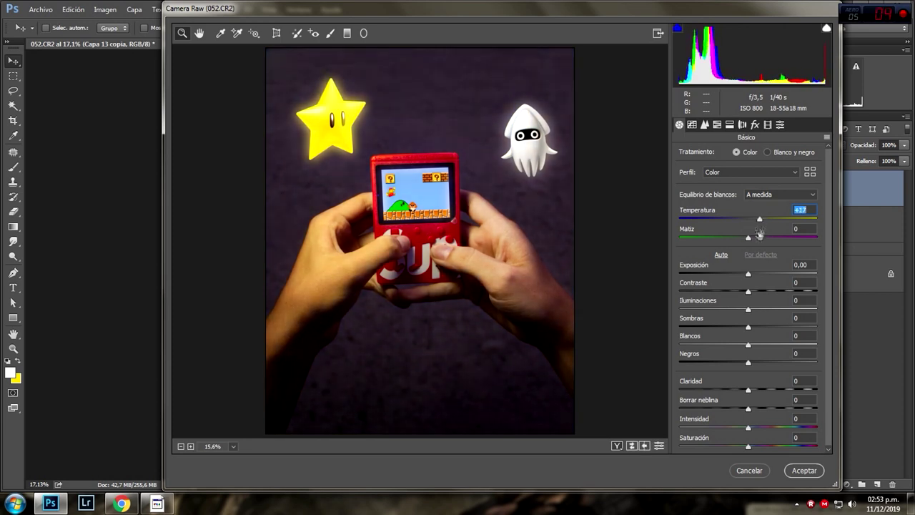
mouse_move(748, 238)
left_mouse_down()
mouse_move(727, 241)
mouse_move(748, 239)
mouse_move(755, 219)
left_mouse_up()
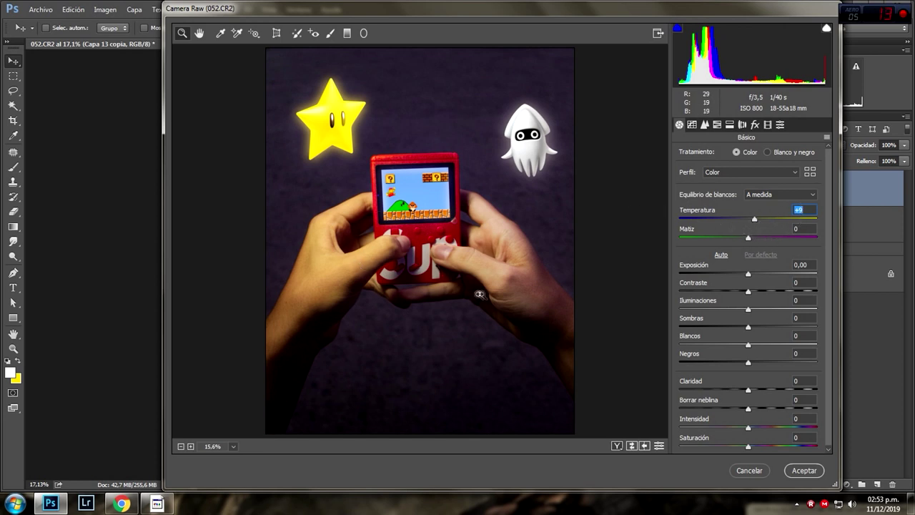
left_click_drag(749, 240, 752, 241)
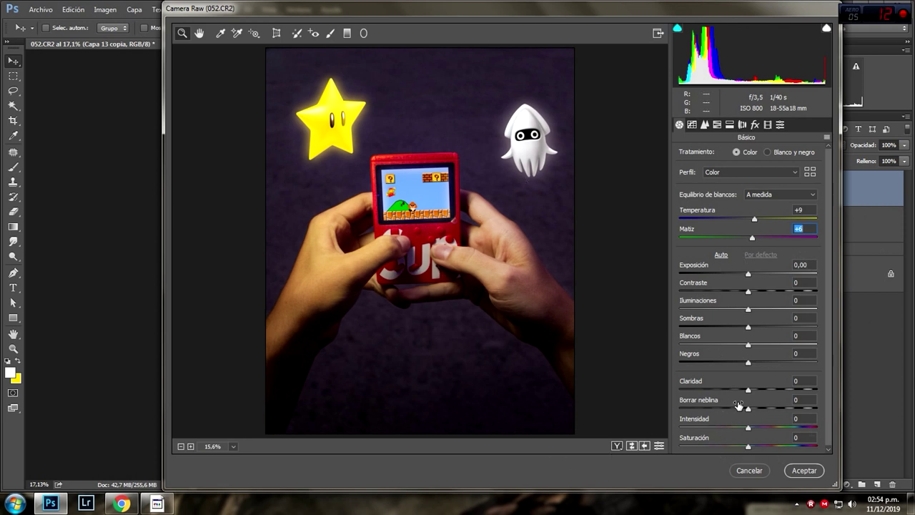
left_click_drag(748, 391, 755, 392)
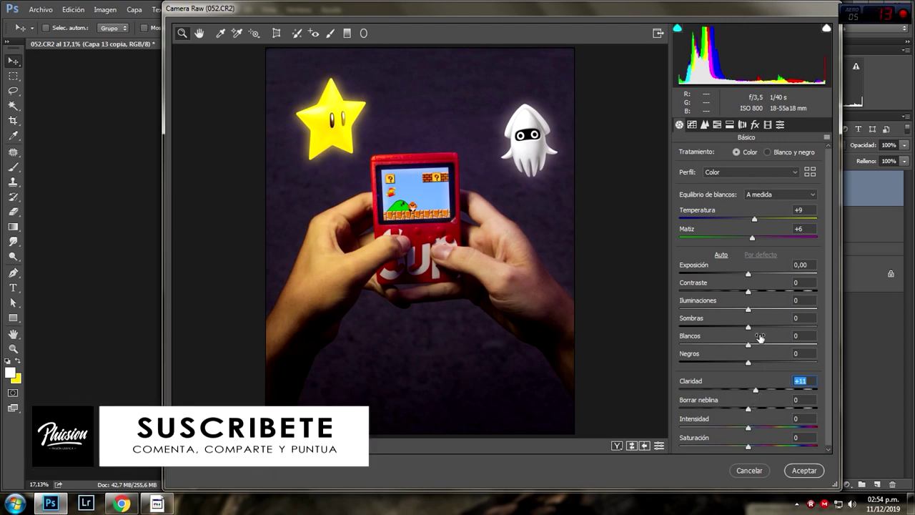
left_click(769, 126)
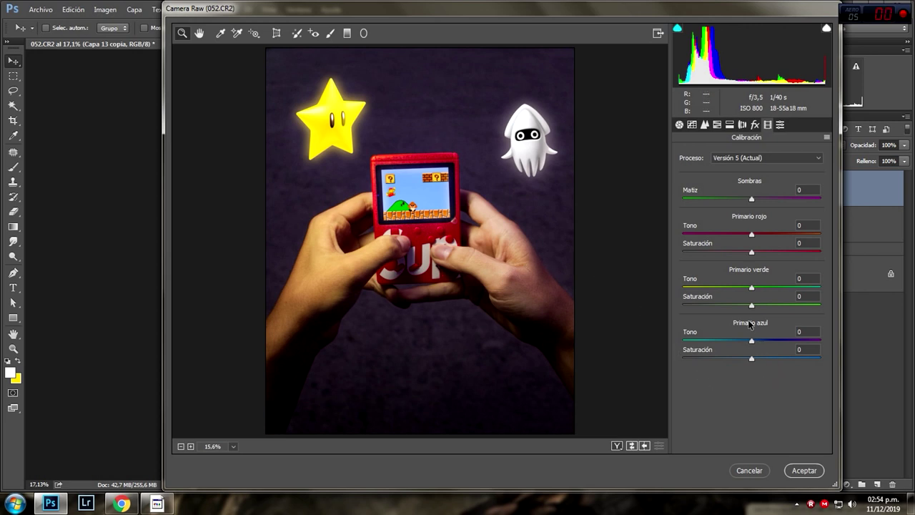
Set Calibración Primario azul Tono to -47 and HSL Amarillos Tono to +23
left_click_drag(751, 341, 724, 343)
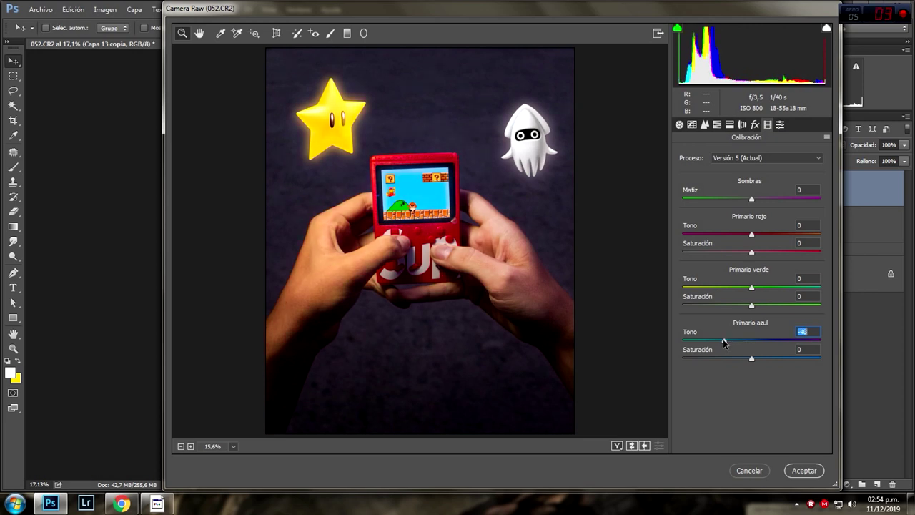
left_click_drag(724, 343, 719, 342)
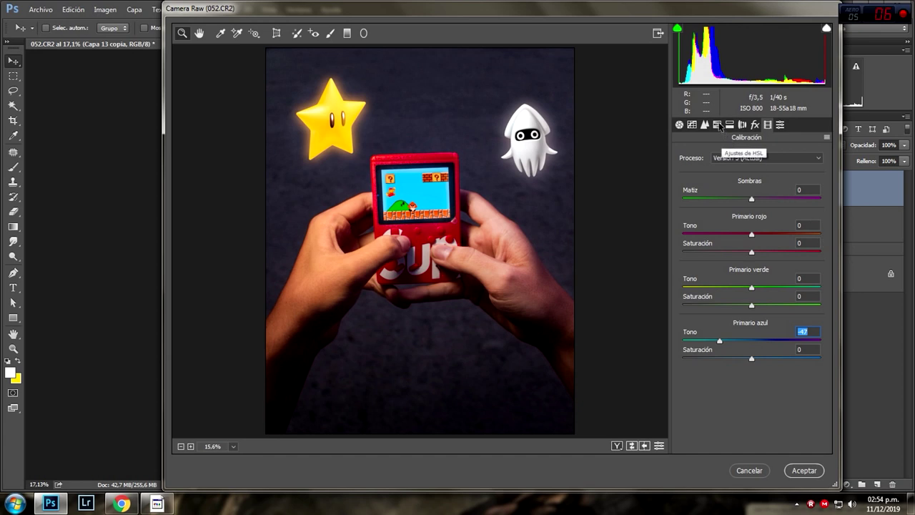
left_click(718, 125)
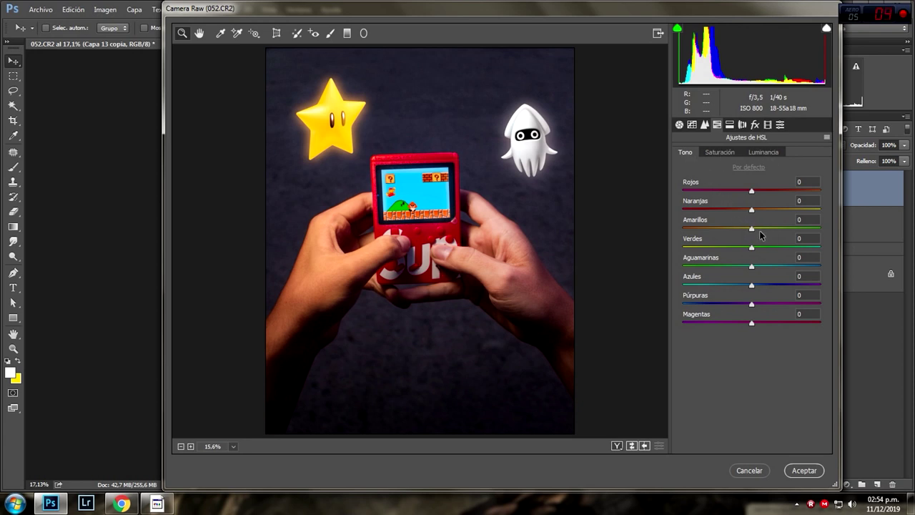
left_click(768, 125)
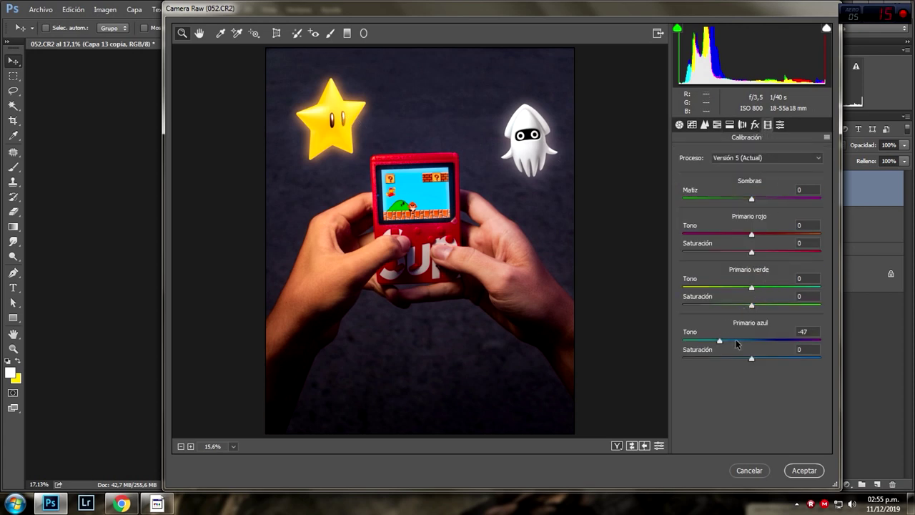
left_click(718, 125)
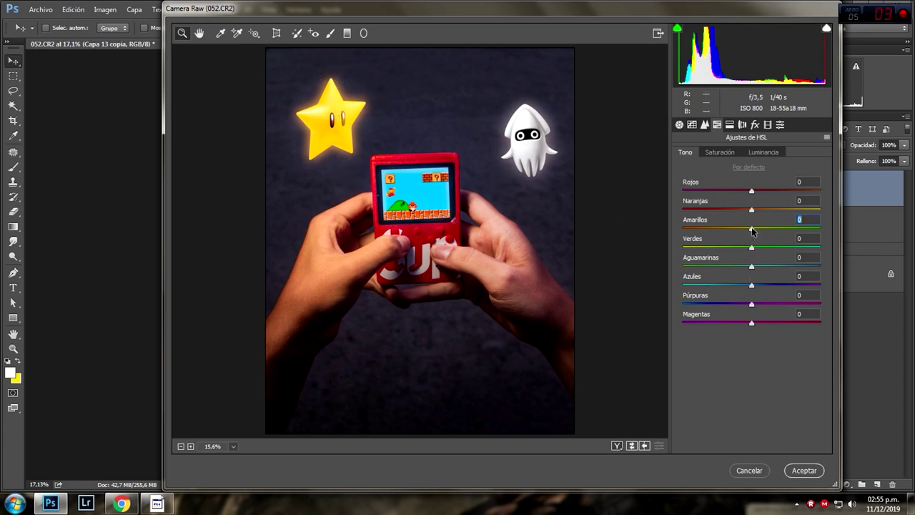
left_click_drag(756, 231, 769, 230)
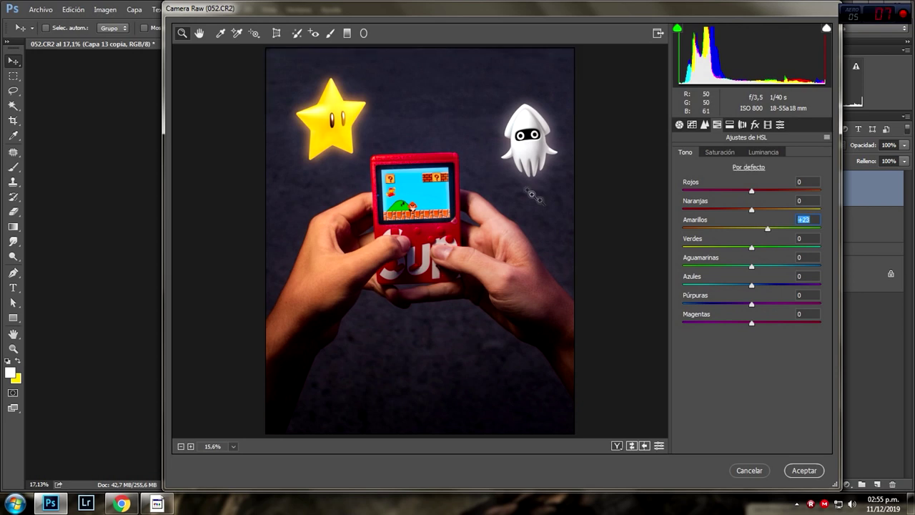
left_click(363, 33)
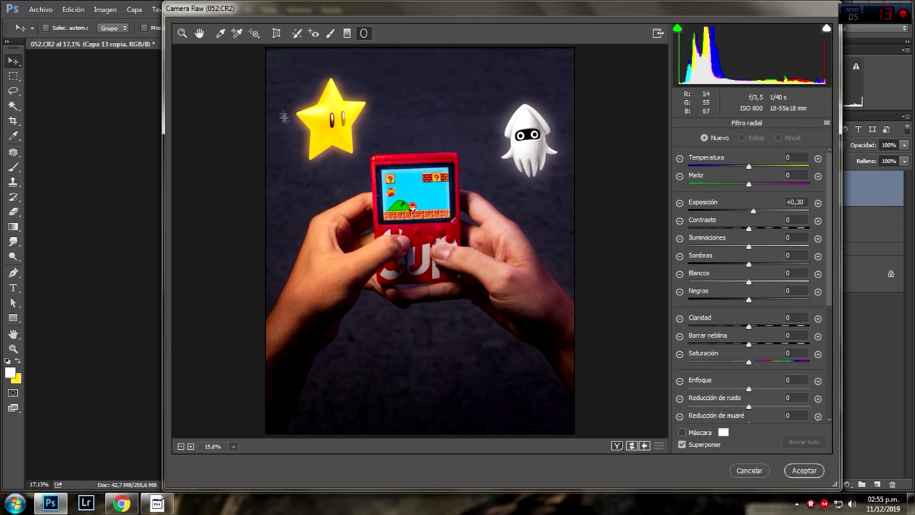
Add a reshaped radial filter around the star with Temperatura +13 and Exposición +0,15
left_click_drag(281, 106, 358, 188)
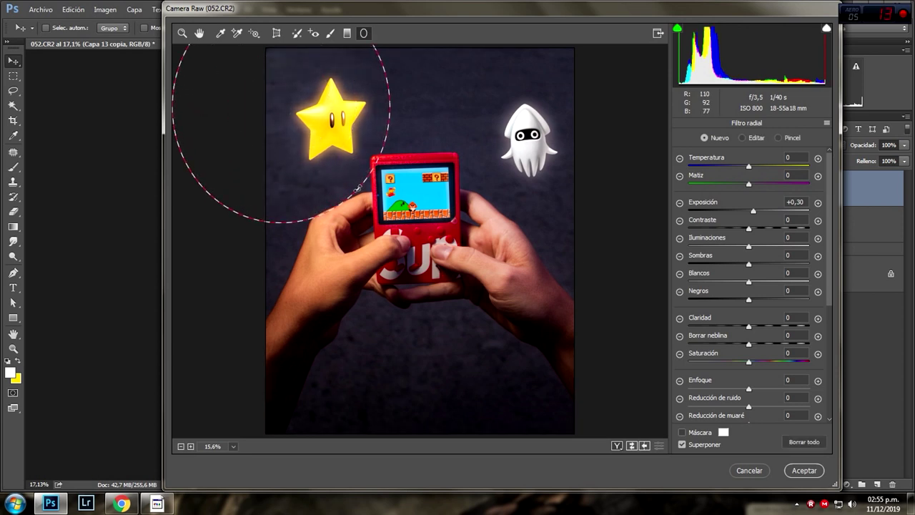
left_click_drag(286, 101, 322, 177)
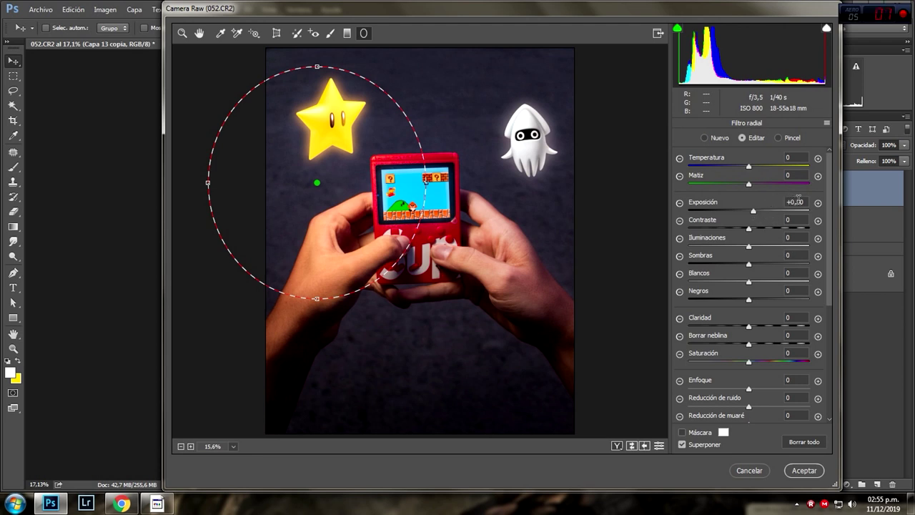
double_click(751, 211)
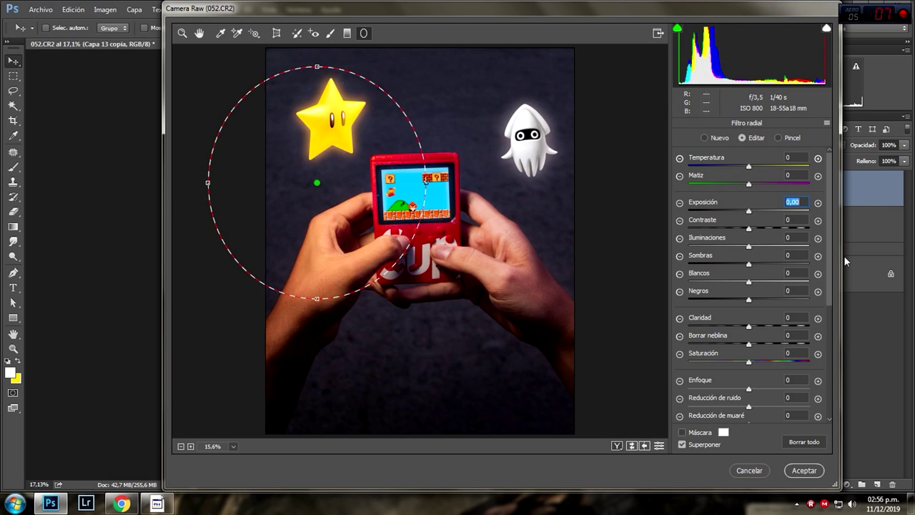
left_click_drag(751, 211, 755, 213)
left_click_drag(750, 166, 757, 166)
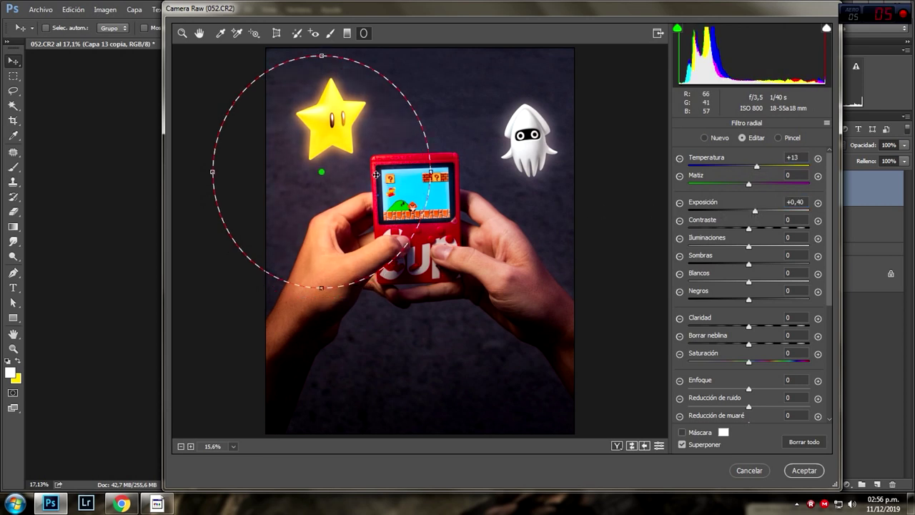
mouse_move(317, 182)
left_mouse_down()
mouse_move(163, 223)
mouse_move(387, 177)
left_mouse_up()
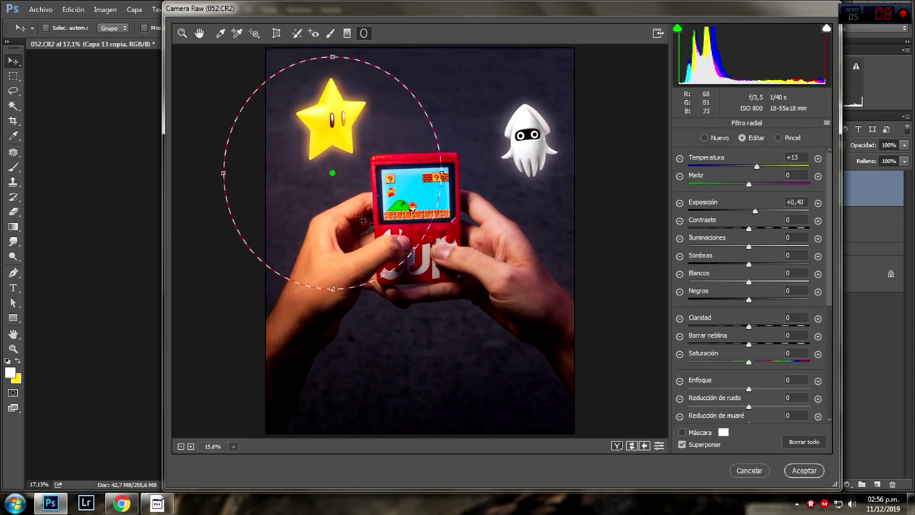
left_click_drag(755, 211, 752, 212)
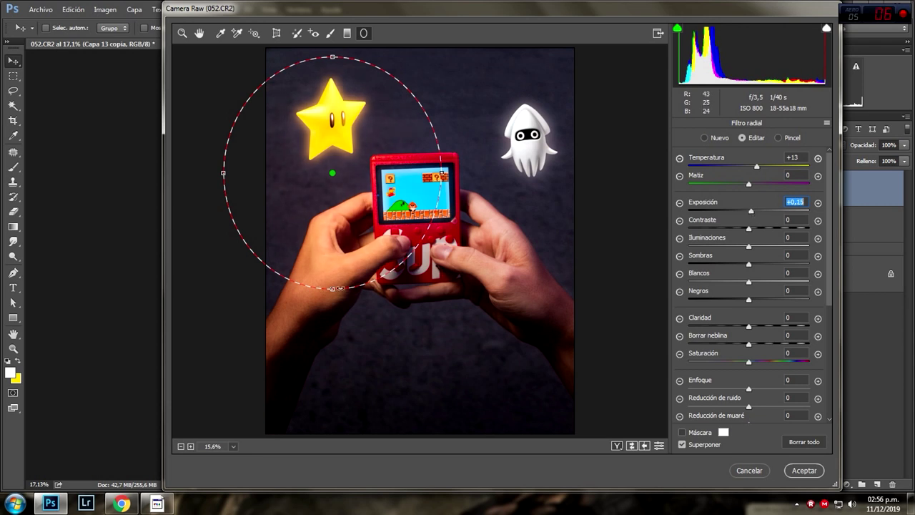
left_click_drag(333, 288, 331, 316)
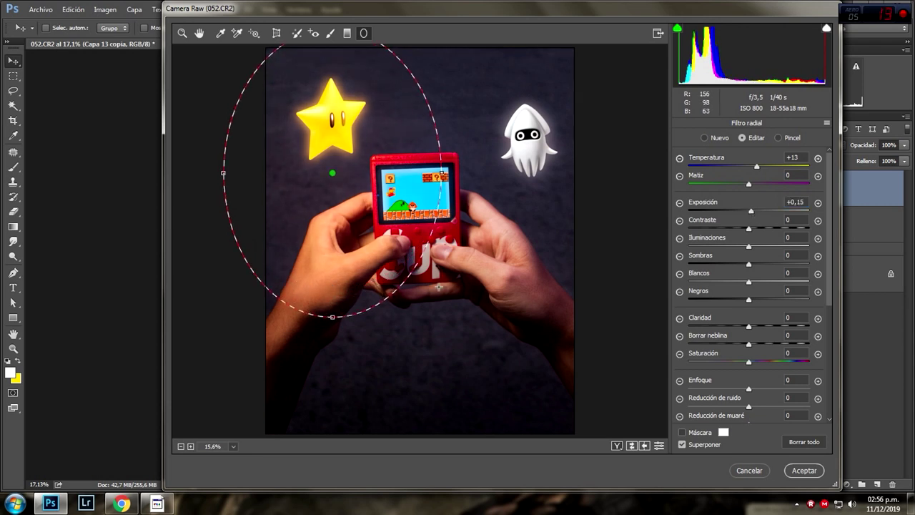
mouse_move(434, 219)
left_mouse_down()
mouse_move(452, 212)
mouse_move(377, 209)
left_mouse_up()
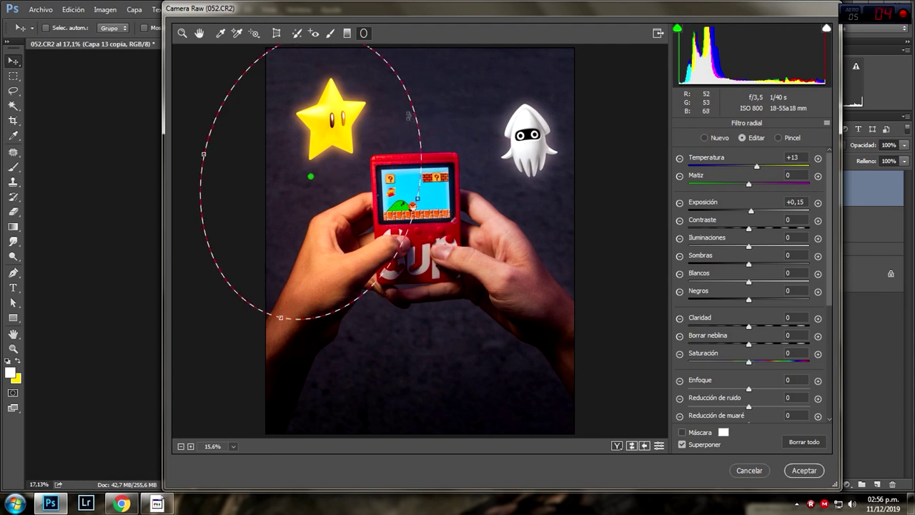
Add a second radial filter around the squid with Temperatura -7 and Exposición +0,25
left_click_drag(523, 191, 636, 167)
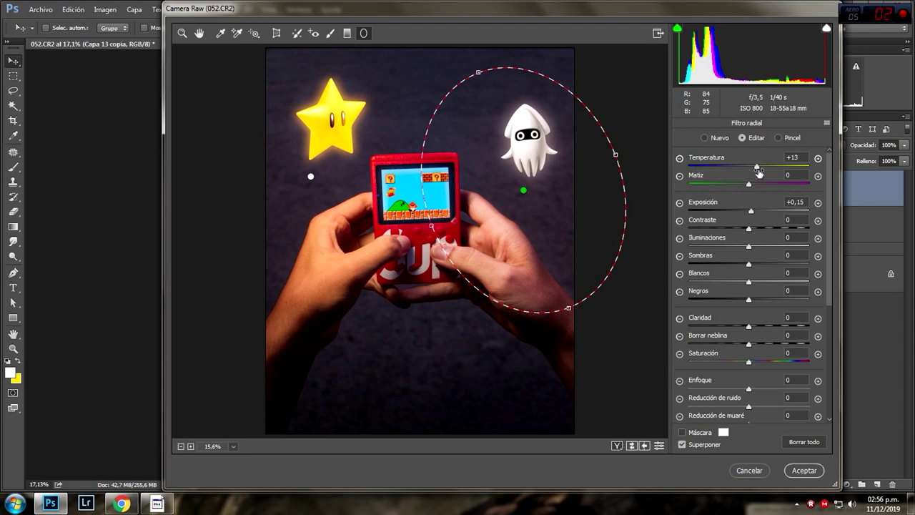
double_click(757, 167)
left_click_drag(750, 167, 745, 169)
left_click(752, 213)
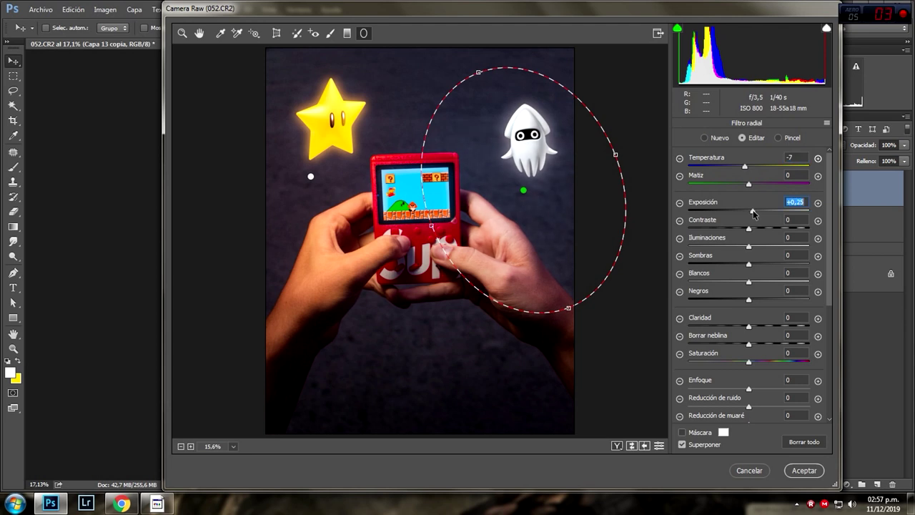
key("h")
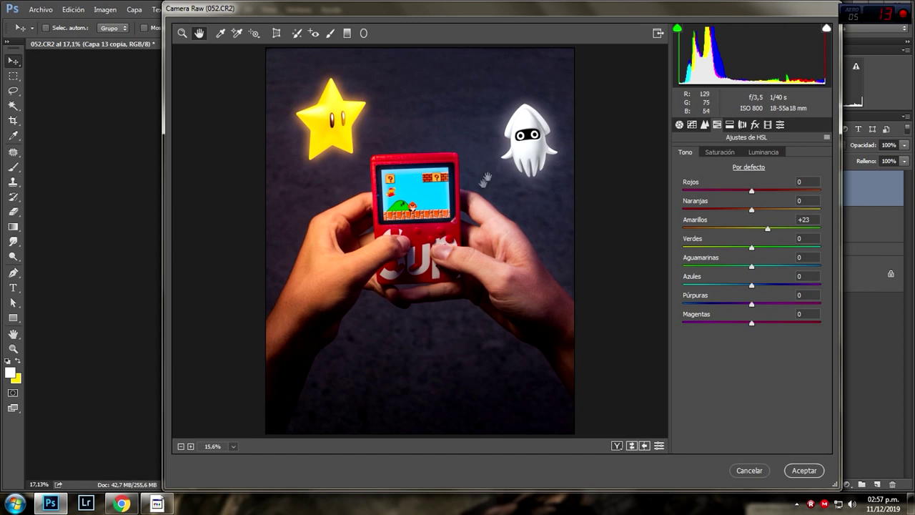
left_click(331, 38)
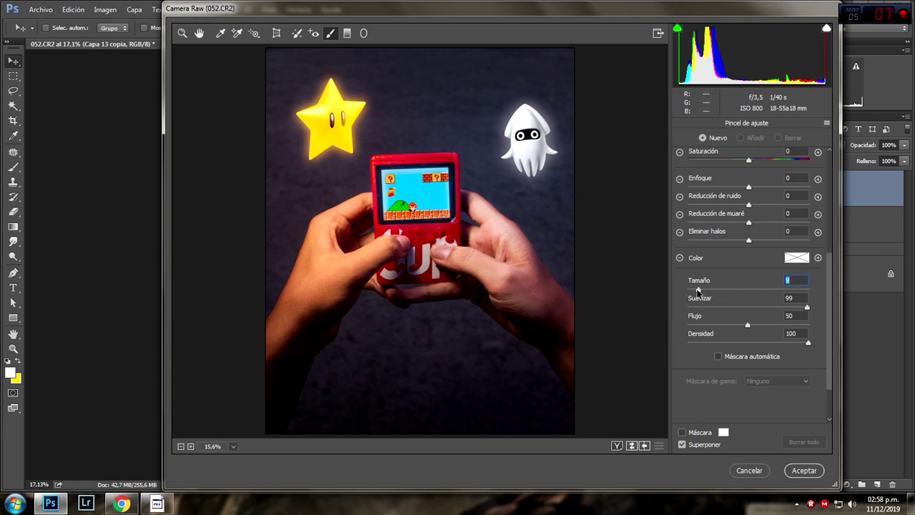
Zero the brush Temperatura and Exposición, set Claridad to +16, and paint it over the hands
left_click_drag(698, 291, 701, 291)
scroll(774, 250, "up", 1)
scroll(781, 264, "up", 5)
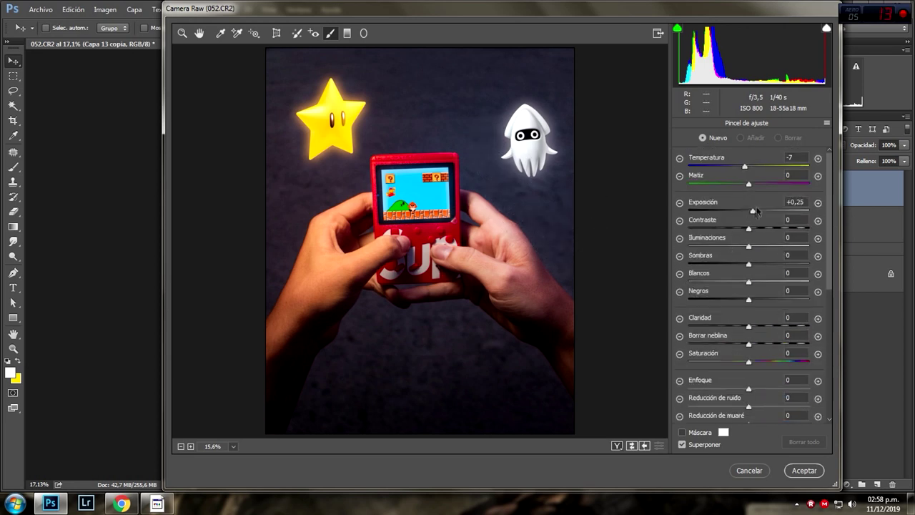
double_click(746, 165)
left_click(754, 211)
double_click(751, 210)
left_click_drag(756, 328, 760, 328)
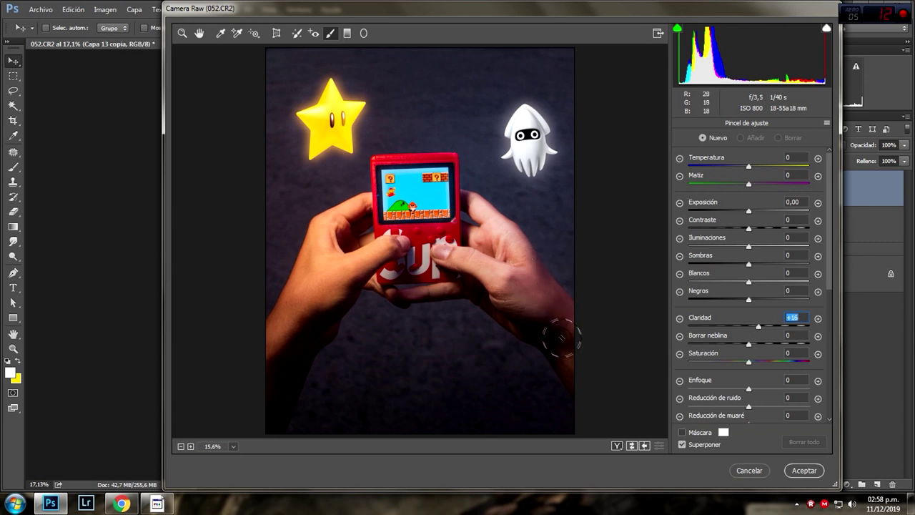
left_click(577, 358)
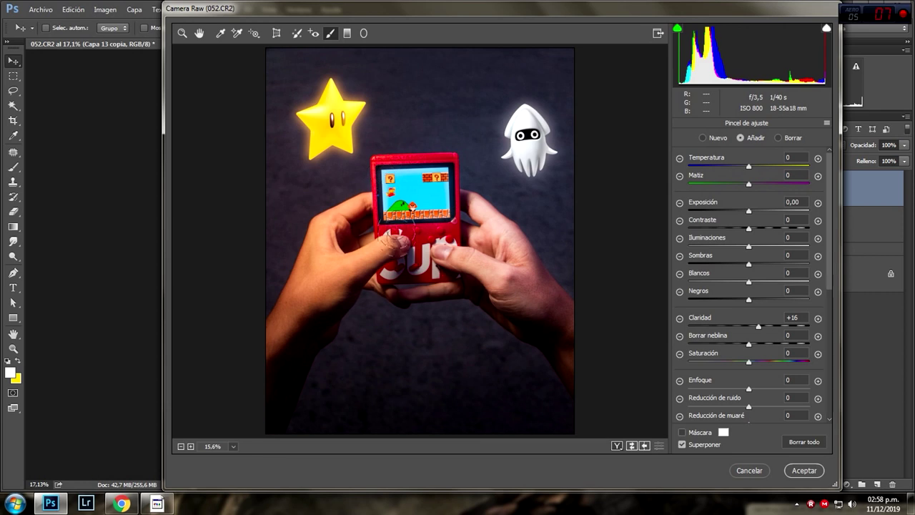
Leave the Adjustment Brush and return to the Básico adjustments
left_click(199, 33)
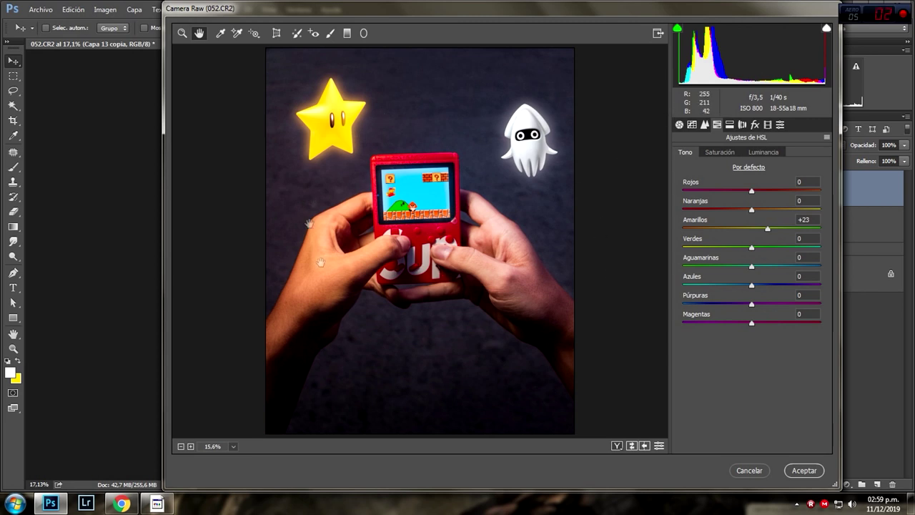
left_click(679, 125)
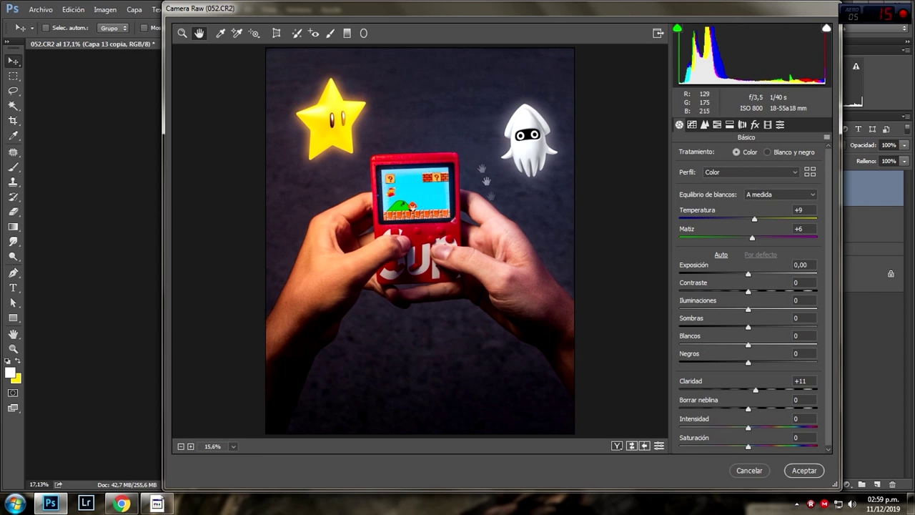
left_click(363, 33)
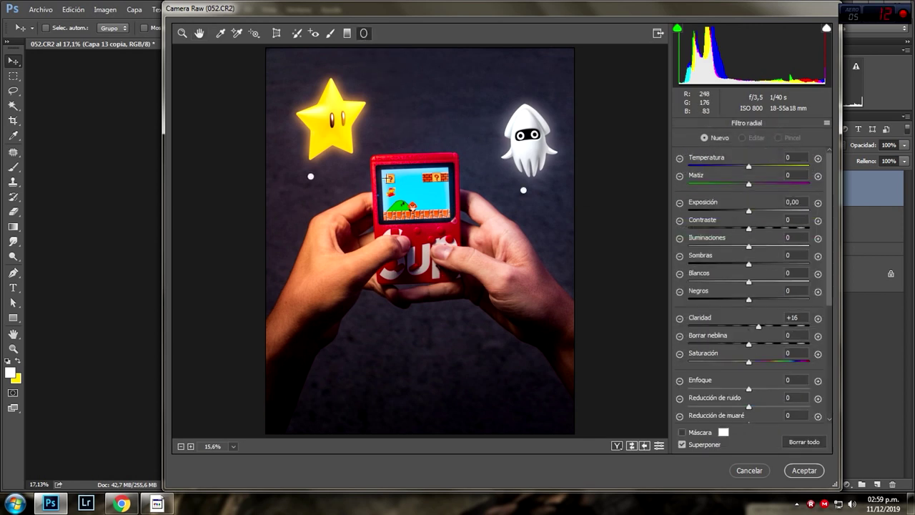
Add a radial filter over the game screen, resetting Claridad and lowering Exposición to about -0.55
left_click_drag(387, 177, 438, 213)
left_click_drag(405, 180, 436, 194)
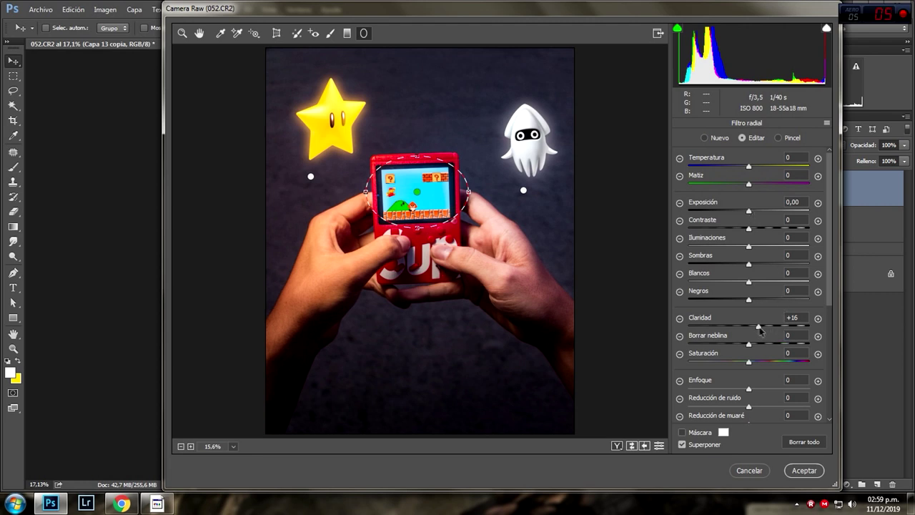
double_click(760, 327)
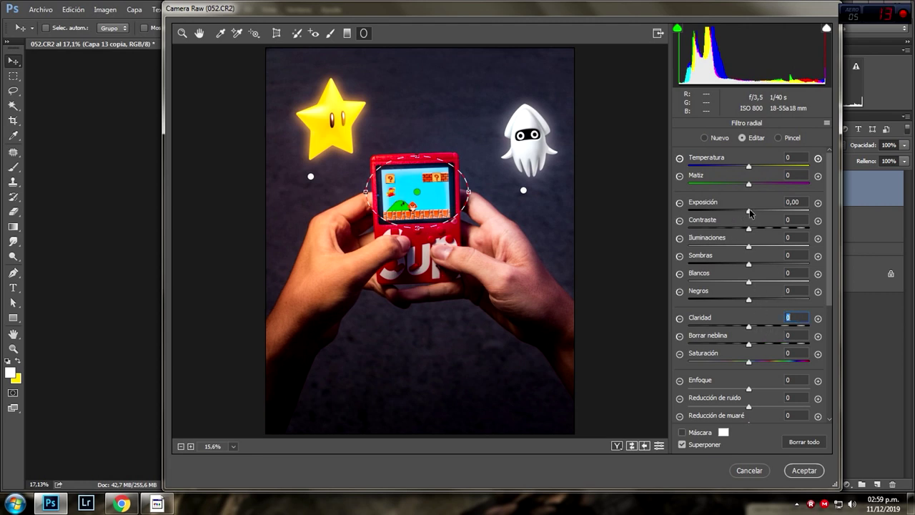
left_click_drag(750, 211, 742, 212)
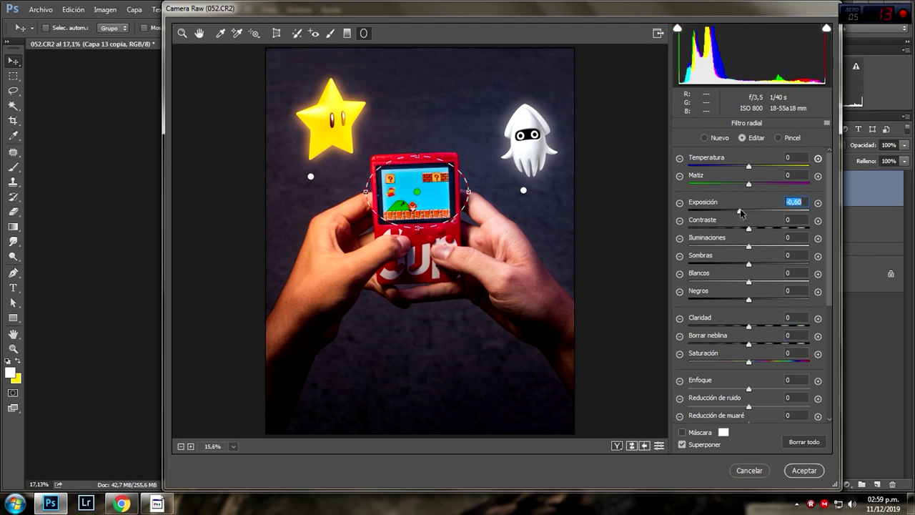
Apply the Camera Raw grade and select the PARTICULAS image to place
key("h")
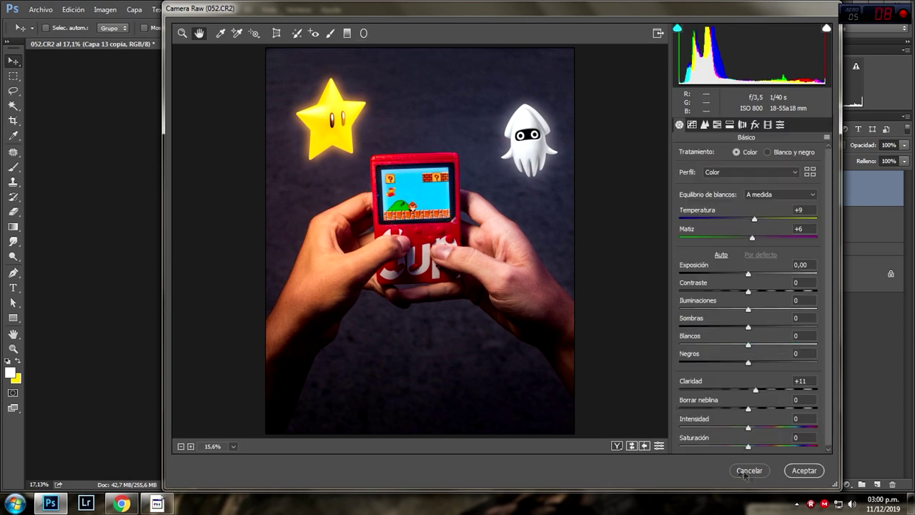
left_click(805, 471)
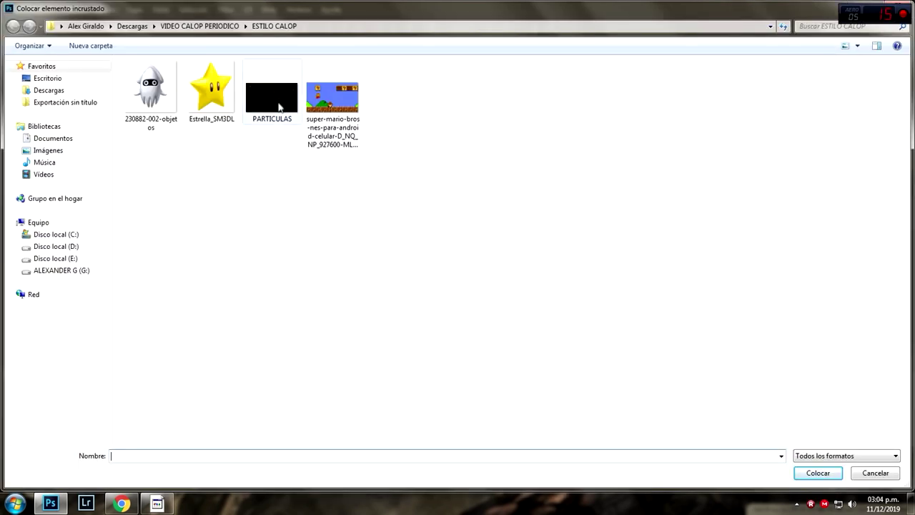
left_click(279, 107)
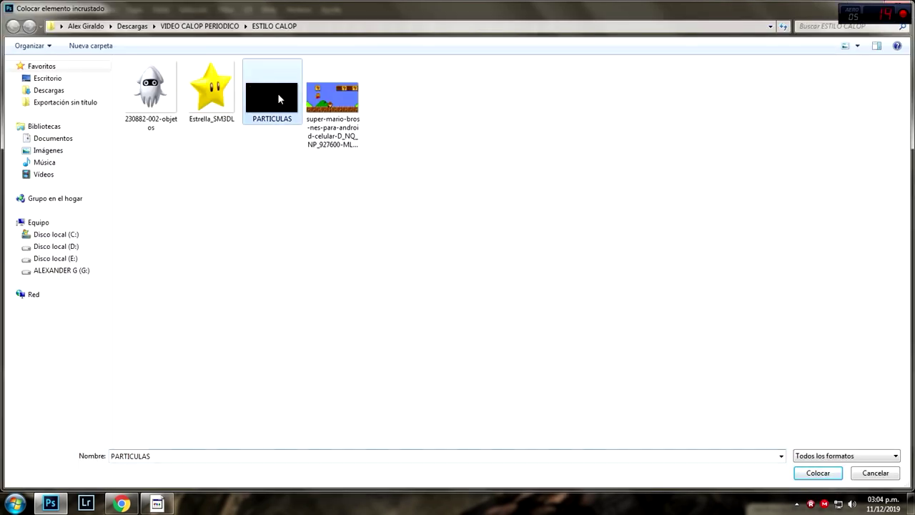
Place PARTICULAS between the star and Blooper and set its blend mode to Trama
left_click(815, 472)
left_click_drag(416, 278, 412, 175)
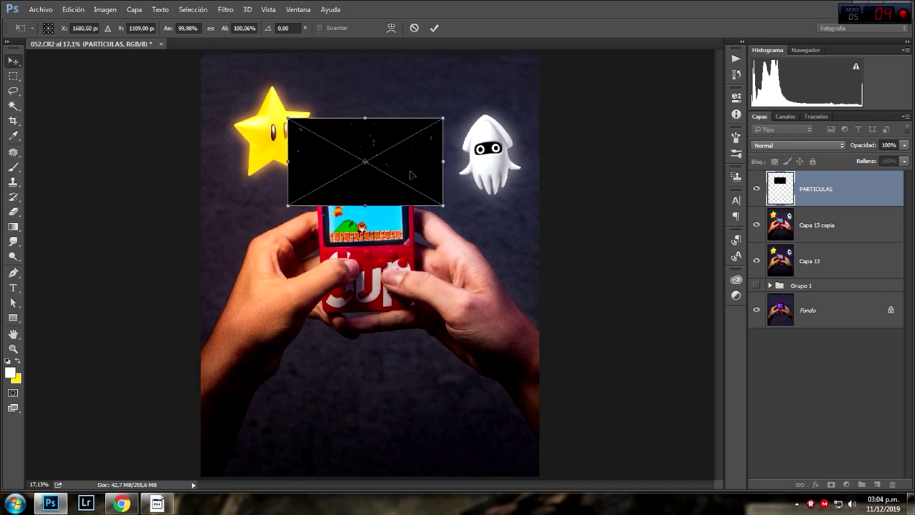
key("Return")
left_click(795, 145)
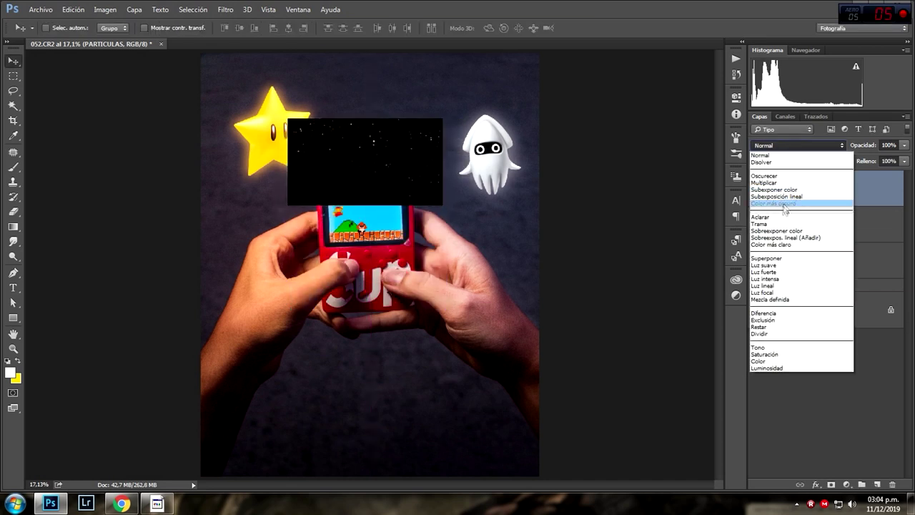
left_click(831, 224)
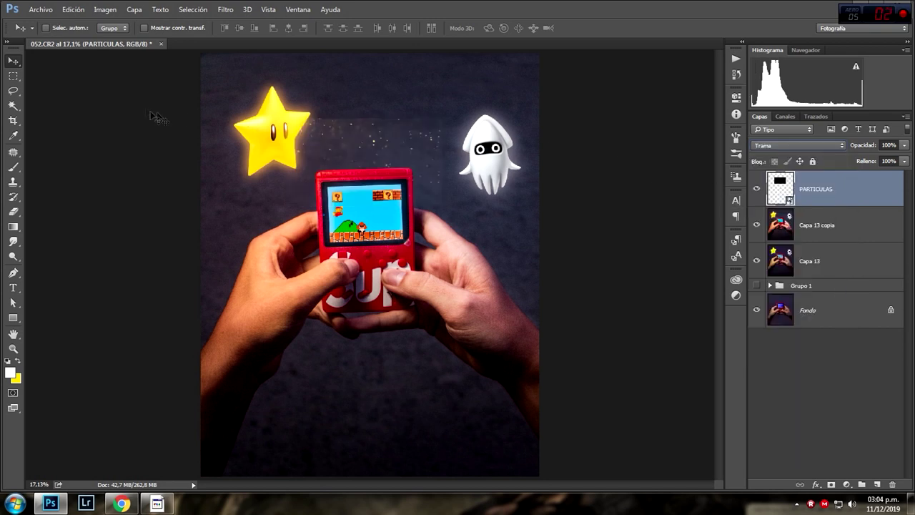
left_click(106, 9)
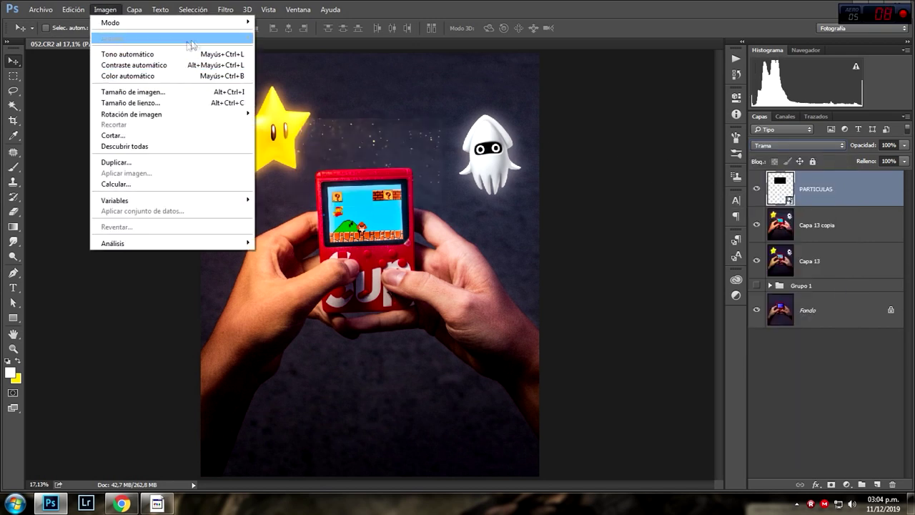
mouse_move(172, 38)
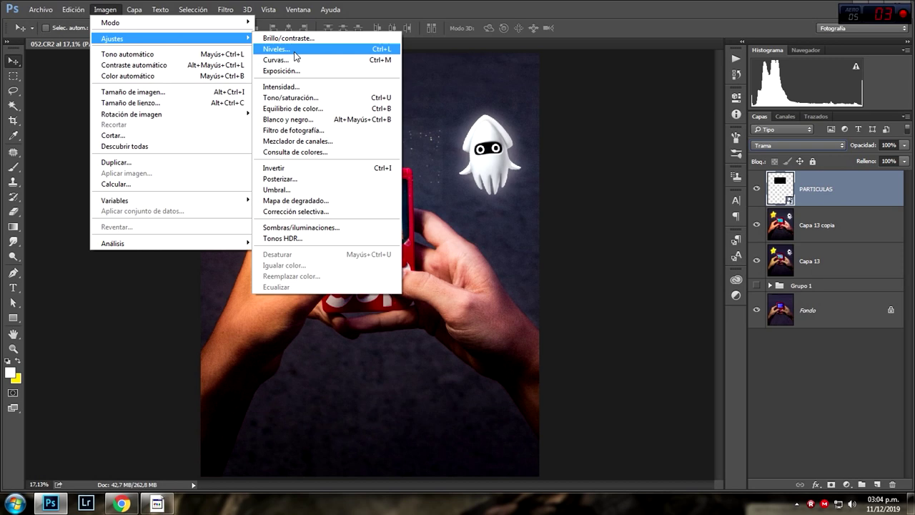
Apply Niveles to the particle layer with black input 34
left_click(295, 56)
left_click_drag(501, 318, 522, 319)
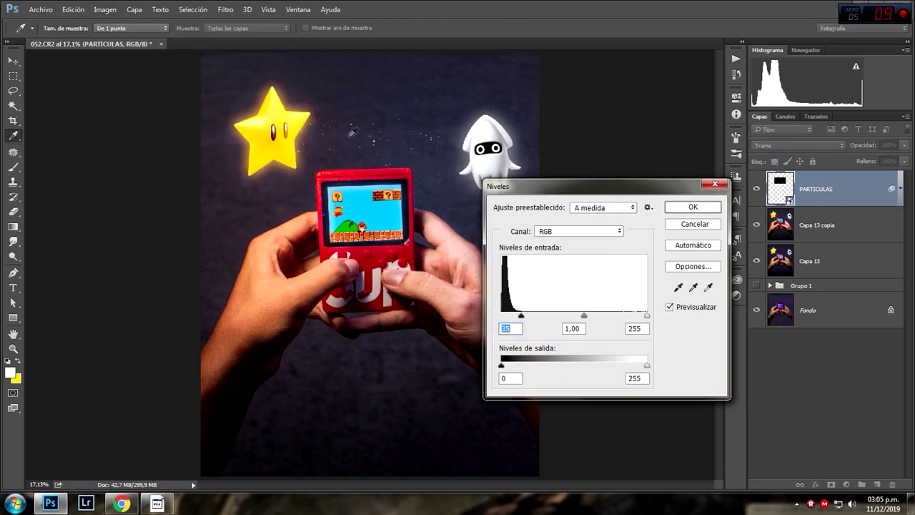
left_click(676, 213)
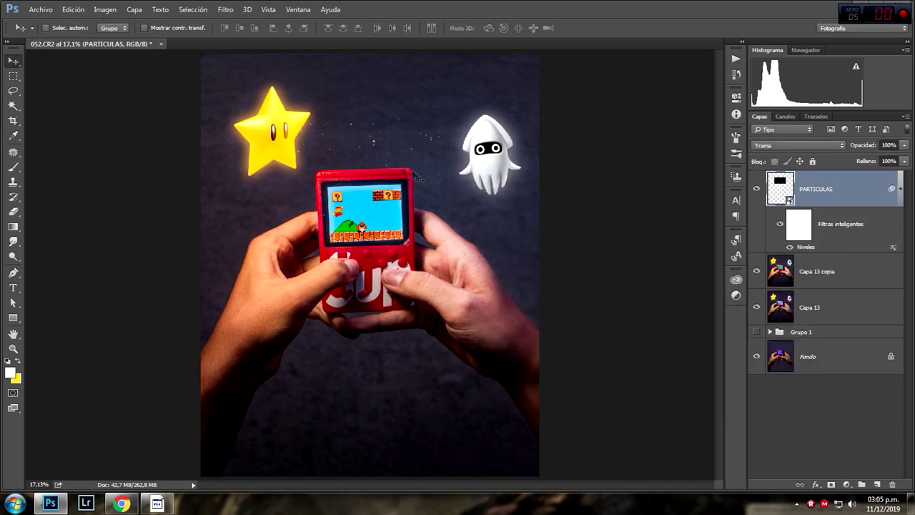
Apply Blanco y negro with Automático, nudge the particle layer, and add a layer mask
left_click(105, 9)
mouse_move(171, 39)
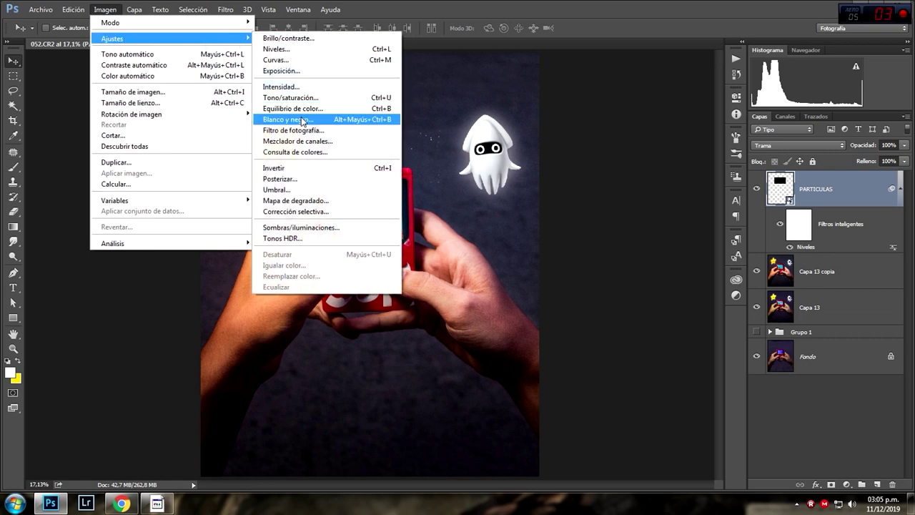
left_click(302, 120)
left_click(536, 141)
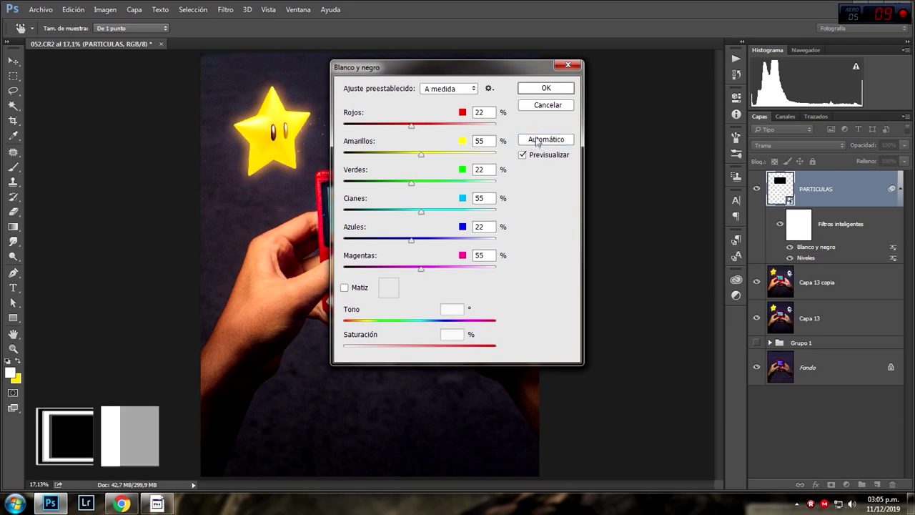
left_click(542, 91)
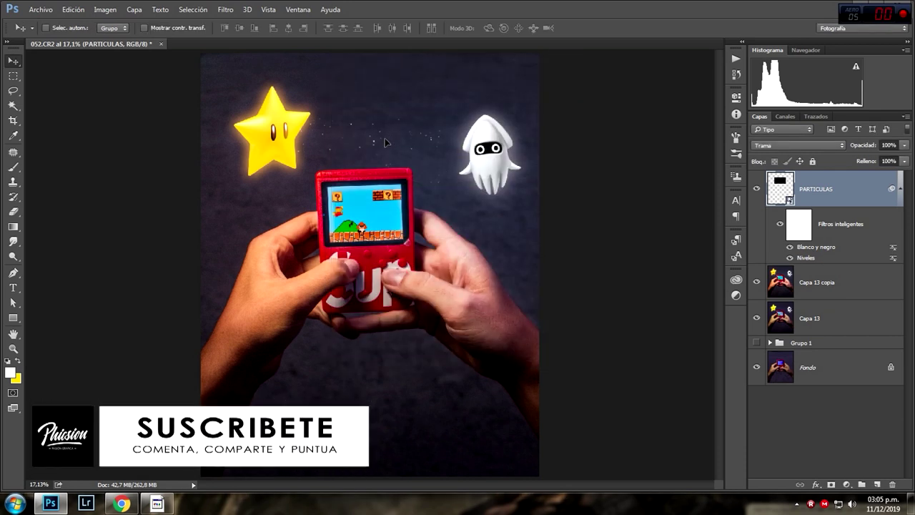
left_click_drag(386, 150, 390, 151)
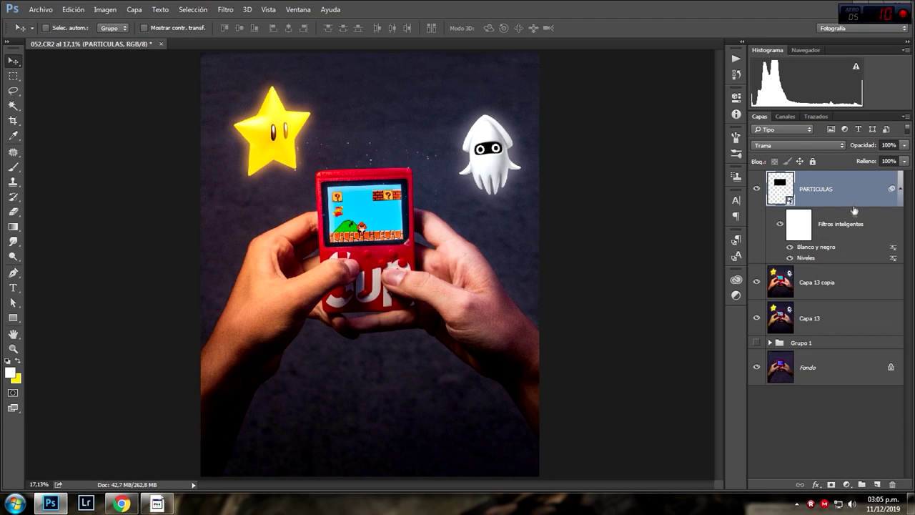
left_click(832, 484)
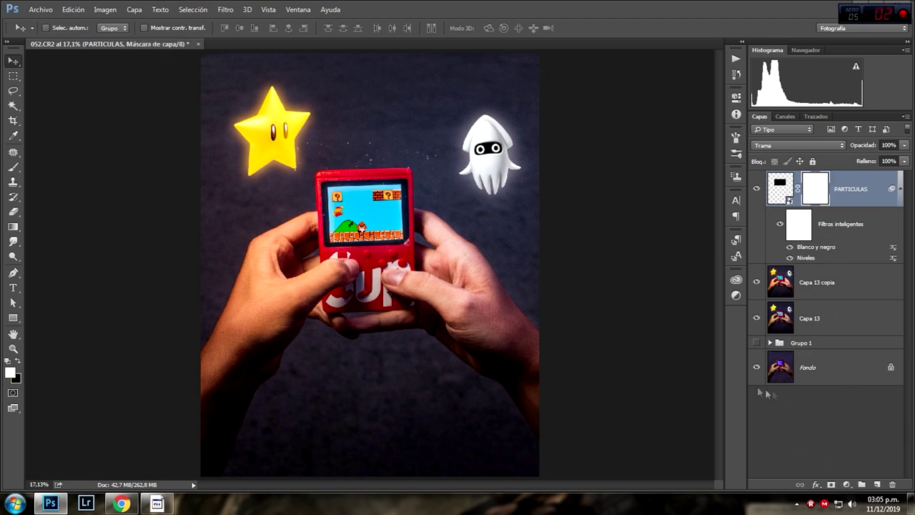
Set a black 222 px brush to hide parts of the particle dust on its mask
key("b")
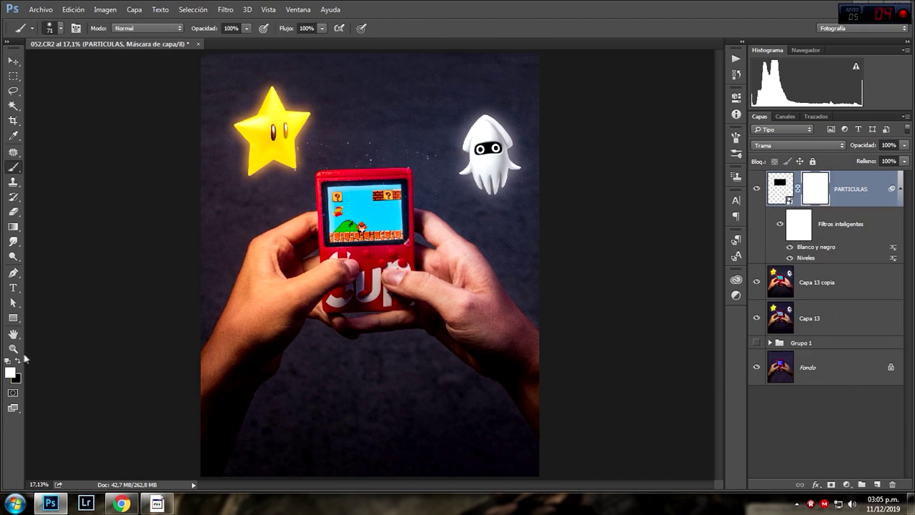
left_click(17, 361)
left_click_drag(376, 151, 439, 147)
key("v")
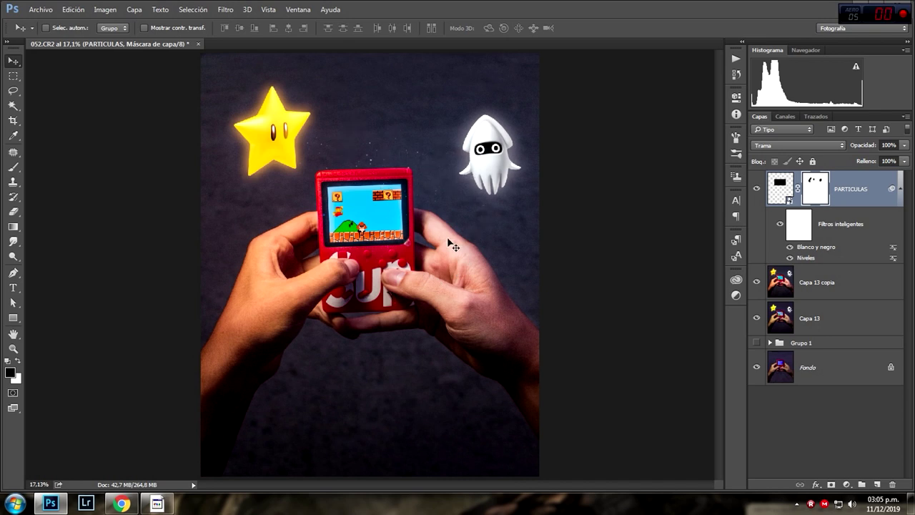
Duplicate the particles shifted left, mask the copy with a ~398 px brush, and group the layers
left_click_drag(510, 209, 327, 129)
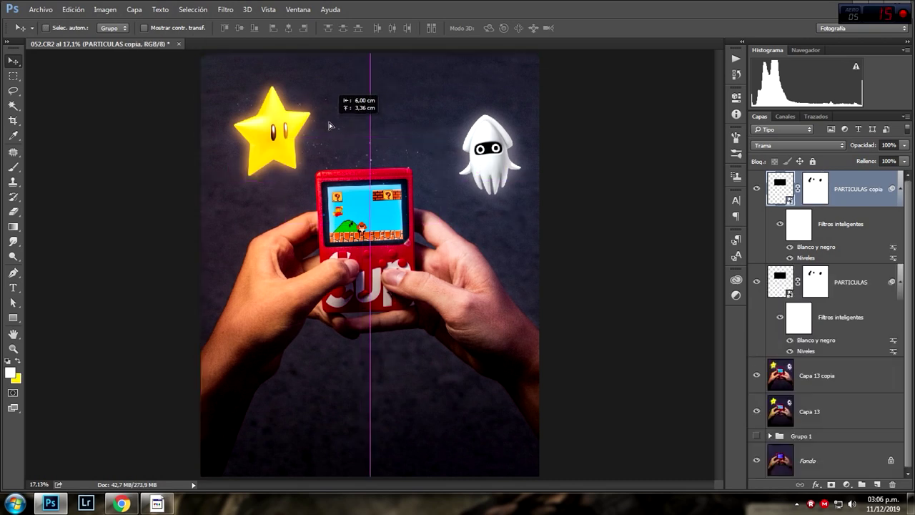
left_click_drag(327, 129, 333, 158)
key("b")
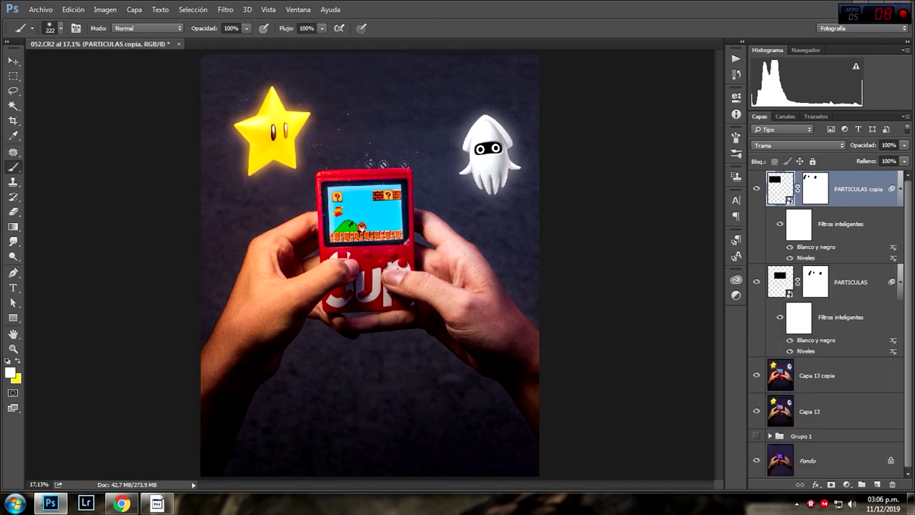
left_click(821, 196)
left_click_drag(316, 161, 324, 157)
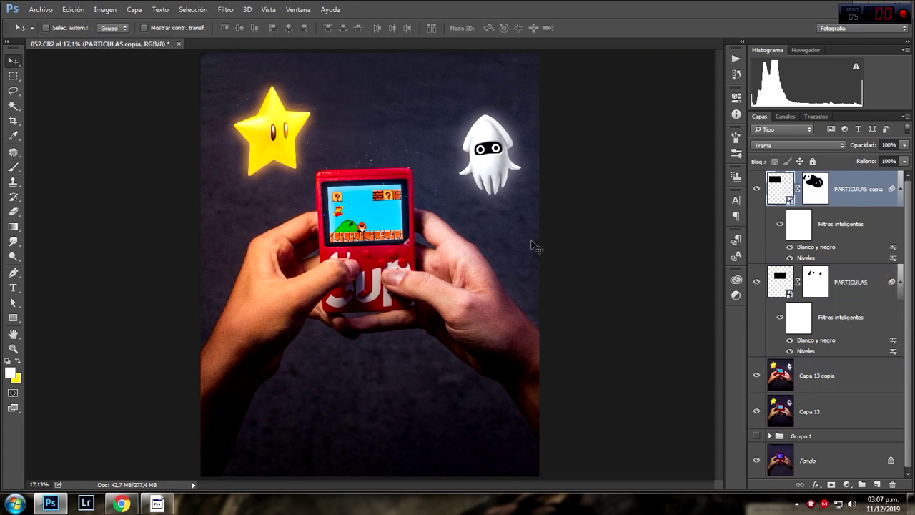
left_click(846, 379, "shift")
key("ctrl+g")
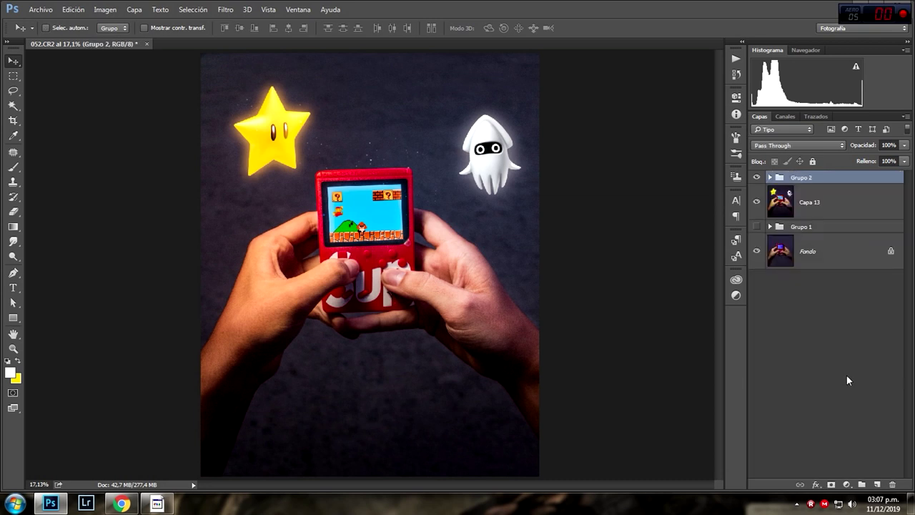
Toggle Grupo 2 off, on, and off to compare against the original Fondo photo
left_click(758, 177)
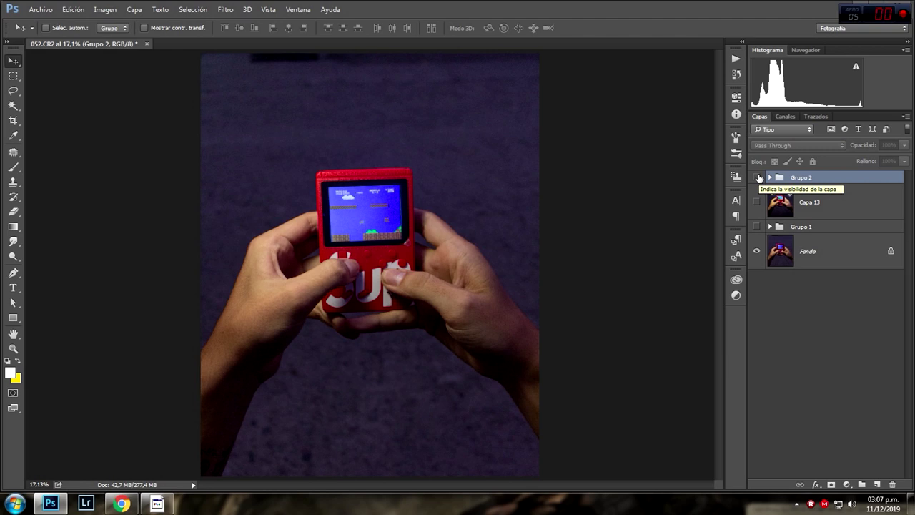
left_click(757, 177)
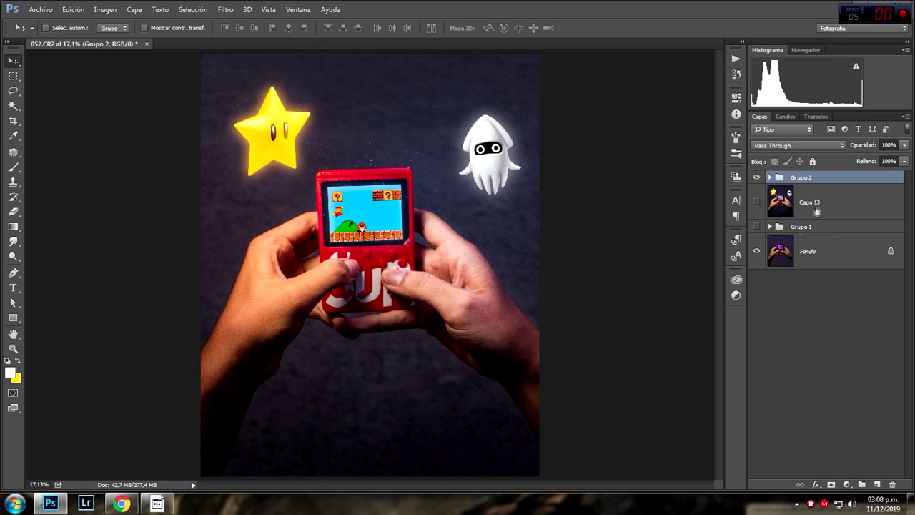
left_click(758, 178)
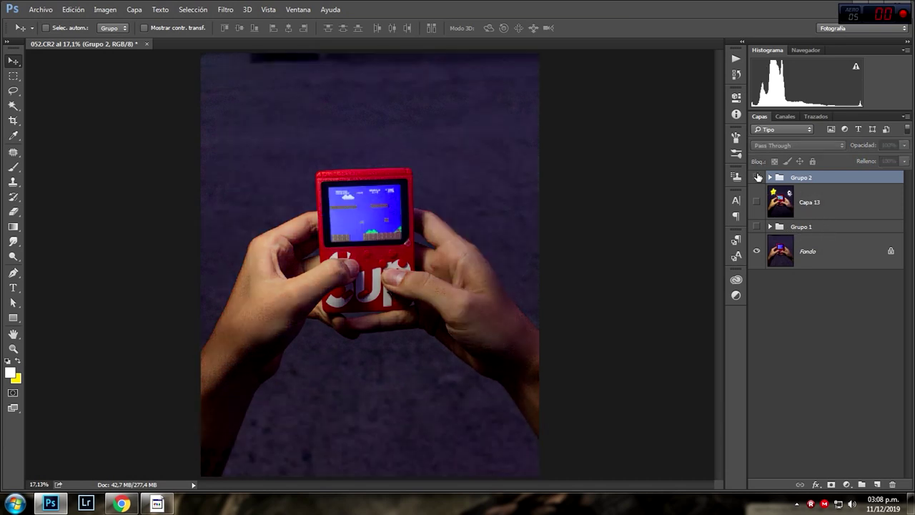